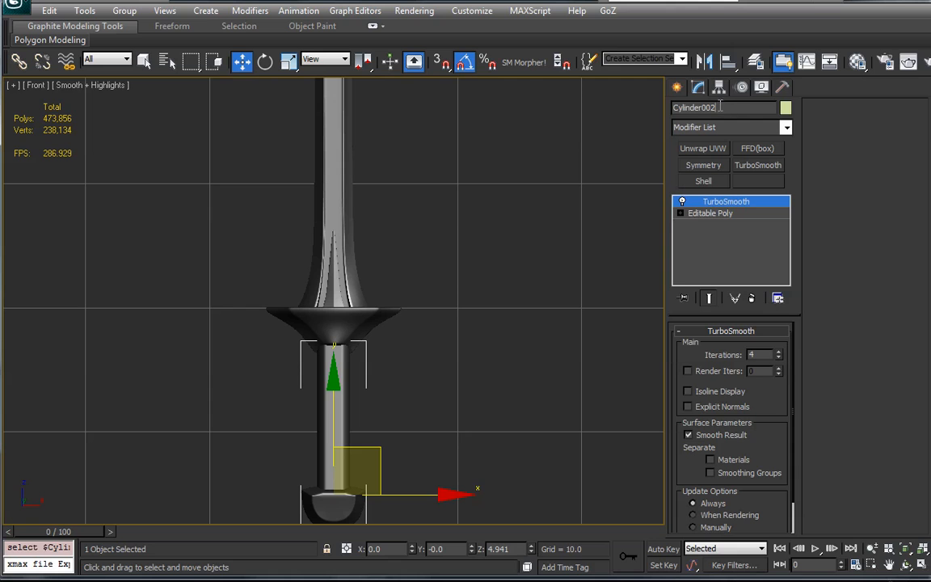
Rename the selected grip and pommel object as handle
type("handle")
key("Return")
left_click(348, 236)
Select the blade, hand guard and handle in turn to check each part's name and modifier stack
left_click_drag(494, 229, 161, 418)
left_click_drag(163, 149, 502, 439)
left_click(476, 341)
left_click(314, 211)
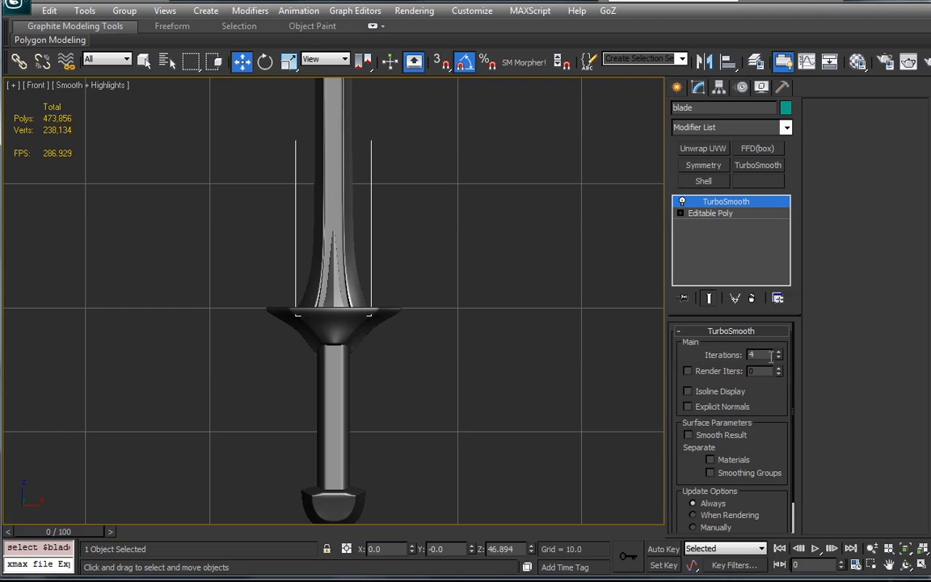
left_click(306, 338)
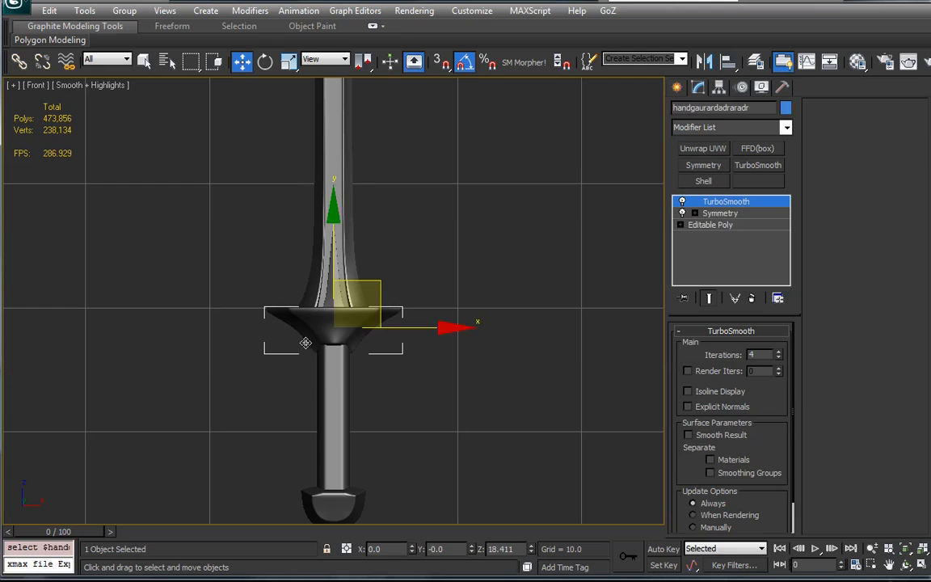
left_click(326, 360)
left_click(343, 332)
left_click(324, 364)
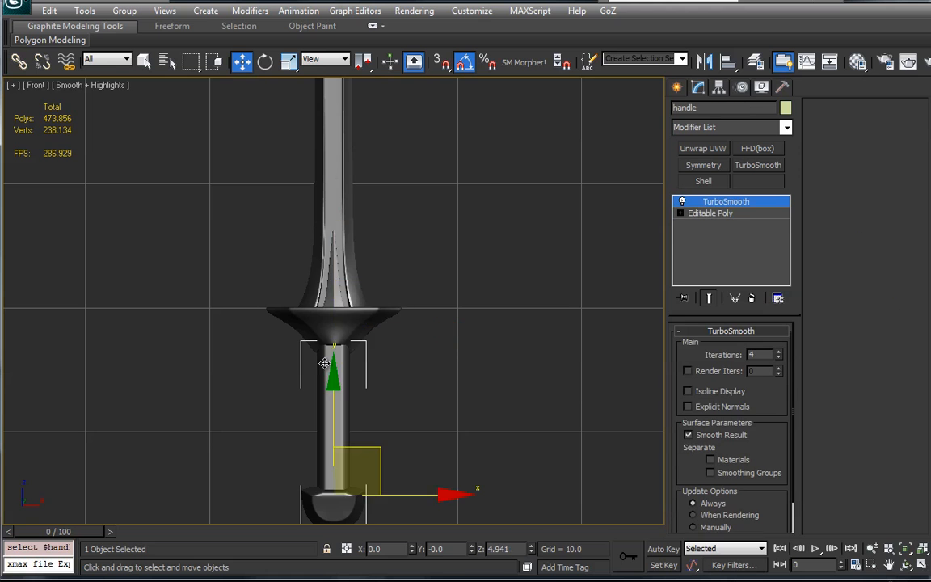
Inspect the handle on its own from several angles with the other parts hidden, and unhide all parts again
right_click(327, 362)
left_click(366, 303)
right_click(299, 328)
left_click(343, 274)
right_click(321, 362)
left_click(343, 321)
middle_click_drag(340, 345, 311, 315)
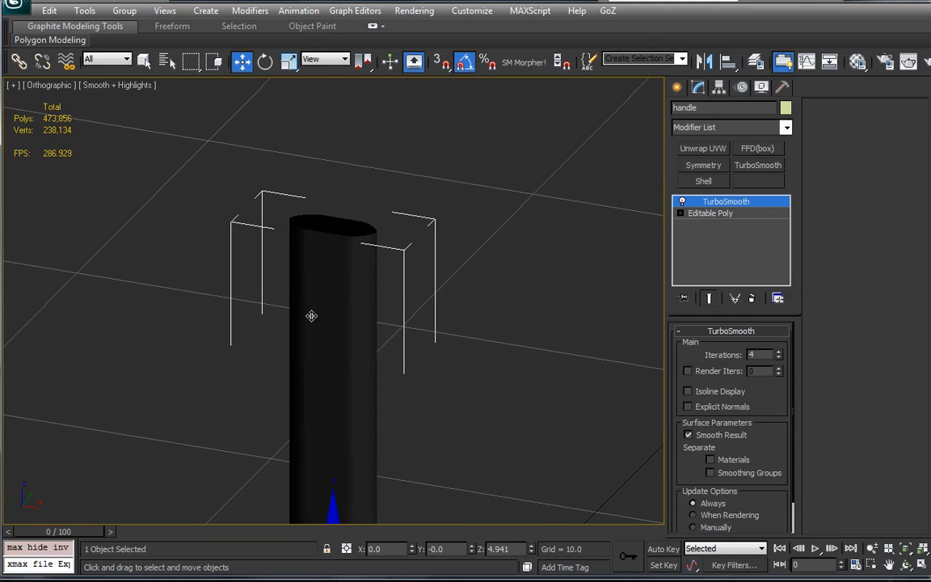
middle_click_drag(299, 219, 289, 287, "alt")
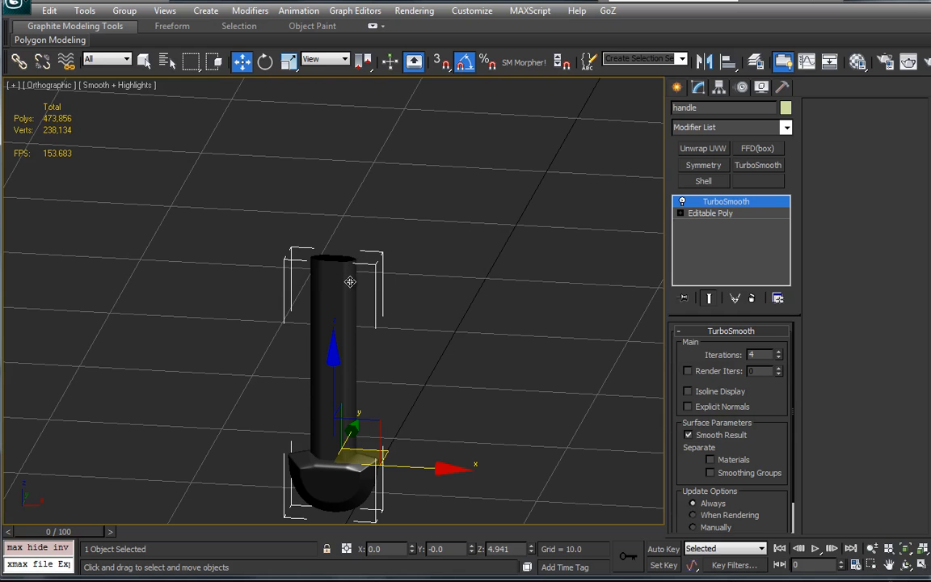
scroll(350, 392, "down", 5)
middle_click_drag(327, 363, 344, 360, "alt")
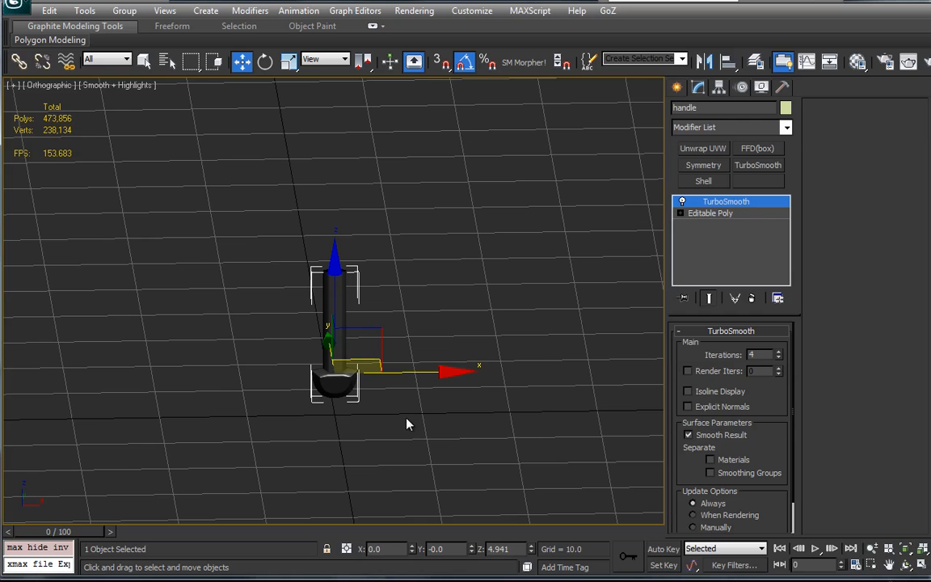
middle_click_drag(367, 364, 326, 357, "alt")
scroll(343, 329, "up", 5)
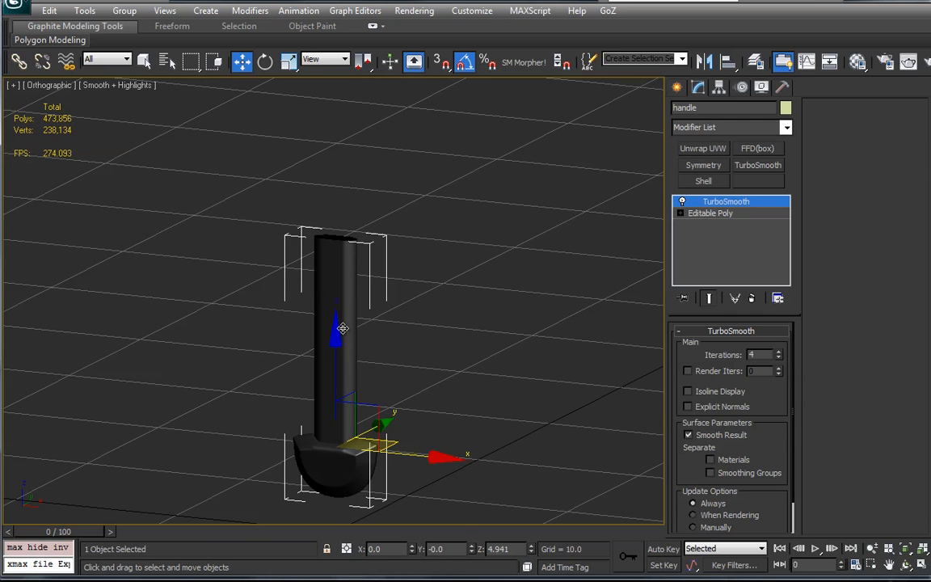
right_click(487, 222)
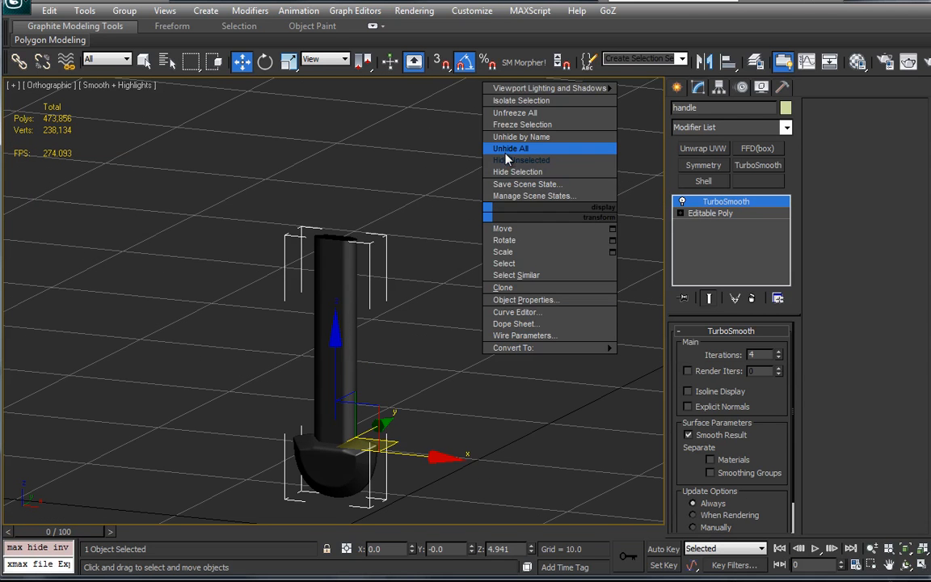
left_click(510, 148)
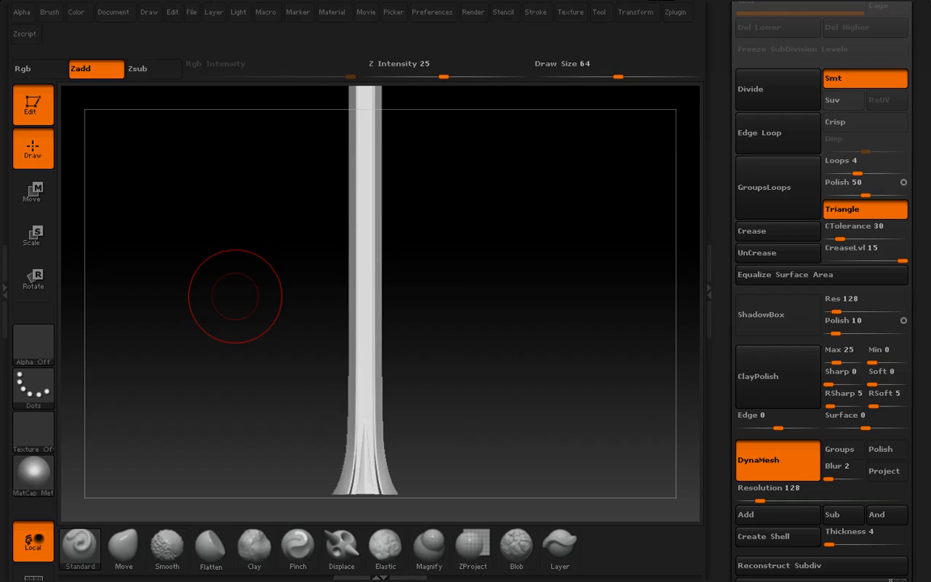
Switch to ZBrush and duplicate the Plane002 blade subtool
left_click_drag(724, 156, 721, 168)
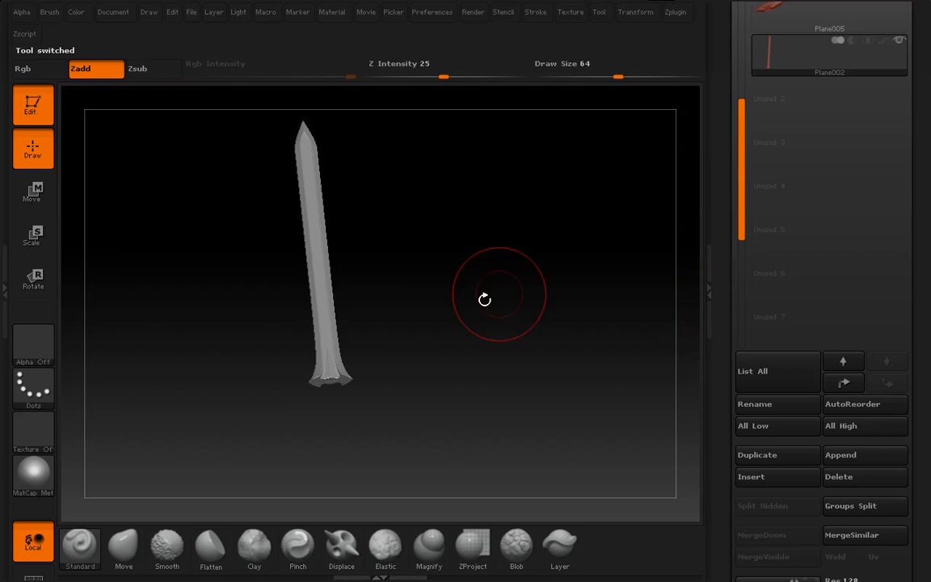
left_click_drag(484, 299, 458, 347)
left_click_drag(731, 57, 730, 120)
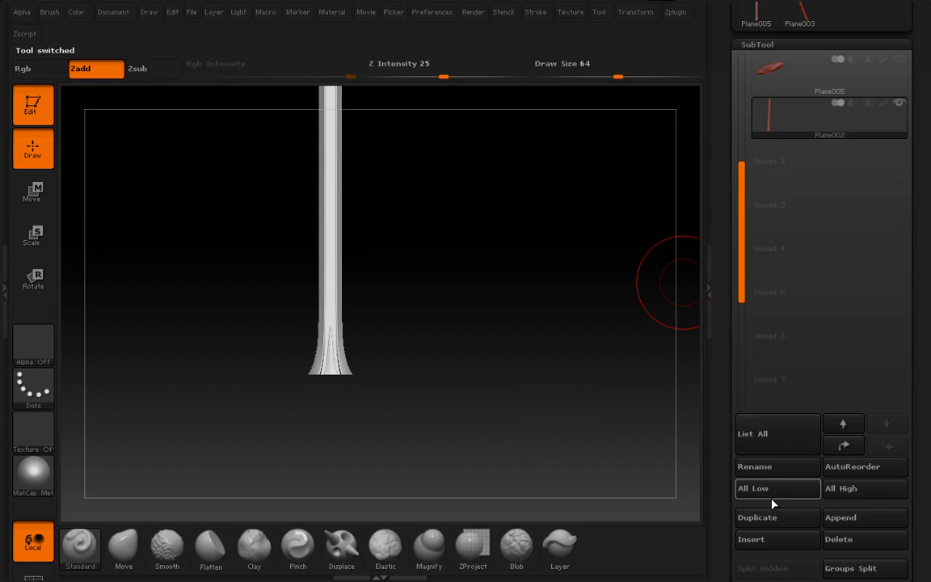
left_click(738, 518)
left_click(708, 400)
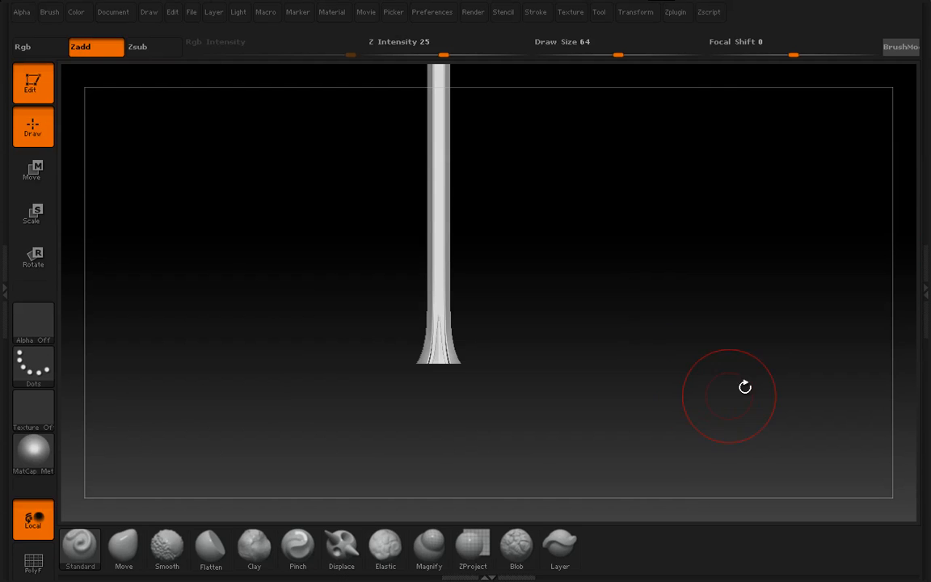
left_click(922, 315)
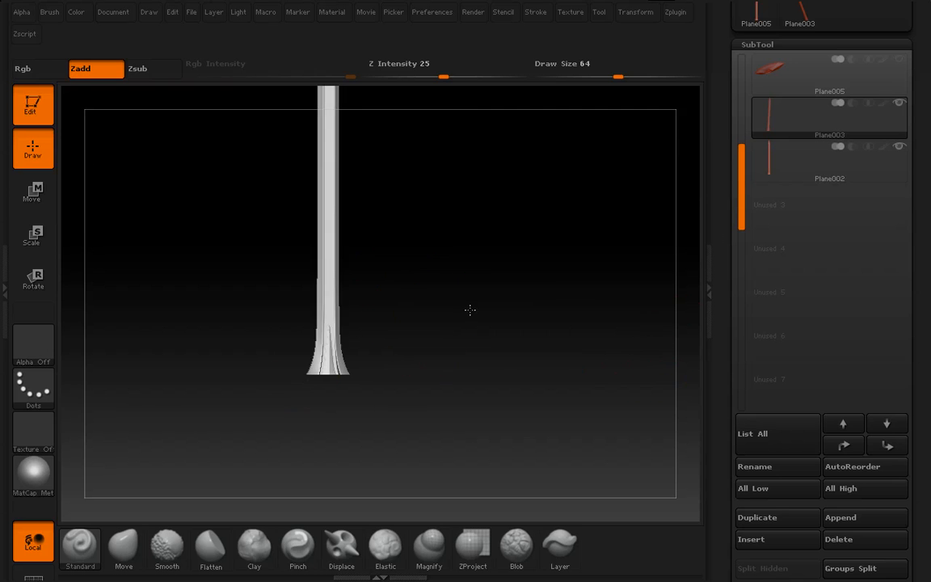
key("shift+f")
key("shift+f")
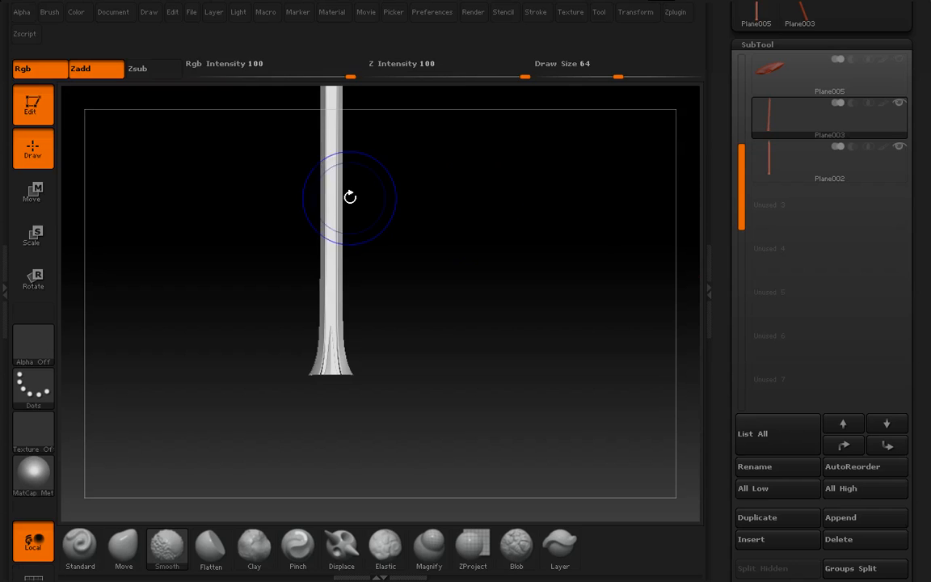
Remesh the Plane002 blade with DynaMesh at resolution 128 with Project enabled
left_click_drag(726, 286, 726, 268)
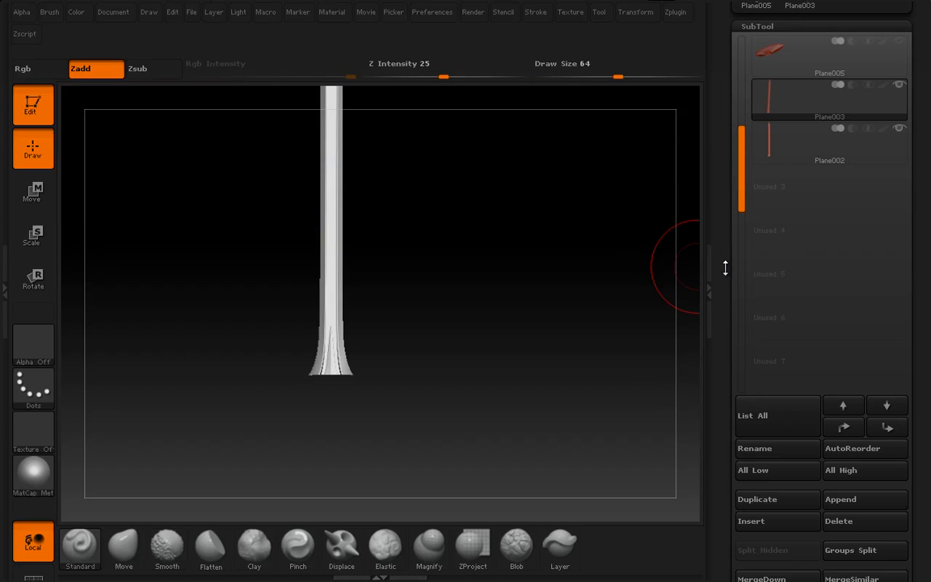
left_click(778, 158)
left_click_drag(722, 336, 710, 135)
left_click_drag(715, 253, 711, 202)
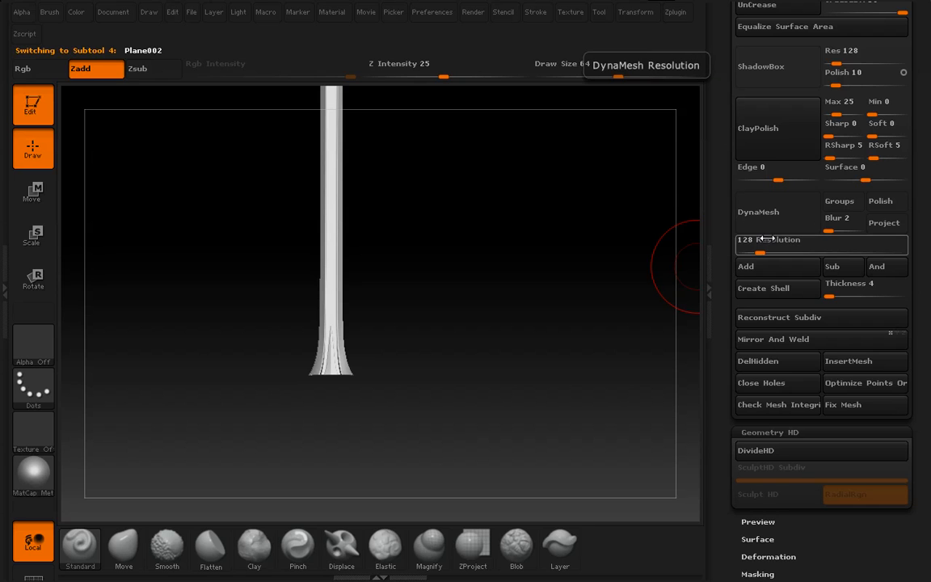
left_click(893, 231)
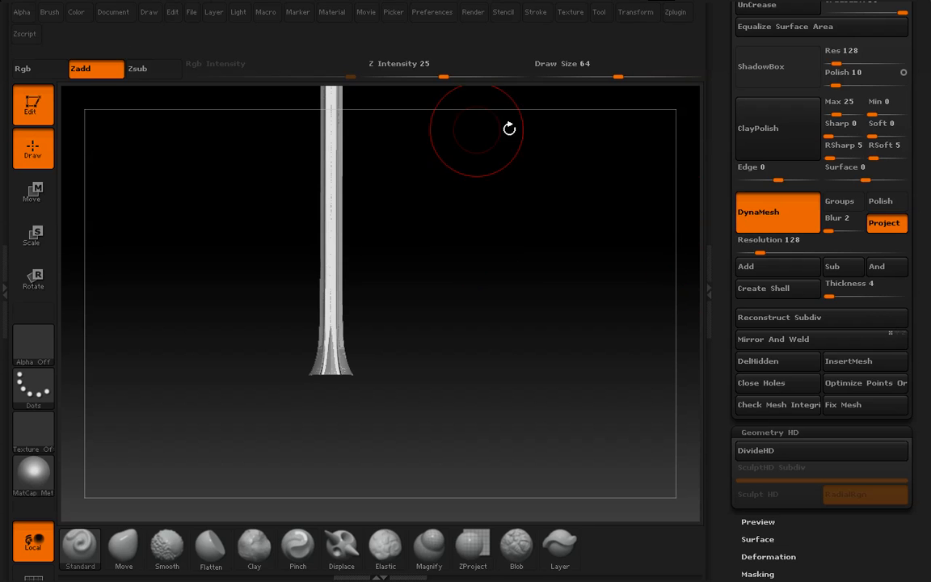
Show only the remeshed Plane002 blade and examine its polygon wireframe near the base
left_click_drag(730, 172, 727, 453)
left_click(895, 223)
key("f")
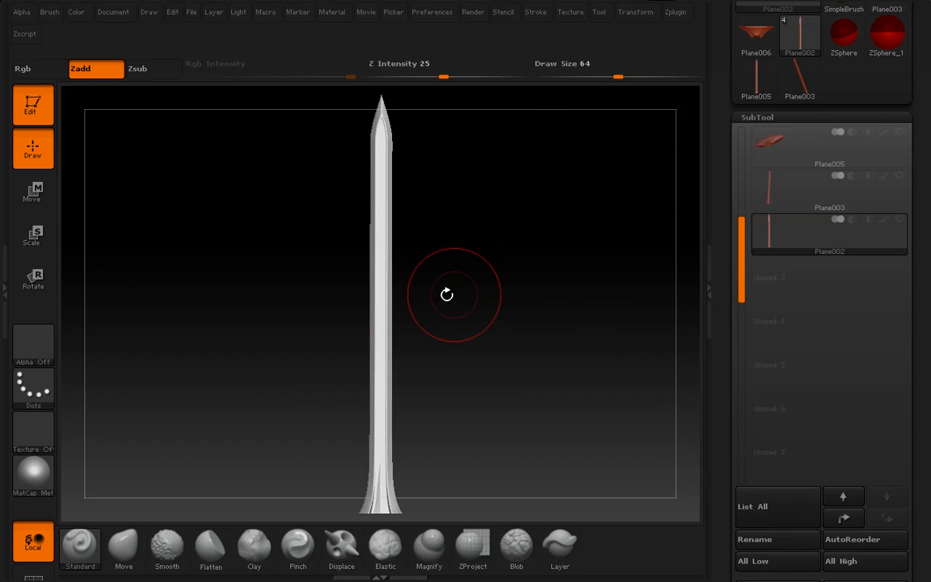
left_click_drag(467, 380, 455, 273, "alt")
key("shift+f")
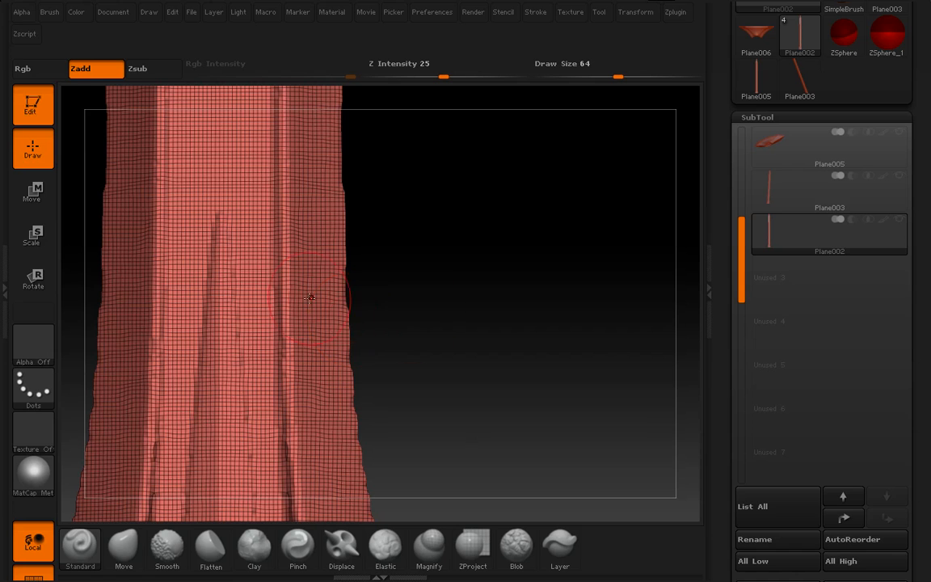
Check the wireframe of the Plane003 blade copy and subdivide its geometry
left_click(780, 183)
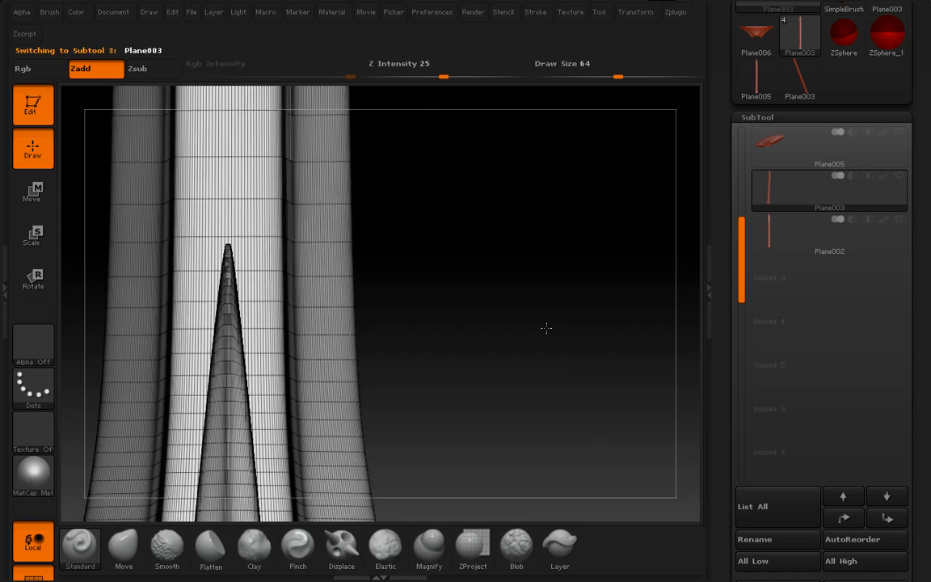
key("f")
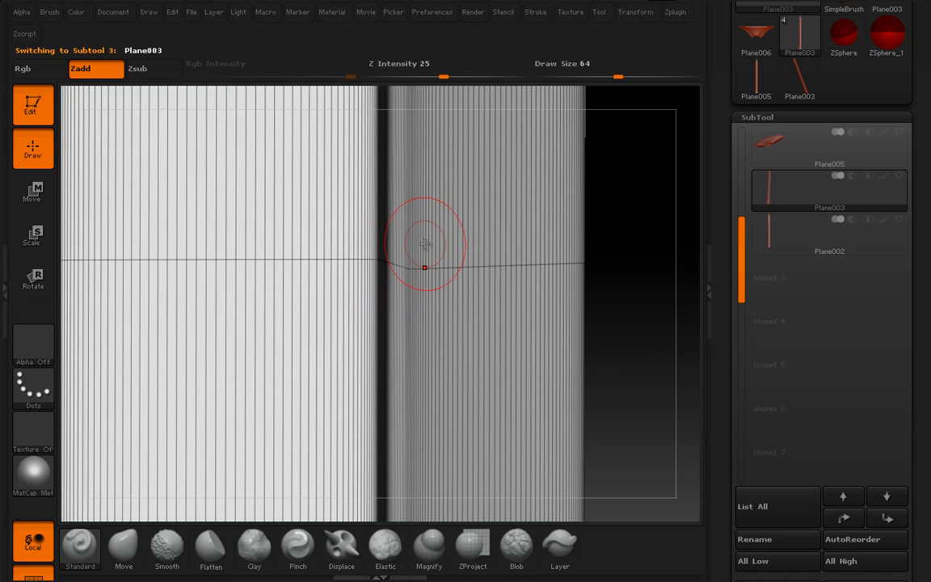
key("ctrl")
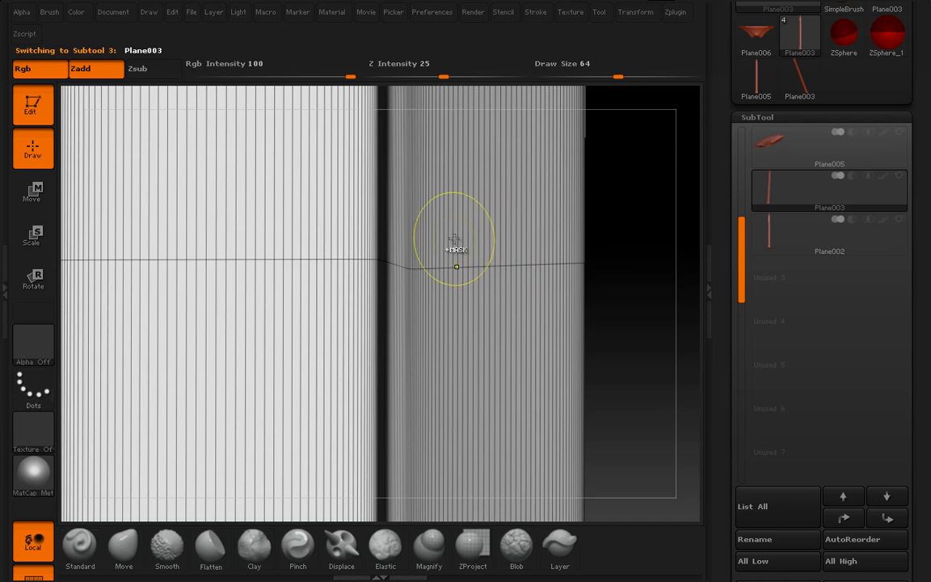
key("ctrl+d")
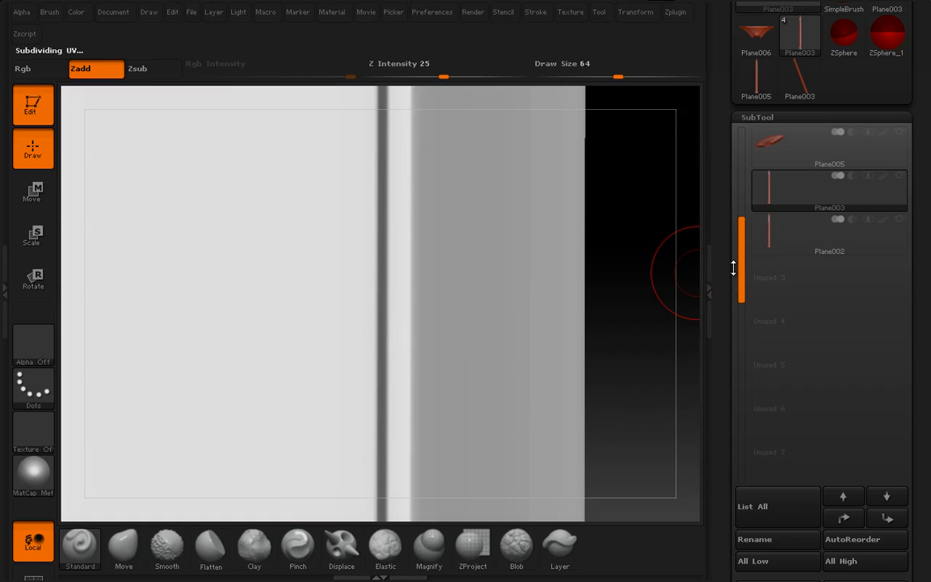
Subdivide the remeshed Plane002 blade subtool
left_click(777, 228)
left_click_drag(643, 277, 605, 171, "alt")
left_click_drag(550, 308, 559, 170, "alt")
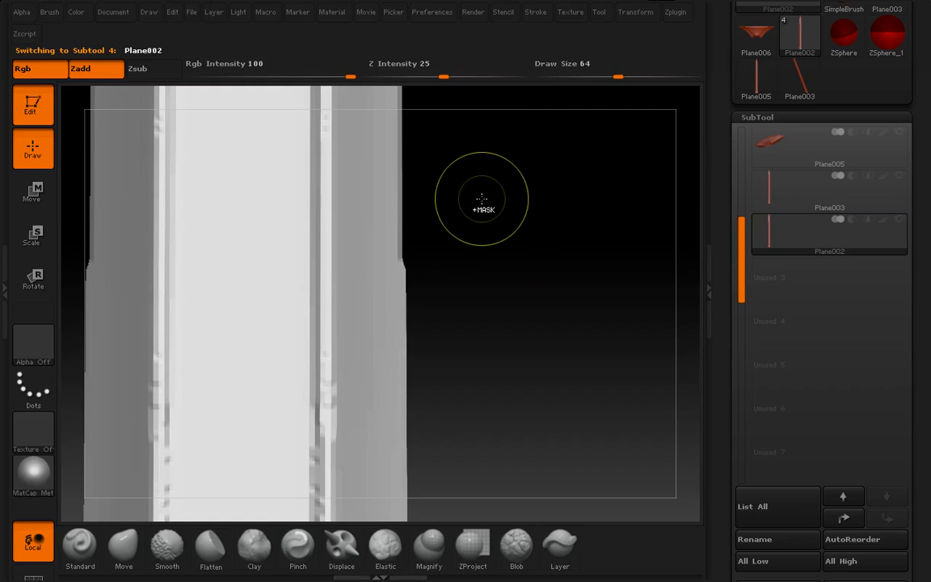
key("ctrl+d")
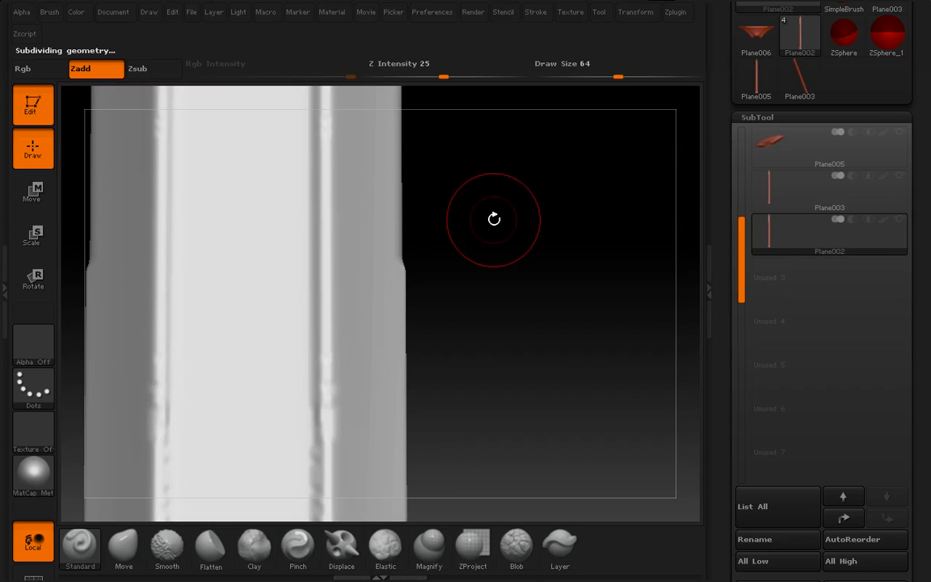
Compare the polygon counts of the Plane002 and Plane003 blades and examine the remeshed surface up close
mouse_move(784, 246)
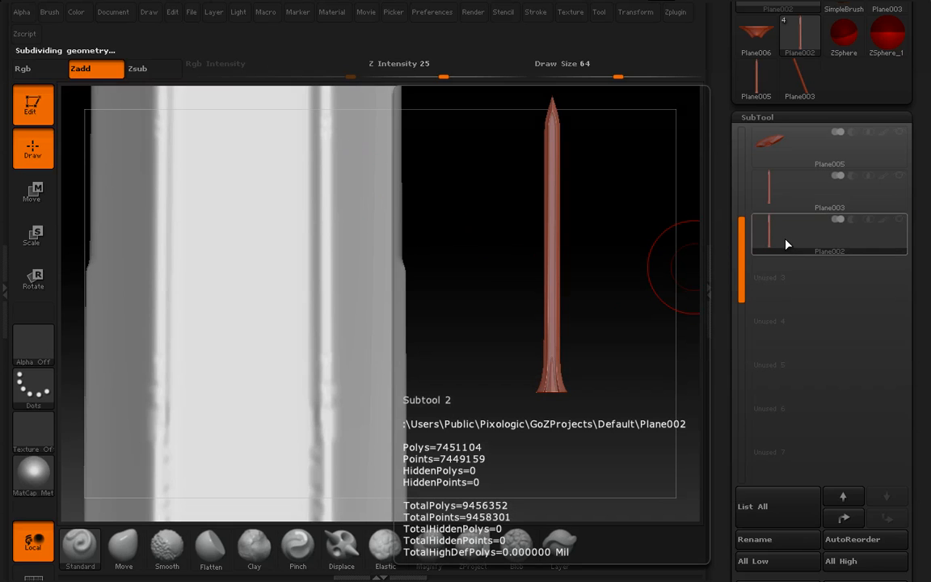
left_click_drag(537, 314, 488, 167, "alt")
key("f")
left_click_drag(488, 220, 538, 296)
mouse_move(781, 200)
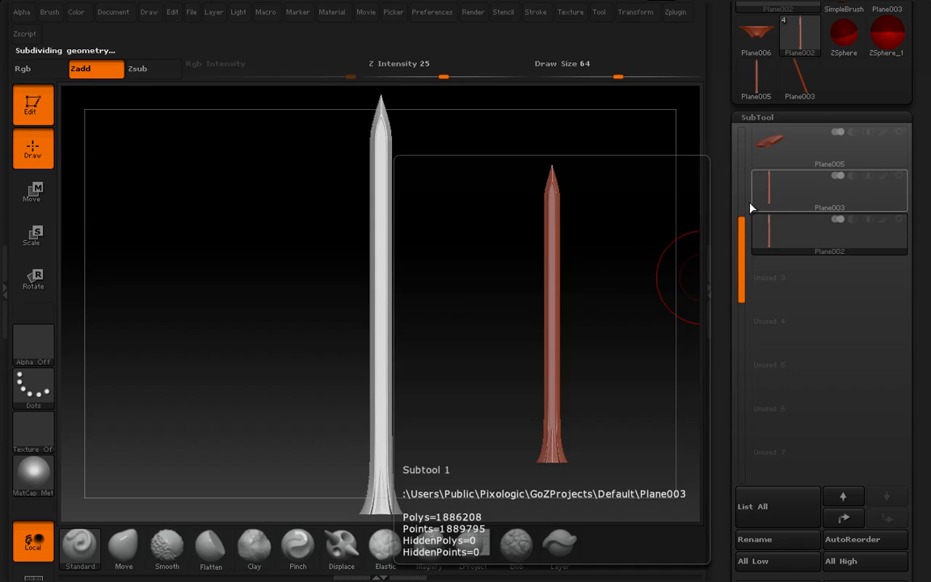
left_click_drag(500, 291, 292, 265, "alt")
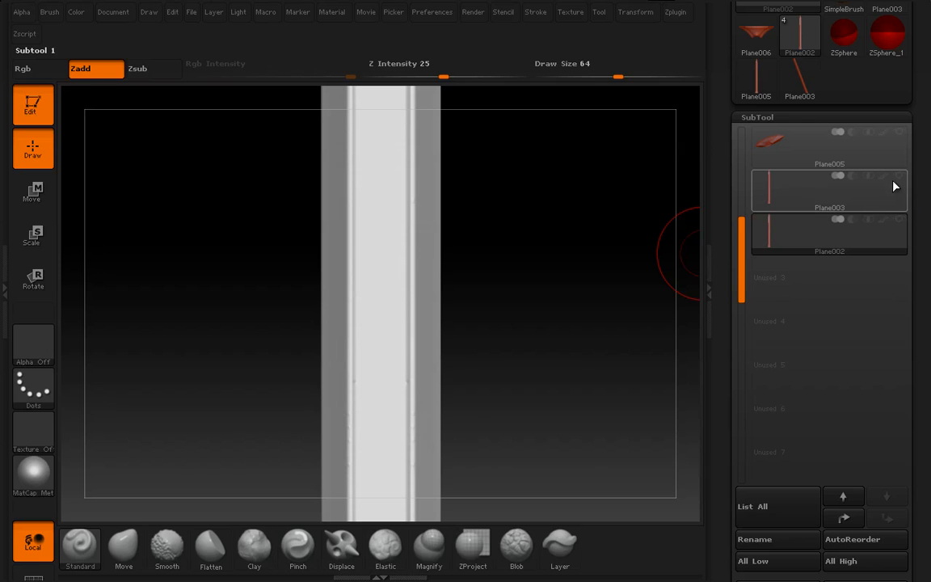
Show the Plane003 blade and project its detail onto the remeshed Plane002 subtool with ProjectAll
mouse_move(899, 185)
left_click_drag(742, 258, 728, 150)
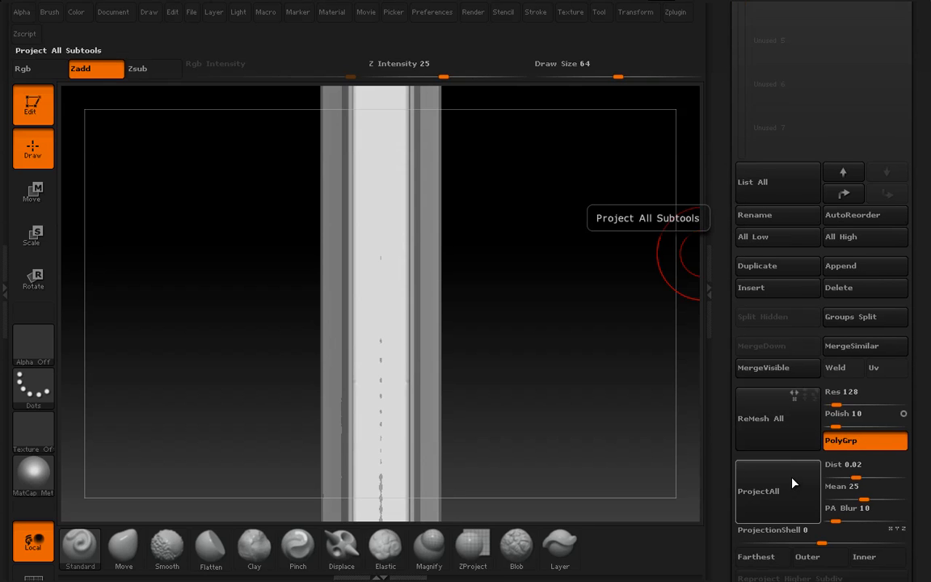
left_click(761, 493)
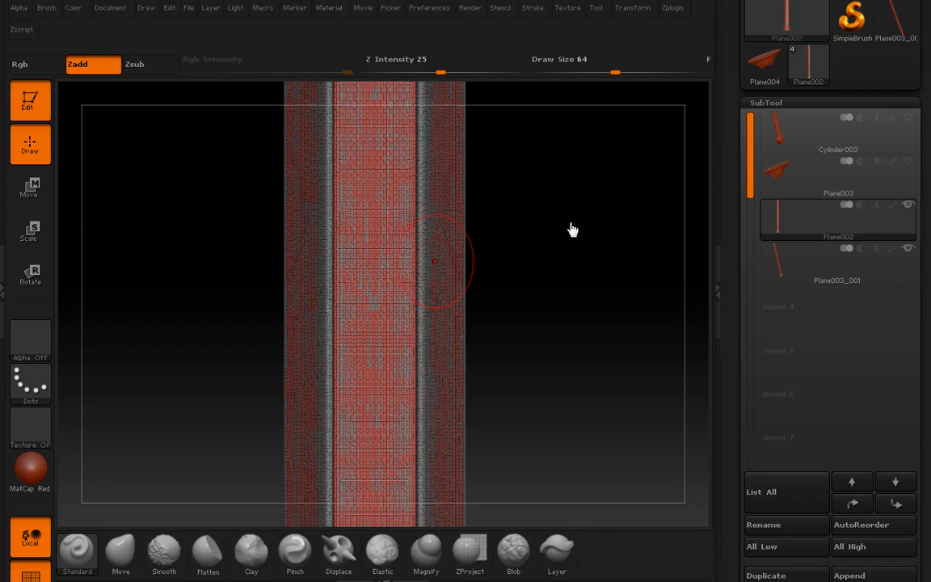
Test a sculpting stroke across the middle of the projected Plane002 blade, undo it, and inspect the surface
key("shift+f")
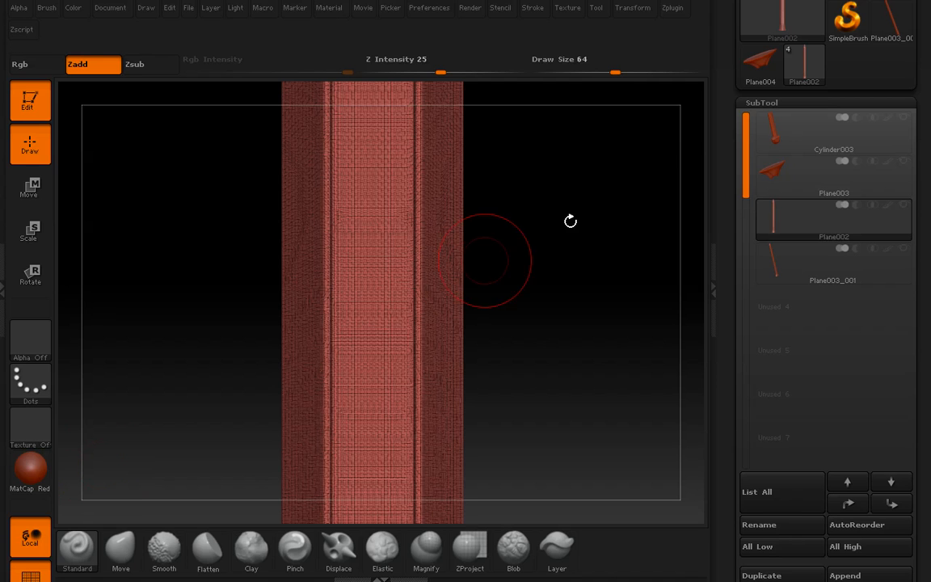
left_click_drag(380, 281, 351, 282)
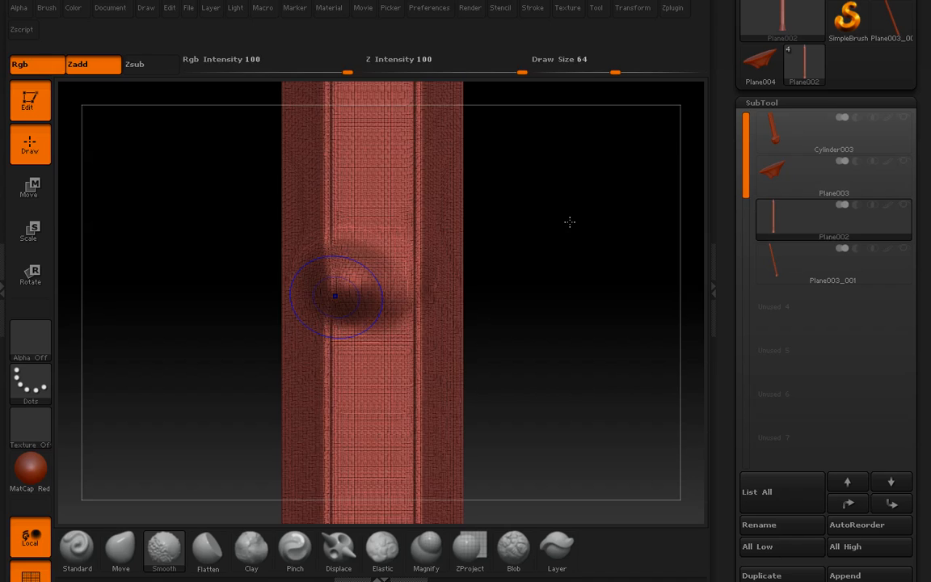
key("shift+f")
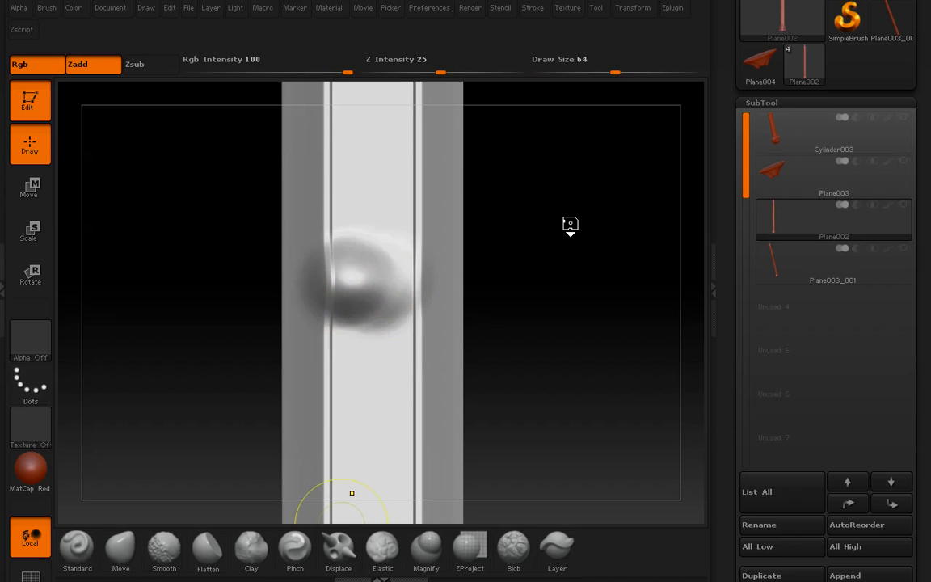
key("ctrl+z")
left_click_drag(505, 310, 426, 299, "alt")
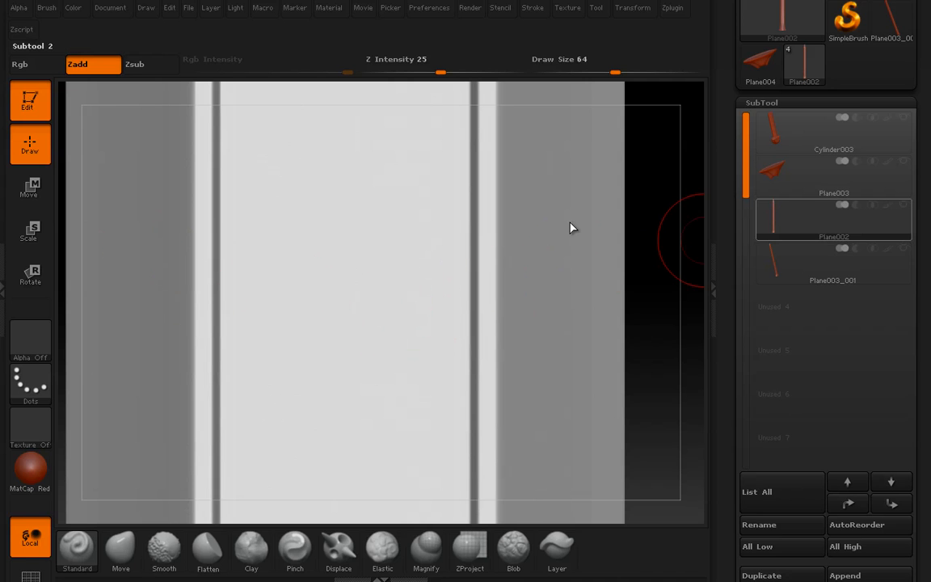
mouse_move(571, 228)
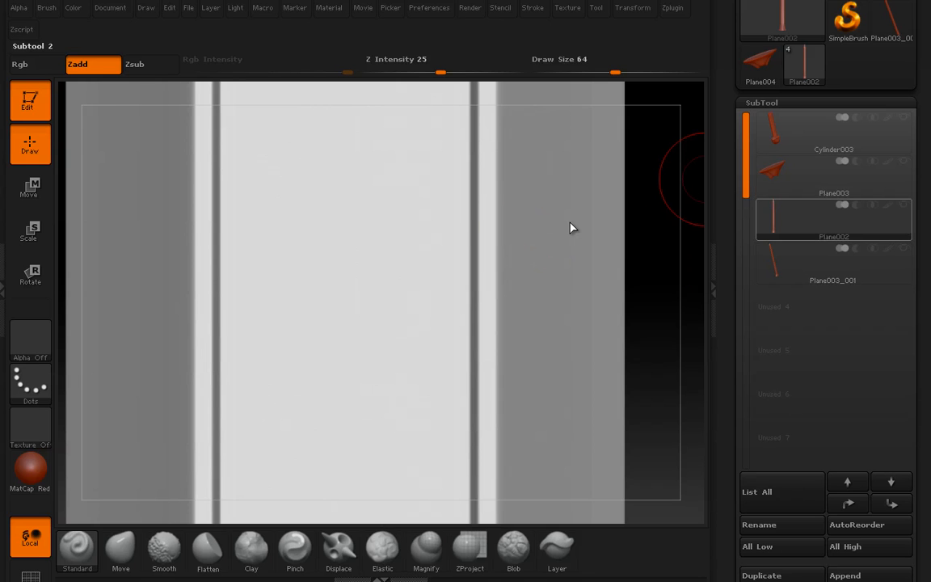
Rename the Plane002 blade subtool as Sculptblade
key("Down")
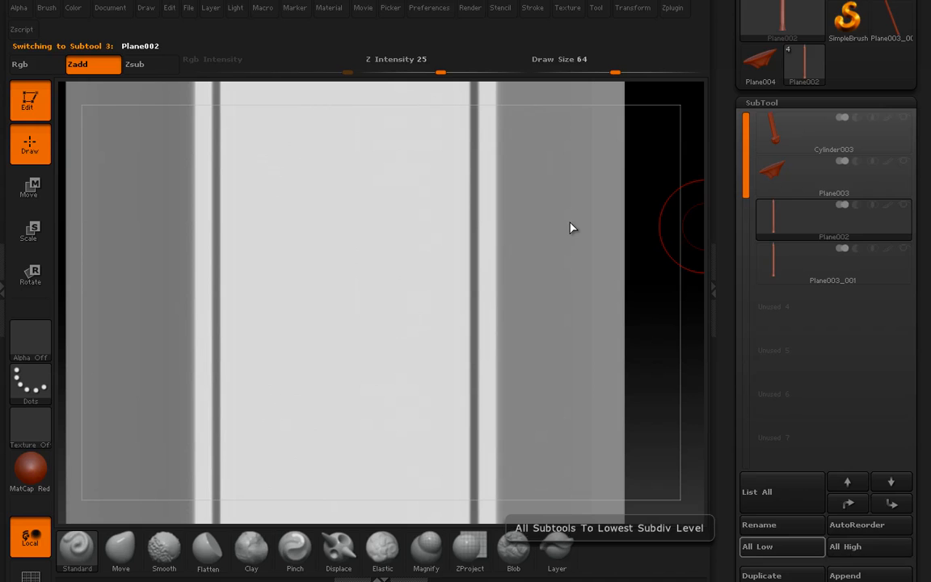
left_click_drag(729, 533, 728, 397)
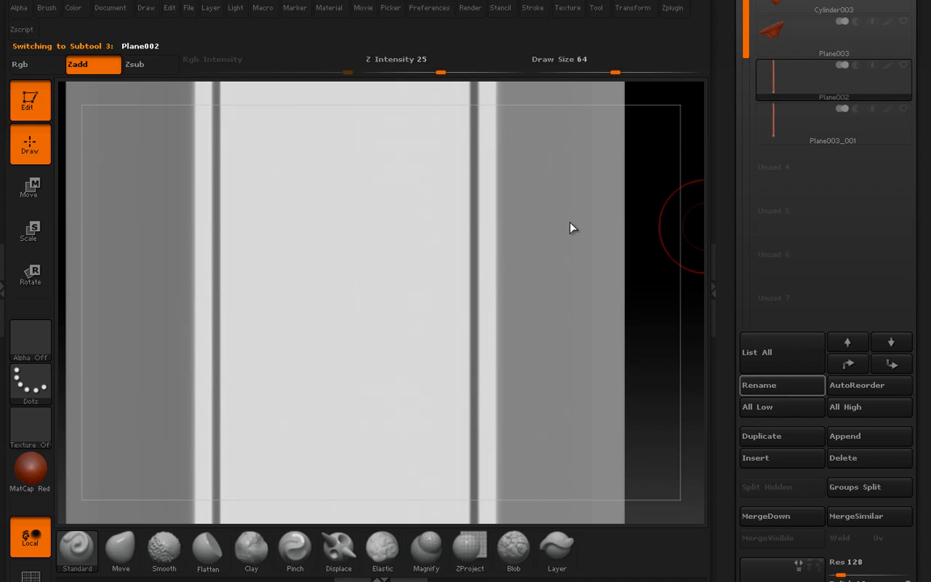
left_click(759, 388)
type("sculptblade")
key("Return")
Rename the Plane003_001 blade subtool as Originalblade
left_click(834, 125)
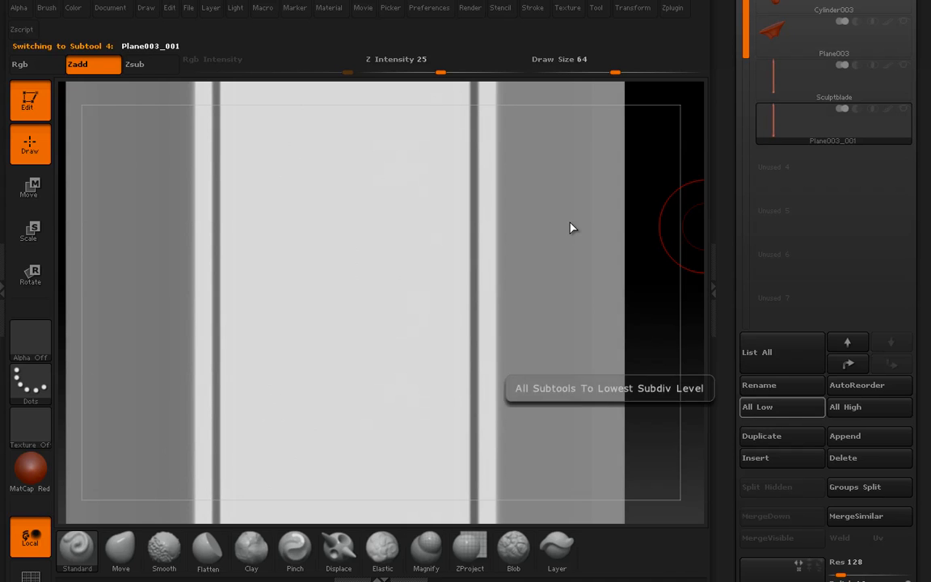
left_click(759, 385)
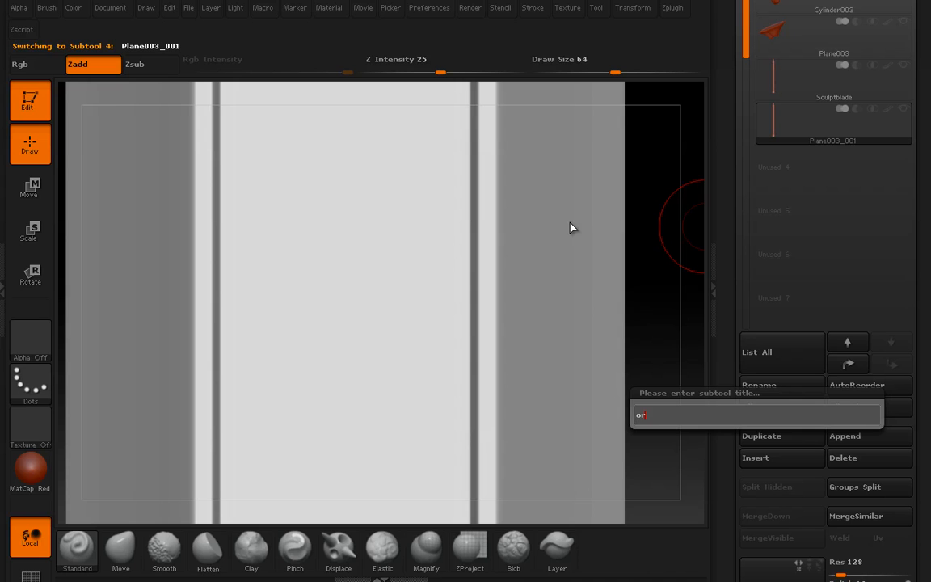
type("originalblade")
key("Return")
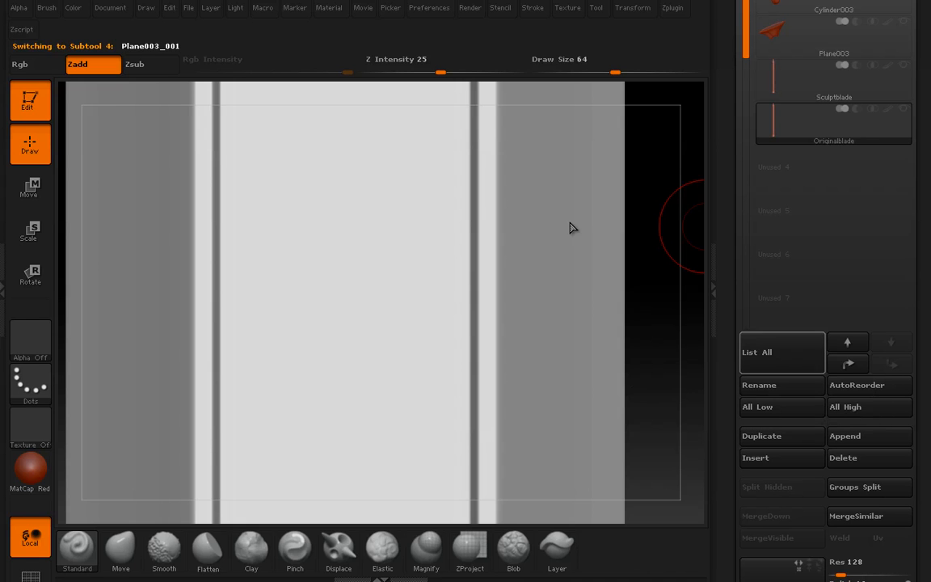
Make Sculptblade the active subtool and check its wireframe before returning to the plain shaded view
left_click(833, 81)
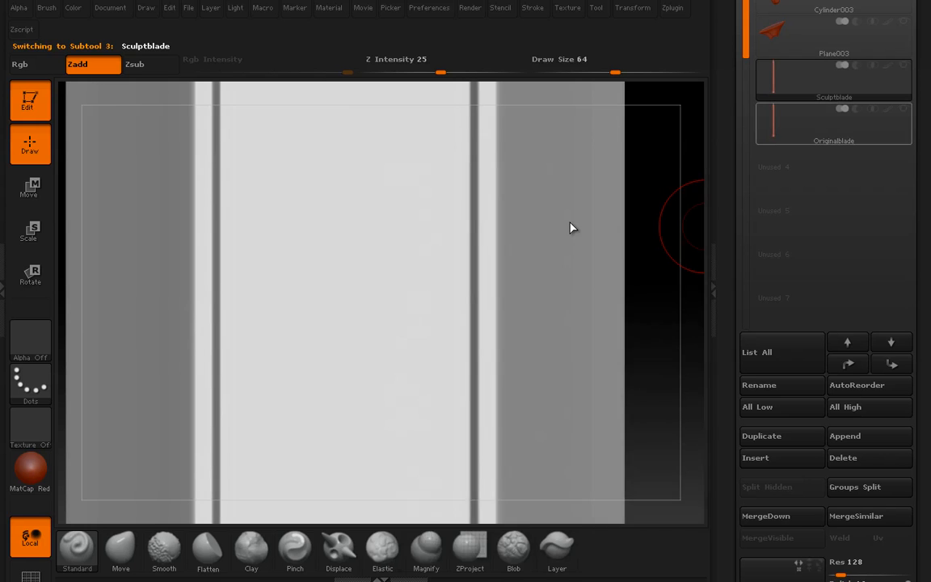
left_click(904, 109)
left_click(904, 108)
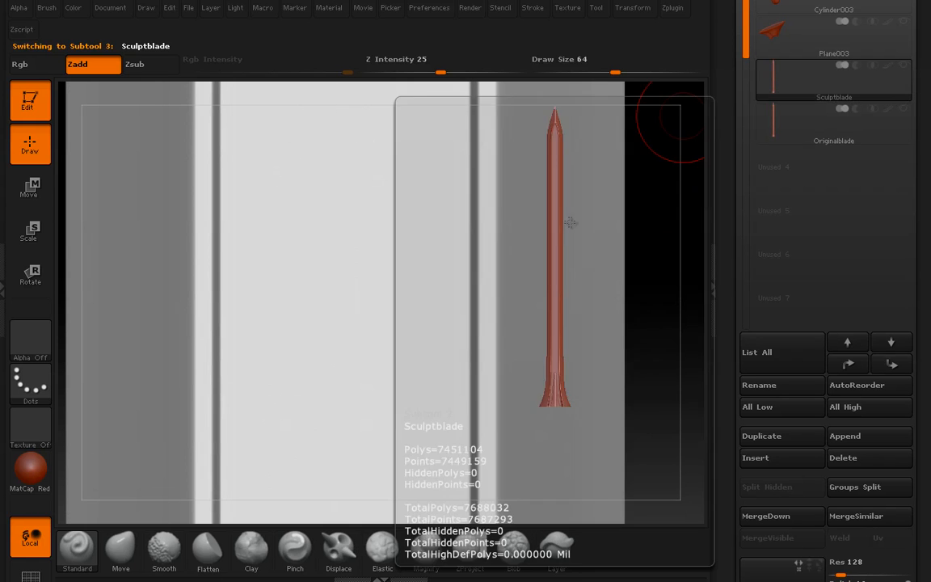
key("shift+f")
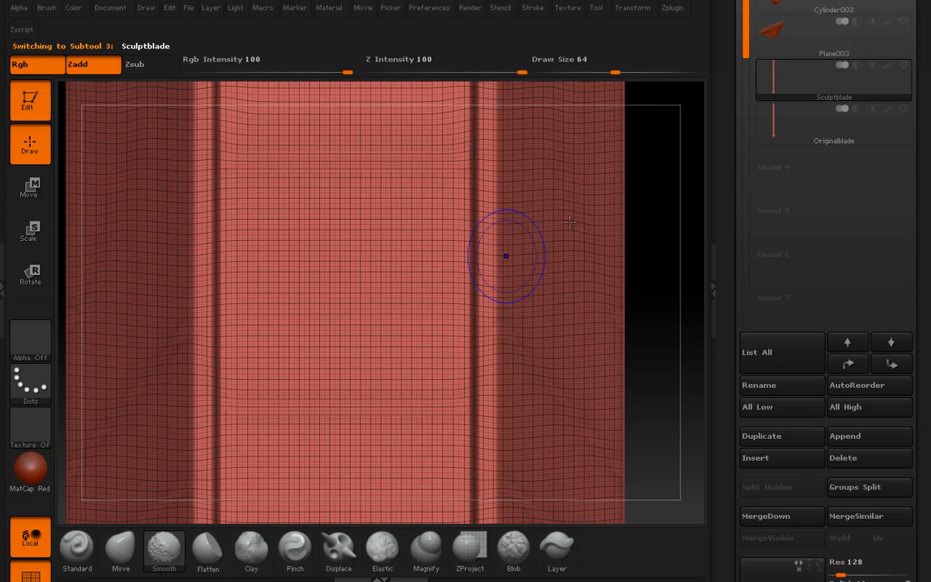
key("ctrl+shift+f")
left_click_drag(570, 221, 570, 221)
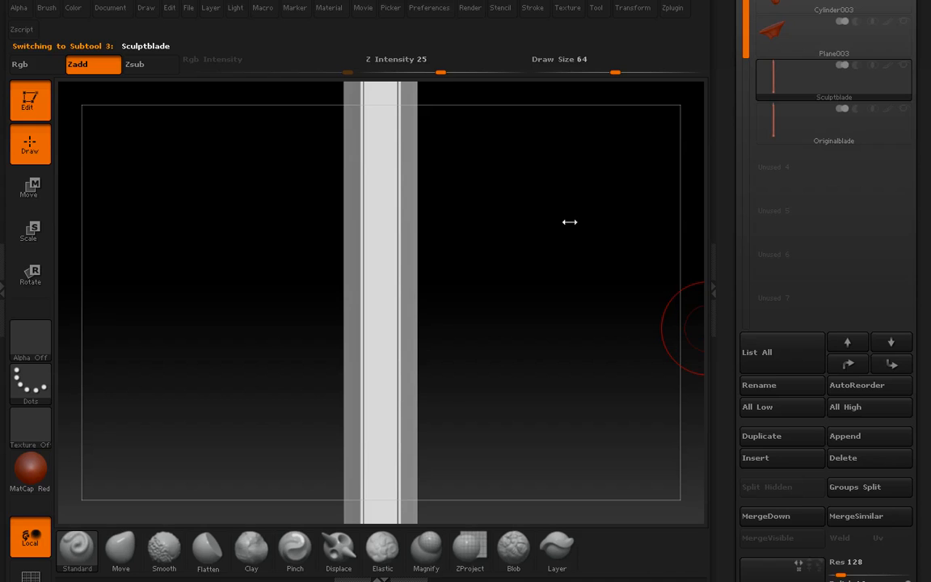
Add a new sculpting layer to the Sculptblade subtool and store a morph target for it
scroll(825, 291, "down", 10)
left_click(760, 188)
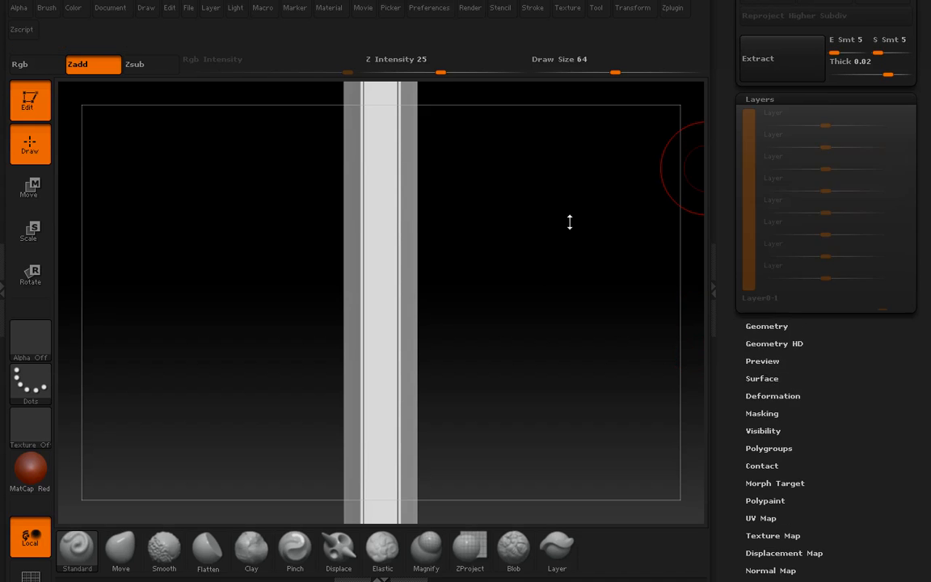
left_click(760, 358)
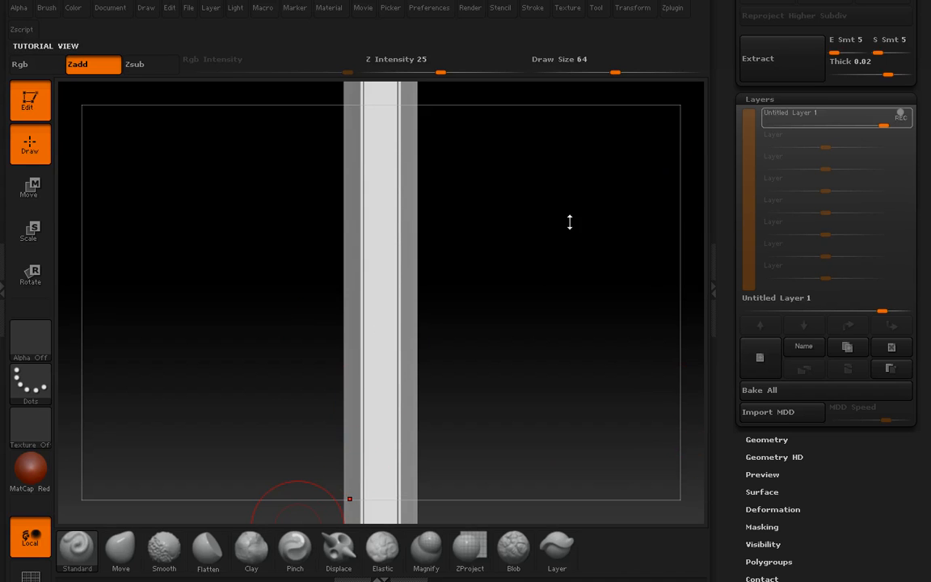
scroll(715, 473, "down", 5)
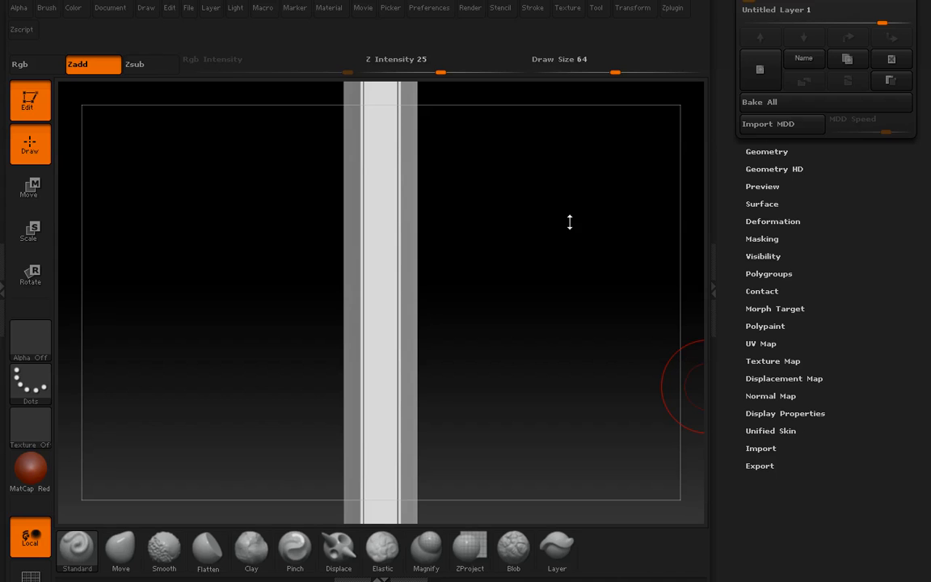
left_click(785, 309)
left_click(783, 326)
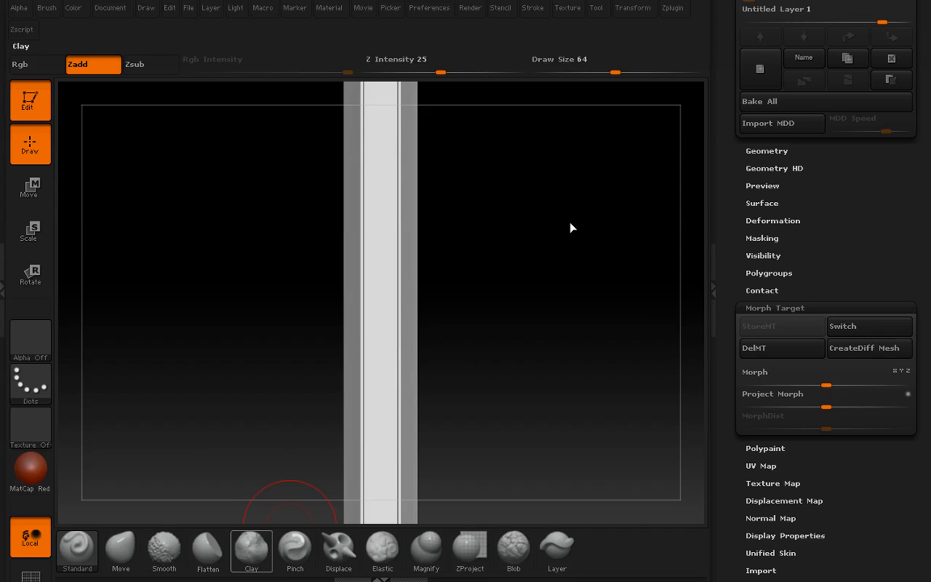
Switch to the ClayTubes brush and give it the square Alpha 28
left_click(164, 549)
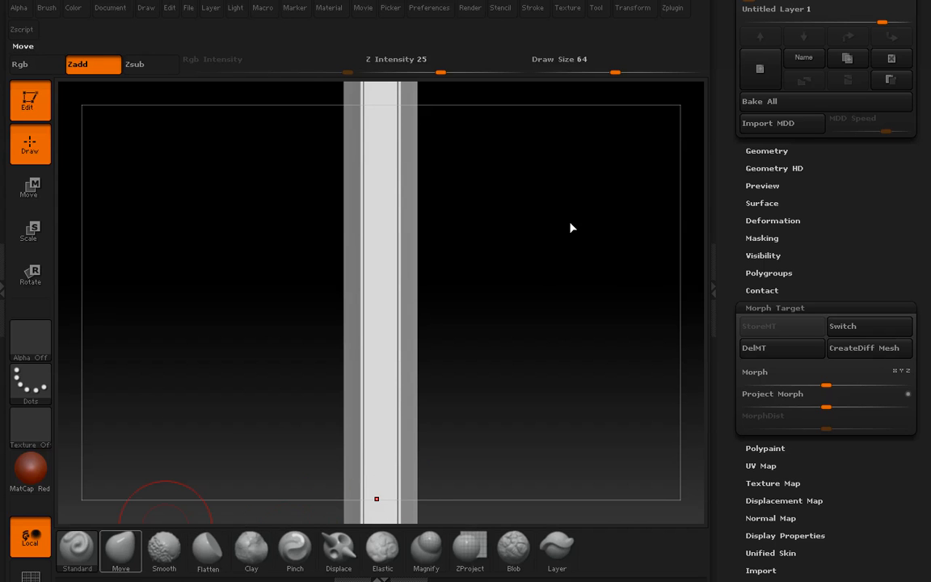
left_click(152, 568)
left_click(470, 550)
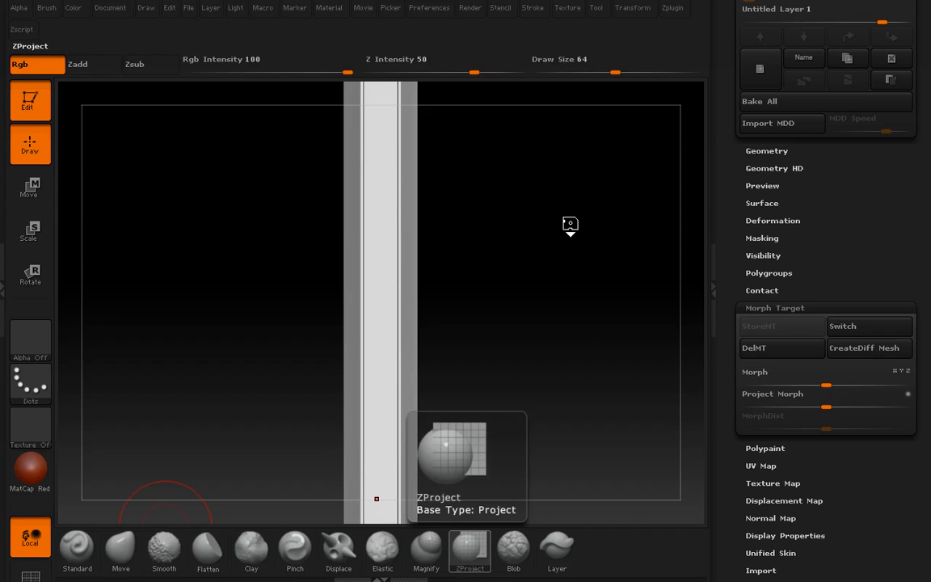
key("b")
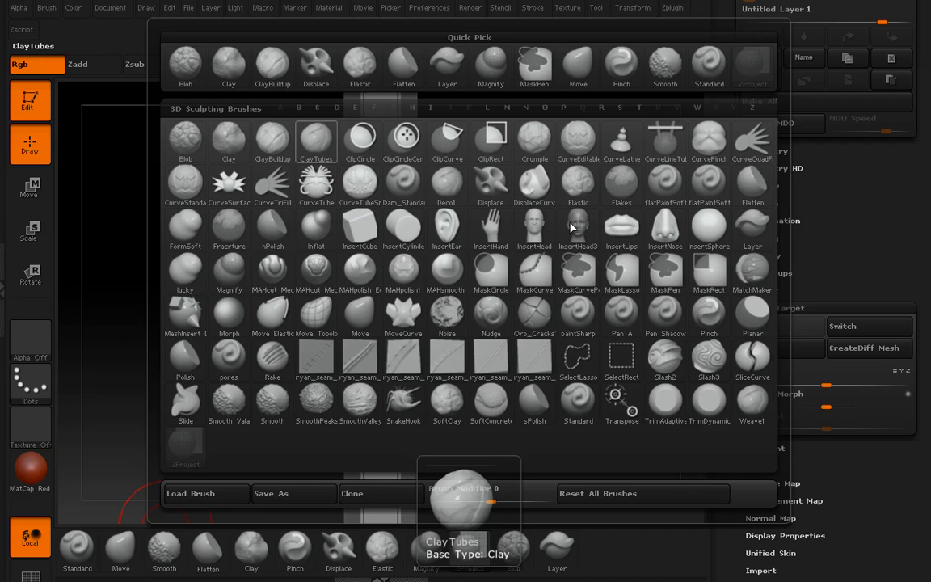
left_click(316, 141)
left_click(30, 424)
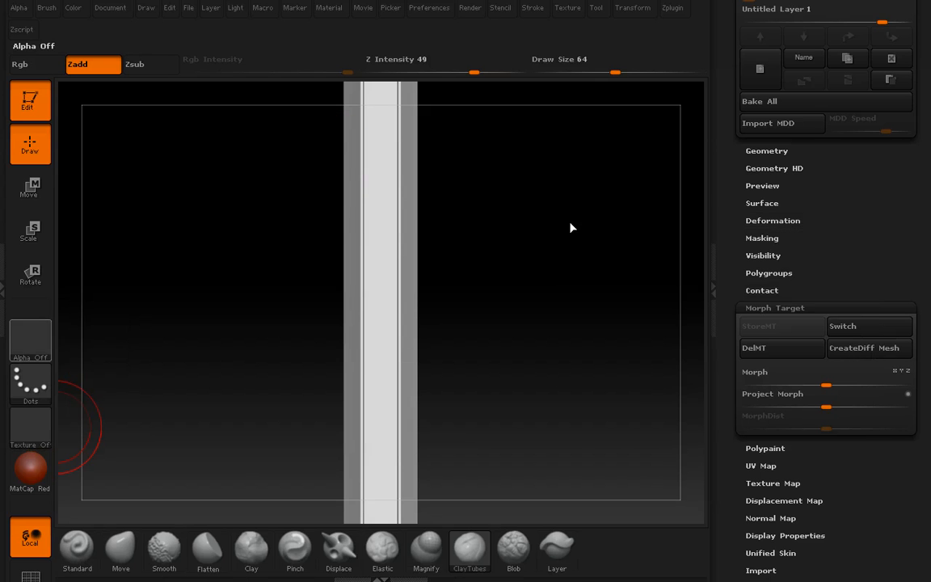
left_click(30, 336)
left_click(180, 214)
Carve chips along the blade's groove edges and tip with the ClayTubes brush, using draw sizes of 14 and 24
key("bracketleft")
key("bracketleft")
key("bracketleft")
key("bracketleft")
mouse_move(377, 262)
right_mouse_down("alt")
mouse_move(426, 331)
mouse_move(408, 332)
mouse_move(418, 328)
right_mouse_up("alt")
key("bracketleft")
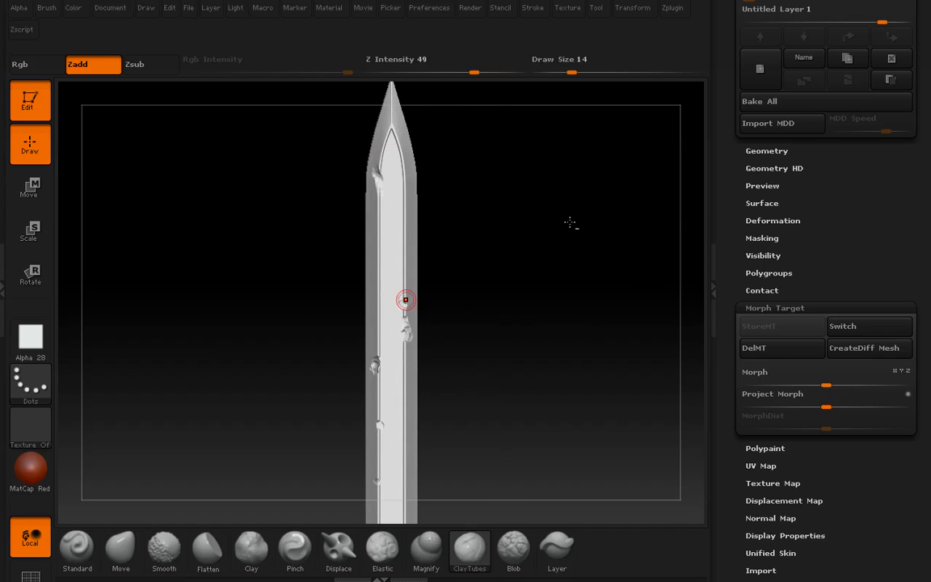
key("b")
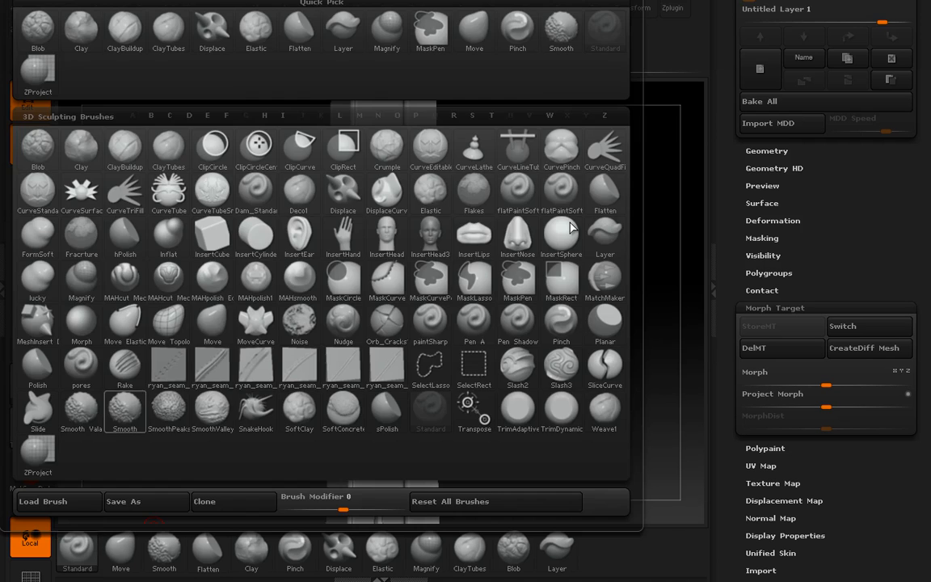
key("b")
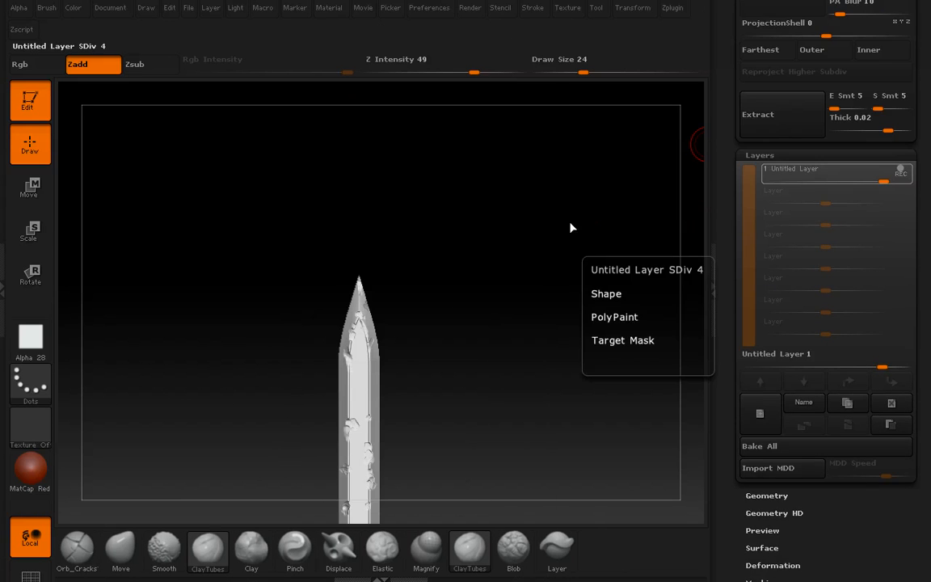
mouse_move(316, 256)
left_mouse_down()
mouse_move(287, 316)
mouse_move(254, 334)
mouse_move(258, 215)
mouse_move(242, 216)
mouse_move(273, 218)
mouse_move(247, 268)
mouse_move(209, 269)
left_mouse_up()
left_click_drag(250, 333, 231, 217, "alt")
Choose the Orb_Cracks brush and reduce its draw size to 11 for work near the blade's tip
left_click(249, 550)
left_click(249, 550)
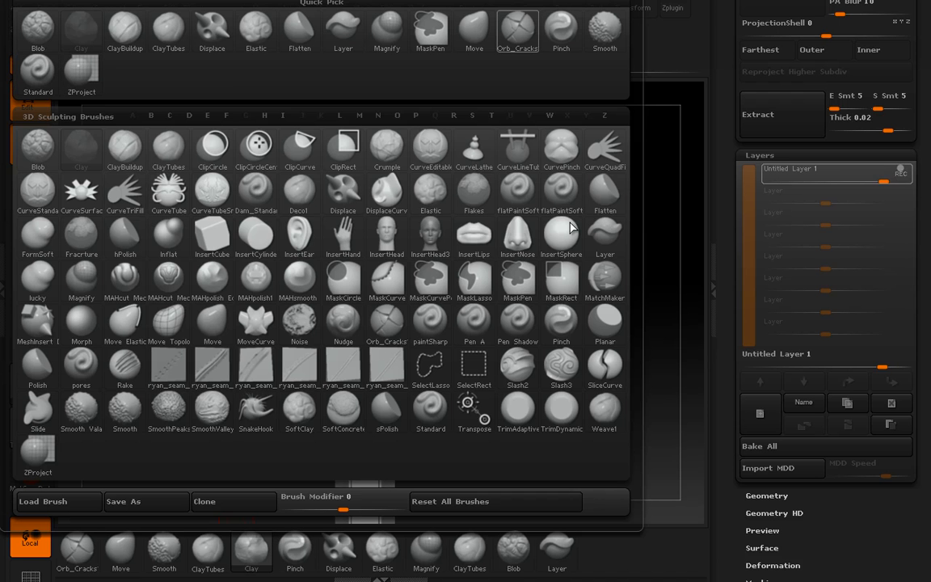
left_click(518, 31)
left_click_drag(287, 190, 305, 252, "alt")
key("bracketleft")
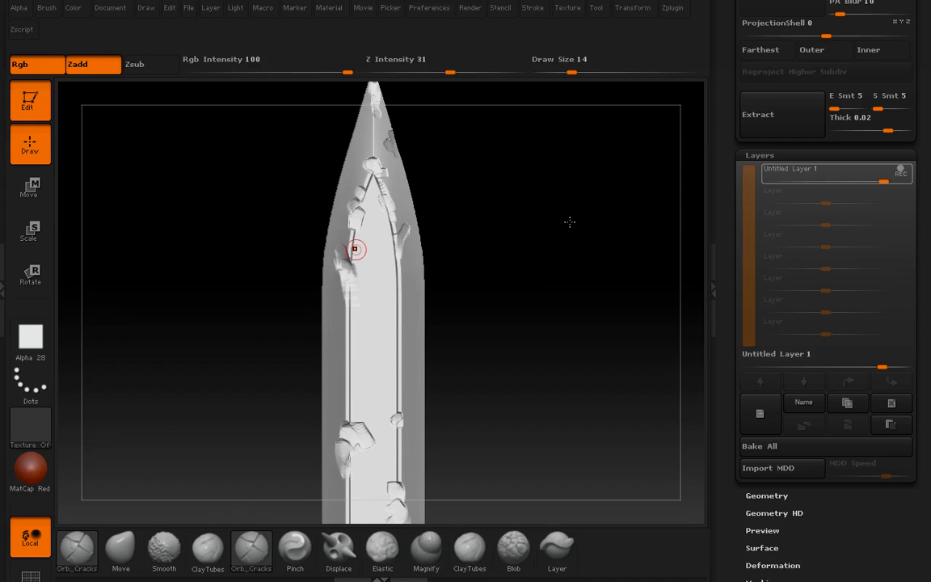
left_click_drag(570, 221, 571, 224, "alt")
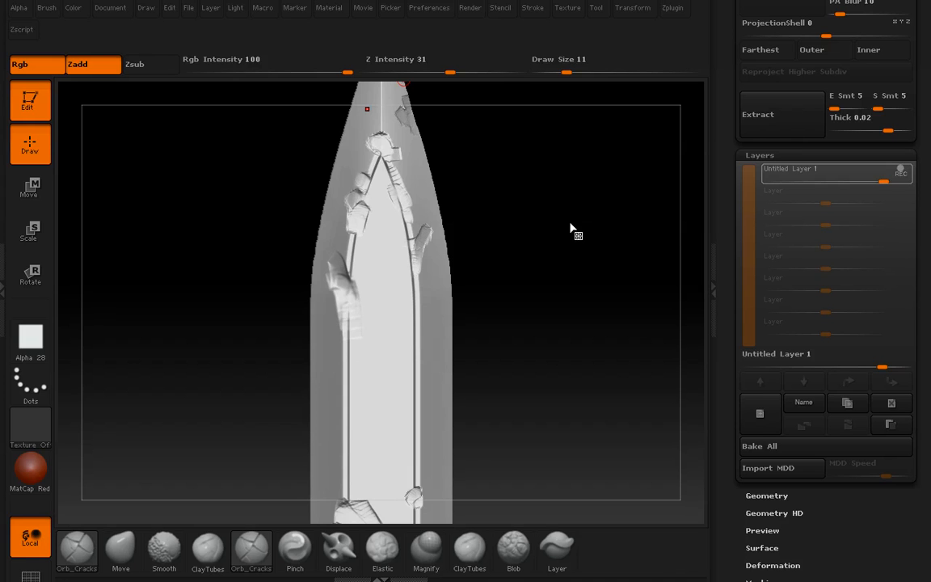
Set the draw size to 21 and cut several diagonal cracks across the blade just below the tip
key("u")
left_click_drag(367, 198, 426, 332)
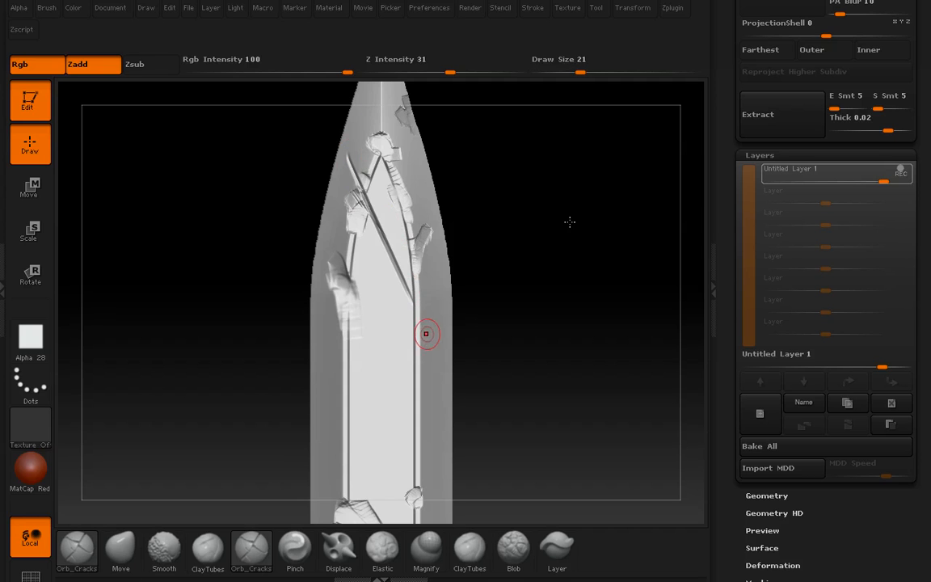
left_click_drag(433, 375, 461, 434)
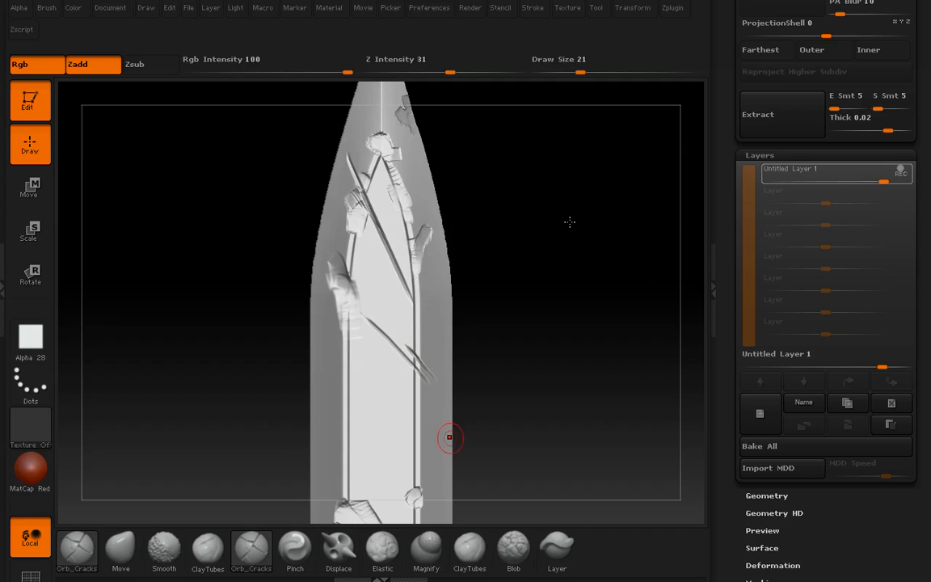
mouse_move(364, 348)
left_mouse_down()
mouse_move(473, 451)
mouse_move(320, 335)
mouse_move(453, 404)
left_mouse_up()
mouse_move(283, 356)
left_mouse_down("alt")
mouse_move(356, 357)
mouse_move(416, 392)
left_mouse_up("alt")
left_click_drag(318, 329, 302, 279, "alt")
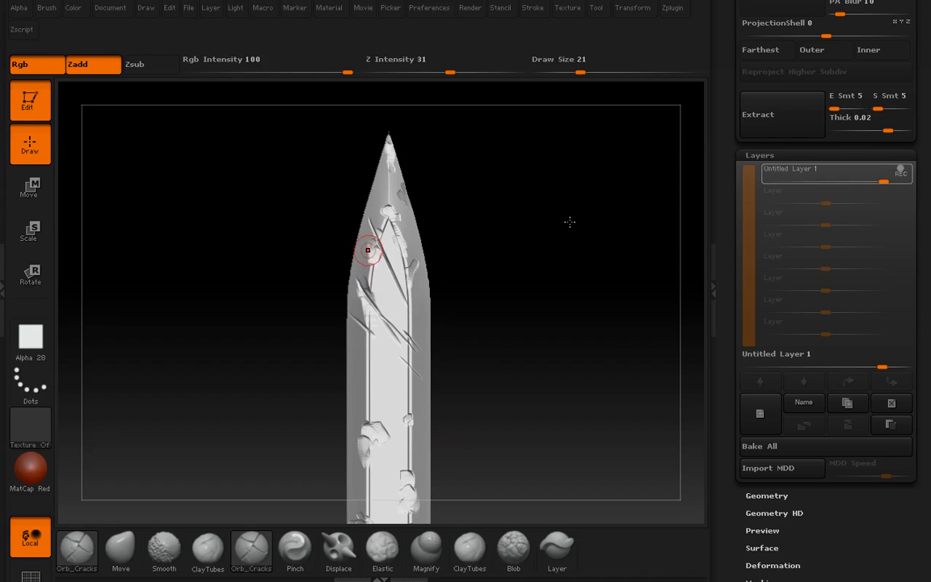
Cut short cracks into the bevelled edges around the blade's tip
left_click_drag(368, 257, 360, 293)
left_click_drag(322, 236, 350, 232)
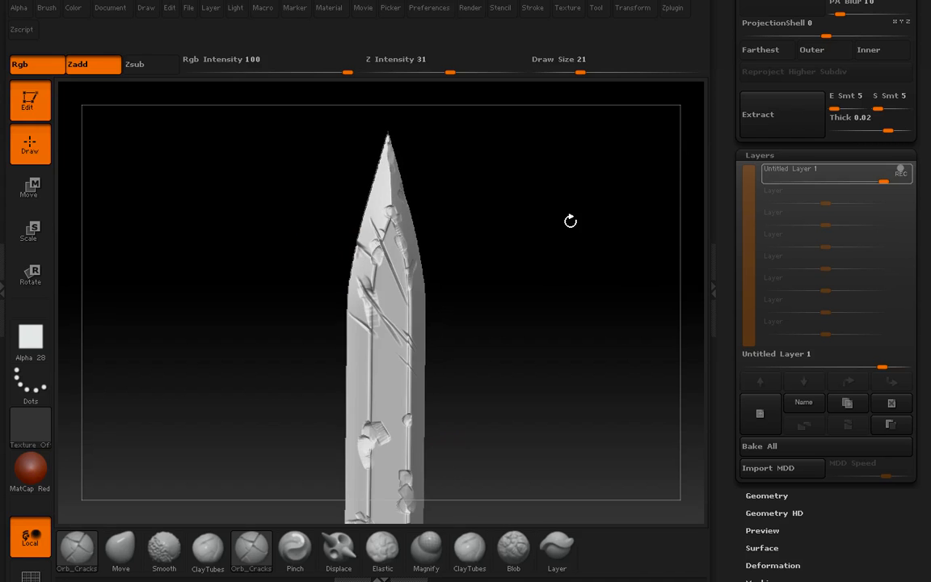
left_click_drag(570, 222, 529, 226, "shift")
left_click_drag(465, 259, 502, 295)
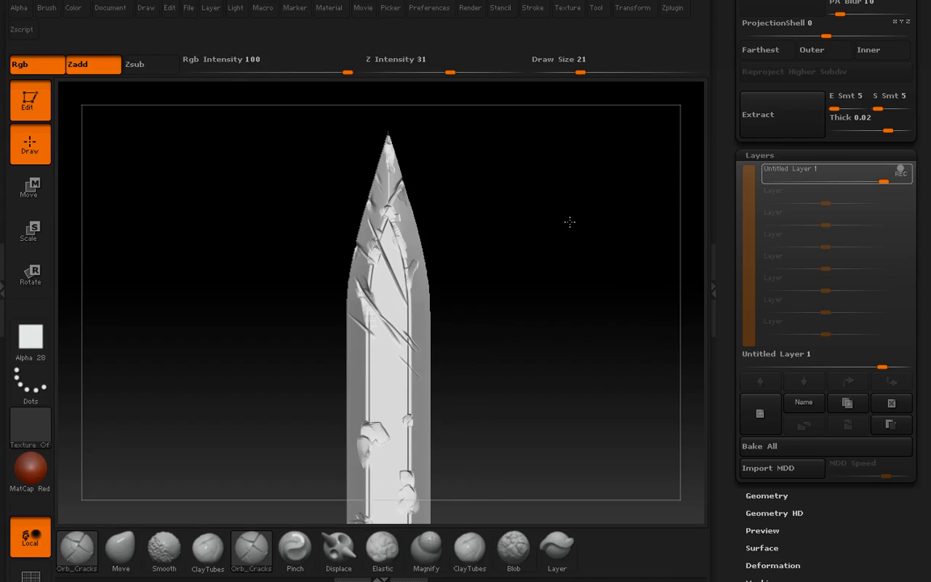
Cut crossing diagonal cracks over the center panel and both bevels in the blade section below the tip
left_click_drag(476, 336, 389, 175, "alt")
left_click_drag(344, 277, 282, 222)
mouse_move(570, 223)
left_mouse_down()
mouse_move(530, 225)
mouse_move(571, 221)
mouse_move(513, 198)
mouse_move(570, 222)
left_mouse_up()
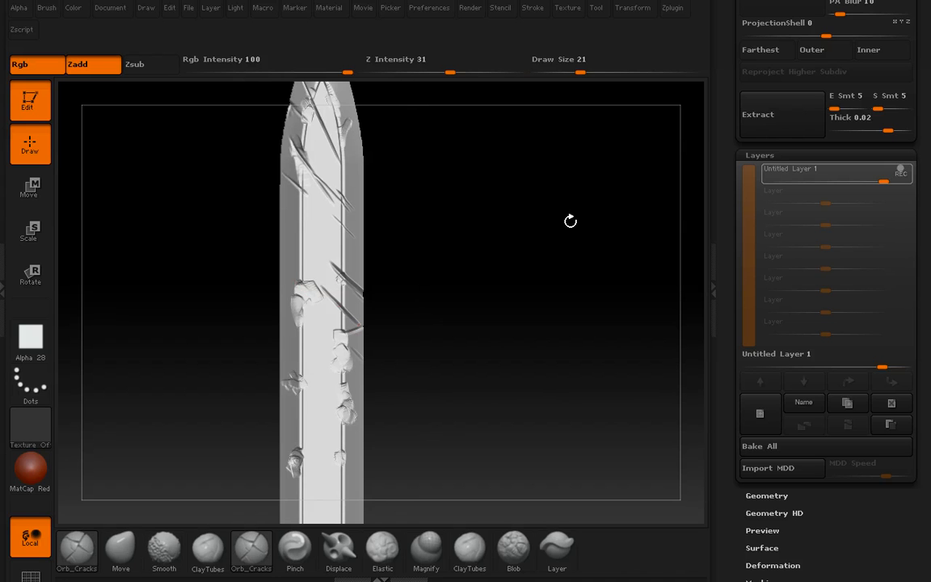
left_click(294, 288)
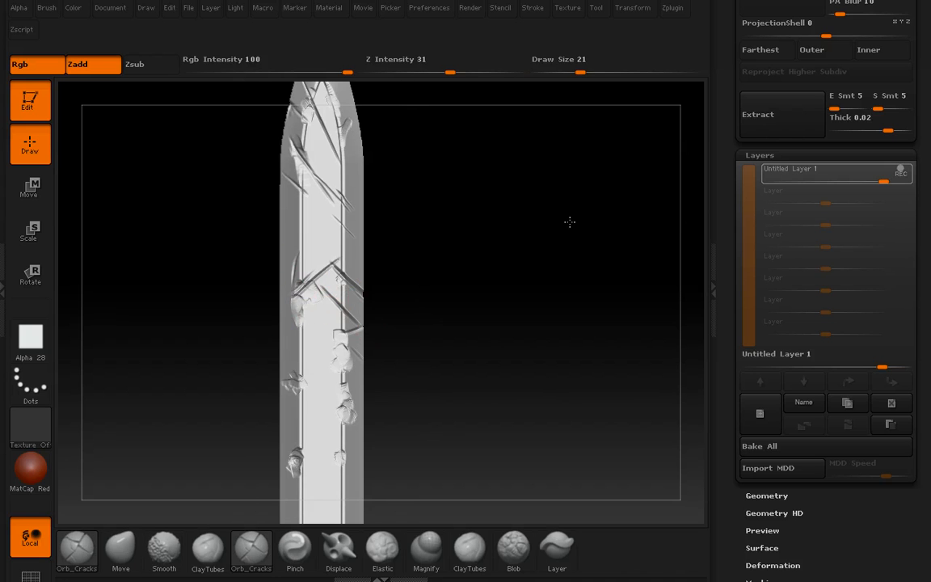
left_click_drag(328, 250, 277, 272)
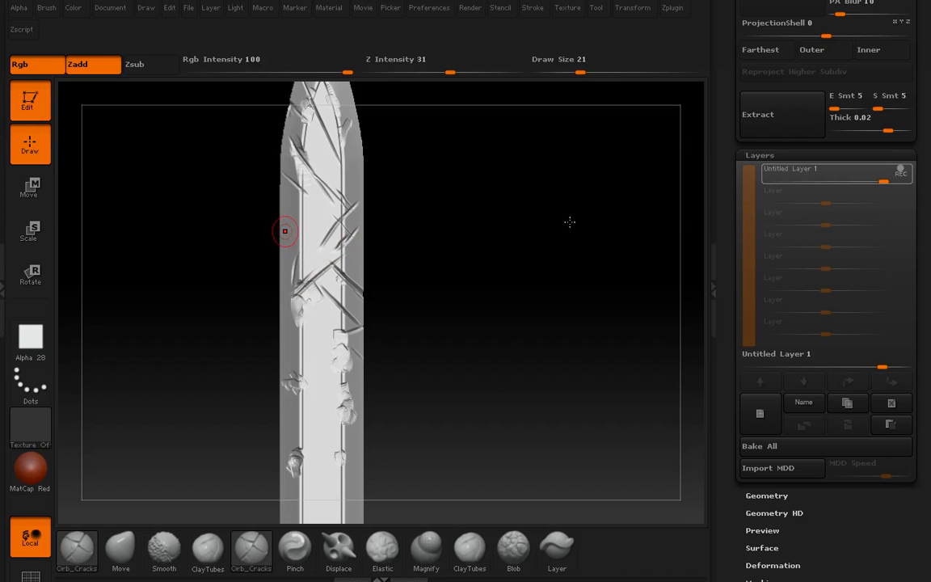
left_click_drag(294, 185, 329, 267)
Reduce the draw size to 11 and add fine scratches between the larger crossing cracks
mouse_move(173, 247)
left_mouse_down()
mouse_move(247, 210)
mouse_move(429, 208)
left_mouse_up()
left_click_drag(456, 144, 380, 259)
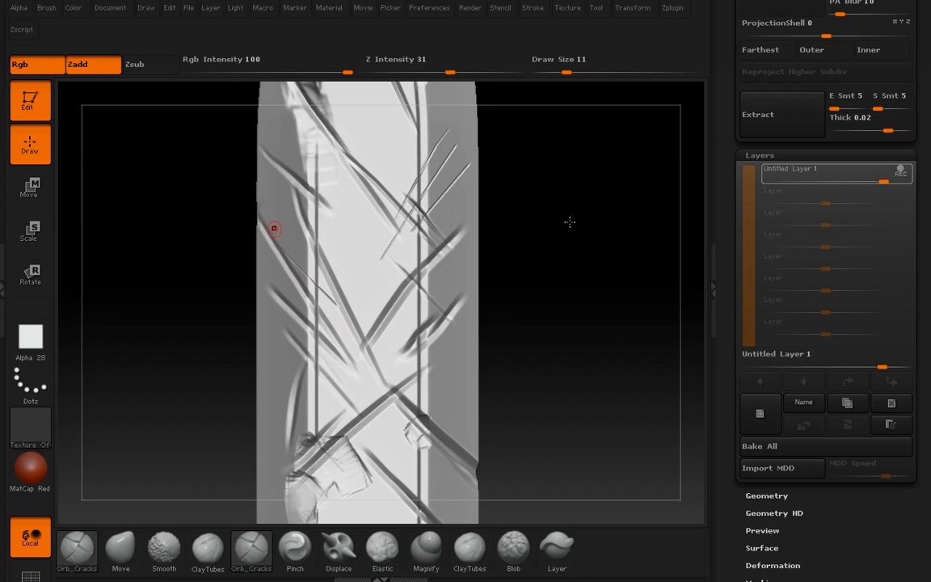
left_click_drag(237, 210, 357, 282)
mouse_move(409, 349)
left_mouse_down()
mouse_move(394, 228)
mouse_move(283, 202)
left_mouse_up()
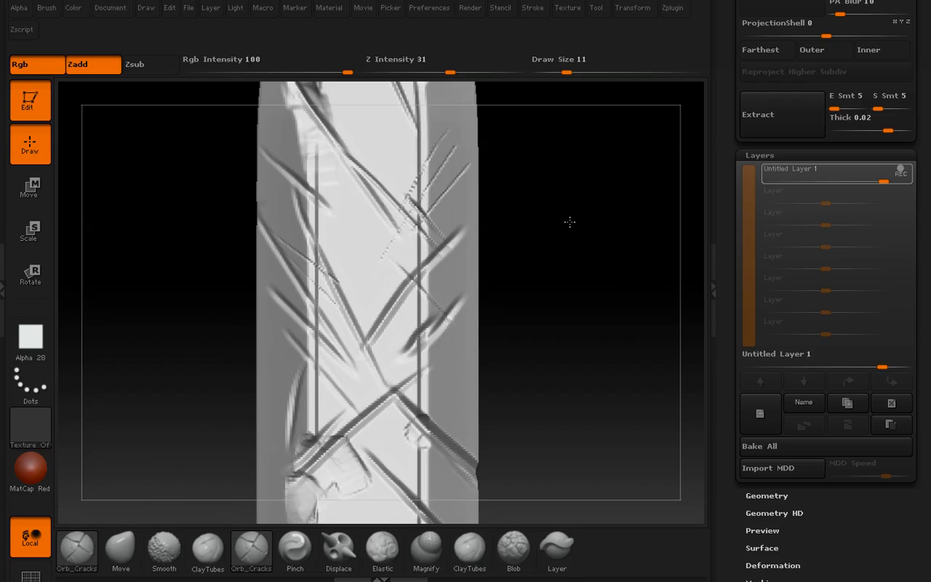
left_click_drag(332, 220, 184, 148)
left_click_drag(353, 293, 229, 132)
Add fine scratches over the chipped groove edges further down the blade
mouse_move(206, 330)
left_mouse_down("alt")
mouse_move(65, 114)
mouse_move(195, 205)
mouse_move(243, 324)
left_mouse_up("alt")
left_click_drag(242, 495, 258, 277, "alt")
left_click_drag(570, 221, 449, 236)
left_click_drag(570, 221, 570, 222)
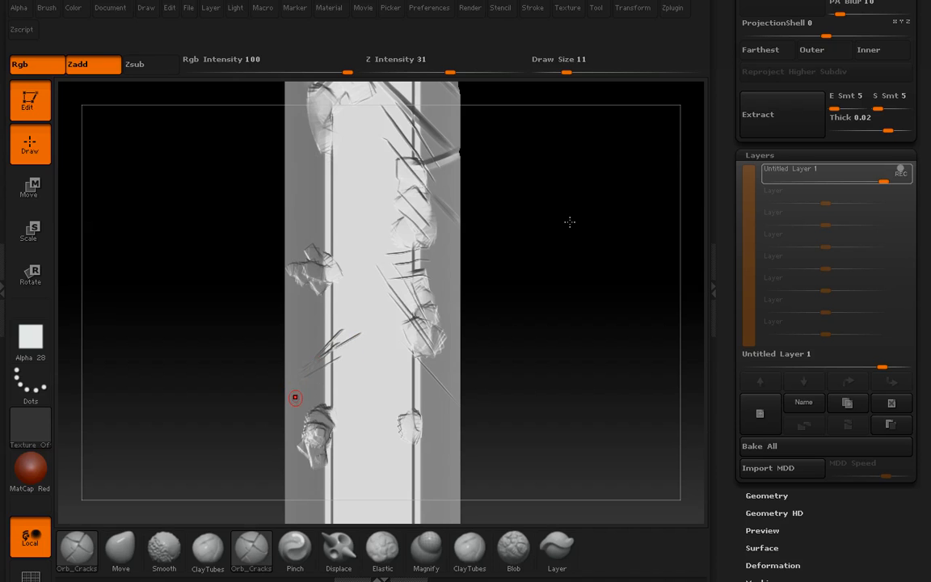
Cut long thin diagonal scratches from the blade's left bevel across the center panel among the chips
left_click_drag(288, 174, 373, 261)
left_click_drag(289, 150, 432, 340)
left_click_drag(333, 293, 460, 374)
left_click_drag(333, 207, 429, 275)
left_click_drag(296, 244, 368, 286)
left_click_drag(297, 222, 397, 206)
Cut diagonal scratches running from the blade's right bevel down towards its center on the next lower section
left_click_drag(570, 221, 610, 408, "alt")
left_click_drag(462, 228, 412, 283)
left_click_drag(461, 341, 358, 450)
mouse_move(570, 222)
left_mouse_down()
mouse_move(485, 242)
mouse_move(646, 234)
mouse_move(570, 222)
left_mouse_up()
Work down the blade, adding short scratches that slope from the left bevel into the center panel
left_click_drag(570, 222, 439, 400, "alt")
left_click_drag(304, 264, 348, 302)
left_click_drag(284, 150, 325, 270)
left_click_drag(241, 242, 316, 357)
left_click_drag(105, 494, 141, 334, "alt")
left_click_drag(233, 273, 274, 312)
left_click_drag(344, 308, 379, 343)
left_click_drag(327, 224, 390, 282)
Add small cracks on the lower blade section and draw a cat face on its center panel with Orb_Cracks
mouse_move(570, 222)
left_mouse_down("alt")
mouse_move(570, 153)
mouse_move(588, 64)
mouse_move(570, 275)
left_mouse_up("alt")
left_click_drag(356, 382, 390, 401)
left_click_drag(369, 448, 386, 461)
left_click_drag(345, 412, 321, 433)
left_click_drag(309, 345, 340, 370)
left_click_drag(304, 290, 347, 351)
left_click_drag(570, 221, 570, 162)
right_click(570, 221)
left_click_drag(570, 221, 615, 81)
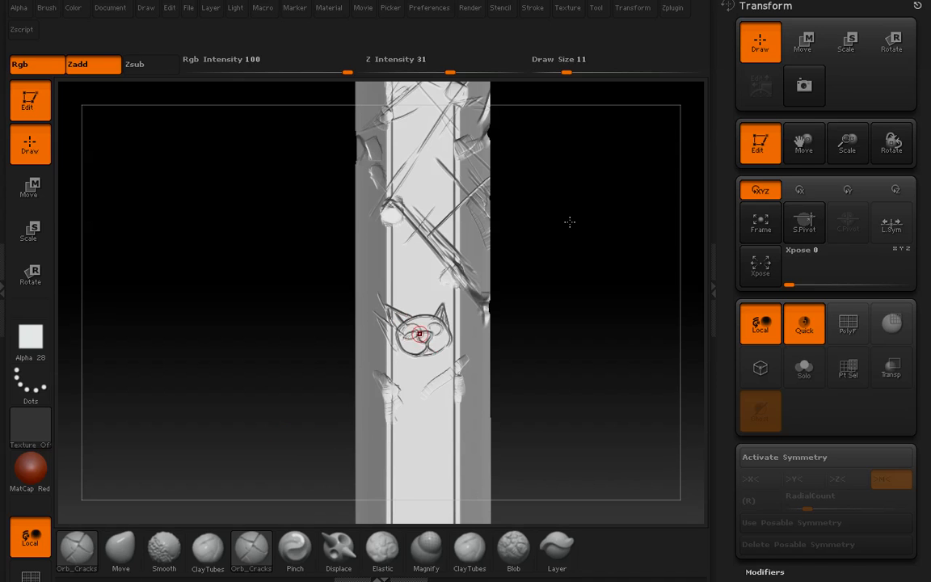
Draw a speech bubble reading BURP above the cat face on the blade's center panel
left_click_drag(424, 302, 426, 314)
left_click_drag(433, 302, 429, 315)
left_click_drag(456, 261, 422, 302)
left_click_drag(456, 263, 437, 296)
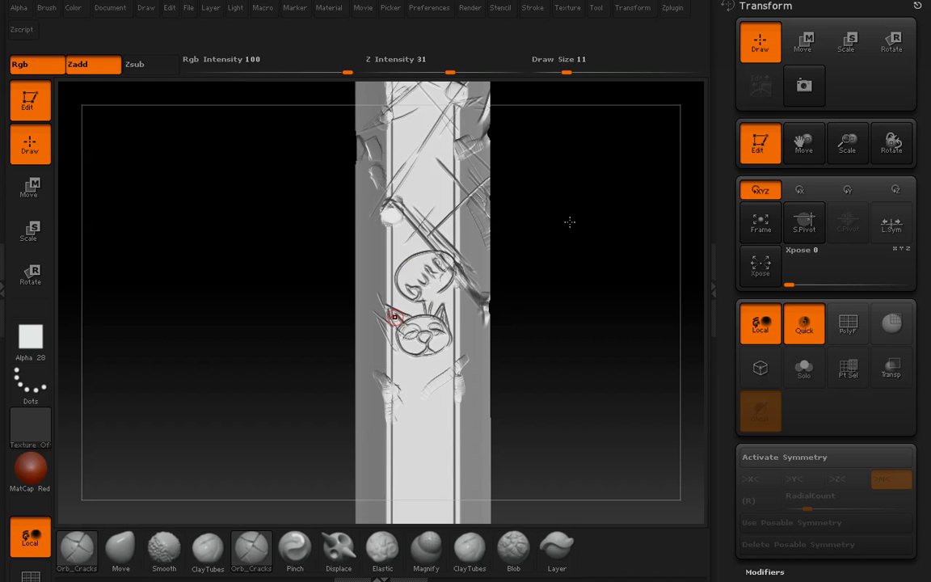
Select the Morph brush and erase the speech bubble and cat doodle from the center panel
left_click(208, 552)
key("b")
key("m")
left_click(229, 319)
mouse_move(421, 262)
left_mouse_down()
mouse_move(417, 327)
mouse_move(437, 247)
left_mouse_up()
Return to Orb_Cracks at Z Intensity 31 and cut diagonal scratches from the left bevel into the center panel
left_click(77, 552)
left_click_drag(441, 72, 450, 73)
left_click_drag(412, 208, 366, 222)
left_click_drag(355, 259, 428, 315)
left_click_drag(533, 348, 408, 226, "alt")
left_click_drag(283, 317, 353, 428)
Add several diagonal scratches on the next lower blade section, mostly sloping down from the left bevel across the center panel
left_click_drag(485, 364, 426, 205, "alt")
left_click_drag(243, 297, 304, 322)
left_click_drag(245, 317, 310, 348)
left_click_drag(180, 254, 310, 319)
mouse_move(453, 323)
left_mouse_down()
mouse_move(518, 315)
mouse_move(453, 324)
left_mouse_up()
left_click_drag(237, 379, 287, 413)
left_click_drag(253, 313, 299, 344)
left_click_drag(360, 312, 320, 330)
Cross that section with longer diagonal scratches running in both directions between the two bevels
left_click_drag(453, 283, 484, 346, "alt")
left_click_drag(274, 307, 336, 372)
left_click_drag(359, 230, 289, 353)
left_click_drag(485, 339, 461, 243, "alt")
left_click_drag(485, 283, 469, 324, "alt")
left_click_drag(315, 303, 272, 362)
Reduce the draw size to 11 and cut fine crossing scratches over the blade section just above
left_click_drag(485, 242, 509, 339, "alt")
key("bracketleft")
key("bracketleft")
left_click_drag(265, 337, 319, 372)
left_click_drag(356, 368, 327, 413)
mouse_move(328, 284)
left_mouse_down()
mouse_move(349, 302)
mouse_move(273, 361)
left_mouse_up()
left_click_drag(245, 235, 318, 338)
Add scratches on the lower blade sloping down from the center panel towards the left bevel
left_click_drag(469, 469, 504, 116, "alt")
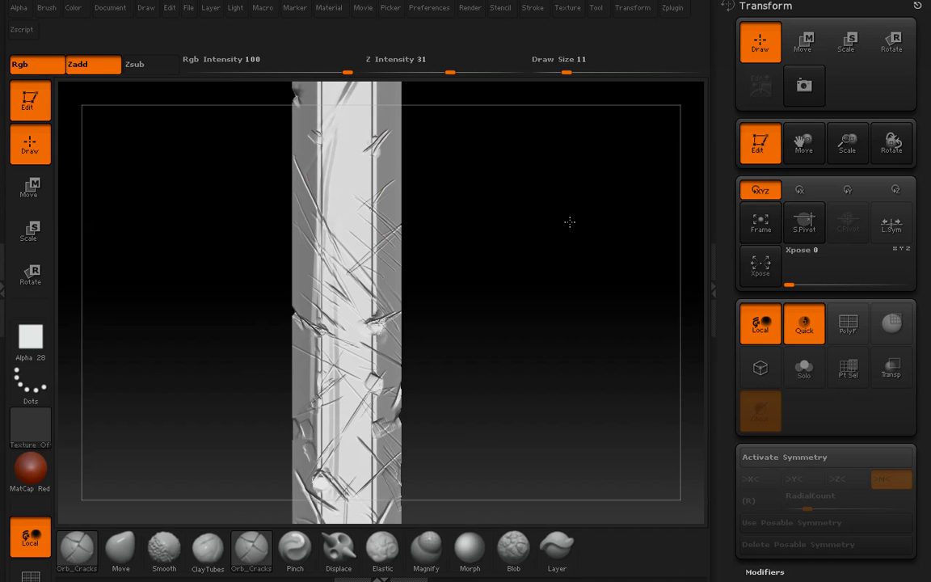
left_click_drag(363, 282, 319, 324)
left_click_drag(526, 477, 519, 227, "alt")
left_click_drag(545, 356, 553, 164, "alt")
left_click_drag(331, 206, 295, 254)
left_click_drag(517, 477, 465, 122, "alt")
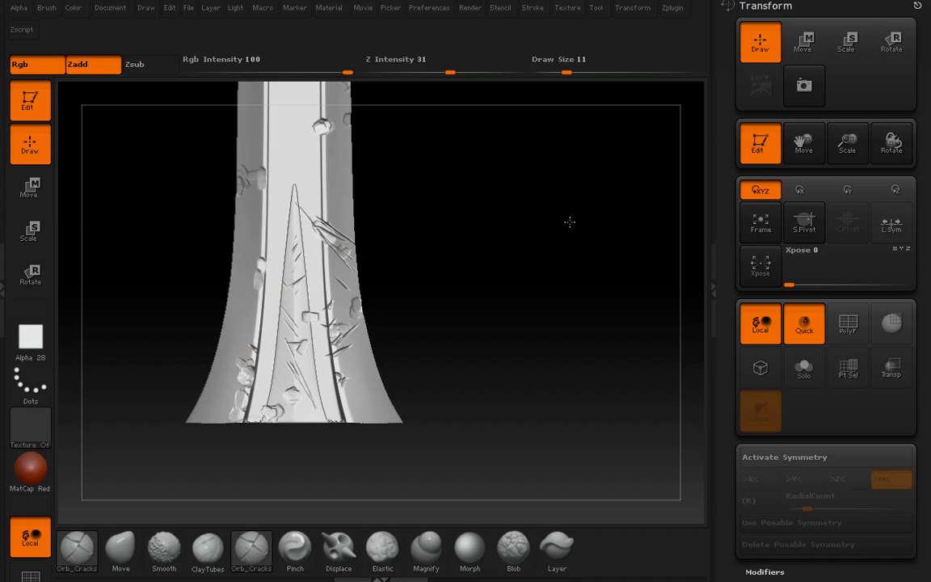
Add short scratches to the left bevel near the flared base and save the tool to disk
left_click_drag(570, 222, 578, 222)
left_click_drag(237, 348, 255, 365)
left_click_drag(263, 259, 235, 269)
left_click_drag(264, 266, 242, 276)
left_click_drag(723, 351, 724, 48)
left_click(840, 85)
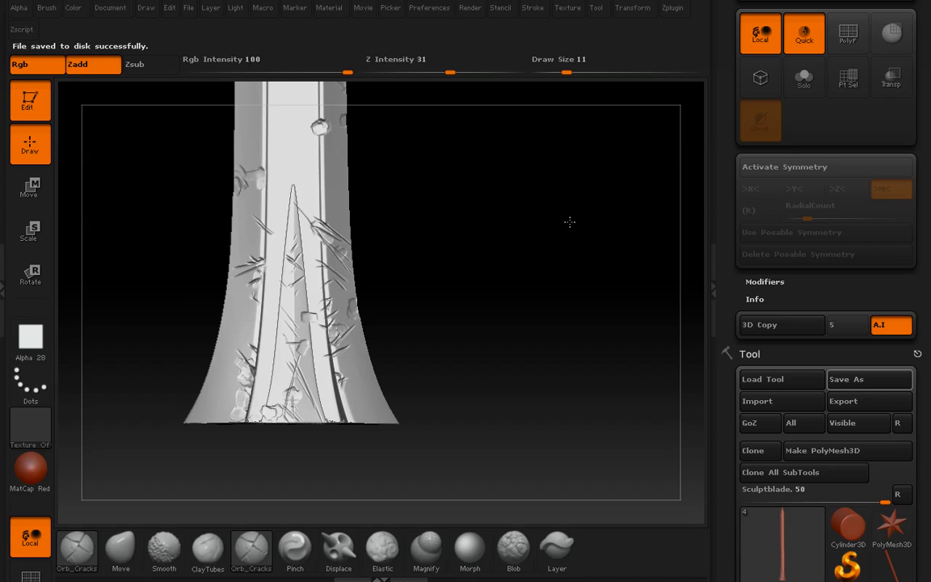
Gouge grooves at draw size 31 into the left bevel and cut thin scratches at size 11 around the flared base
left_click_drag(242, 315, 194, 374)
mouse_move(570, 222)
left_mouse_down()
mouse_move(598, 234)
mouse_move(570, 222)
left_mouse_up()
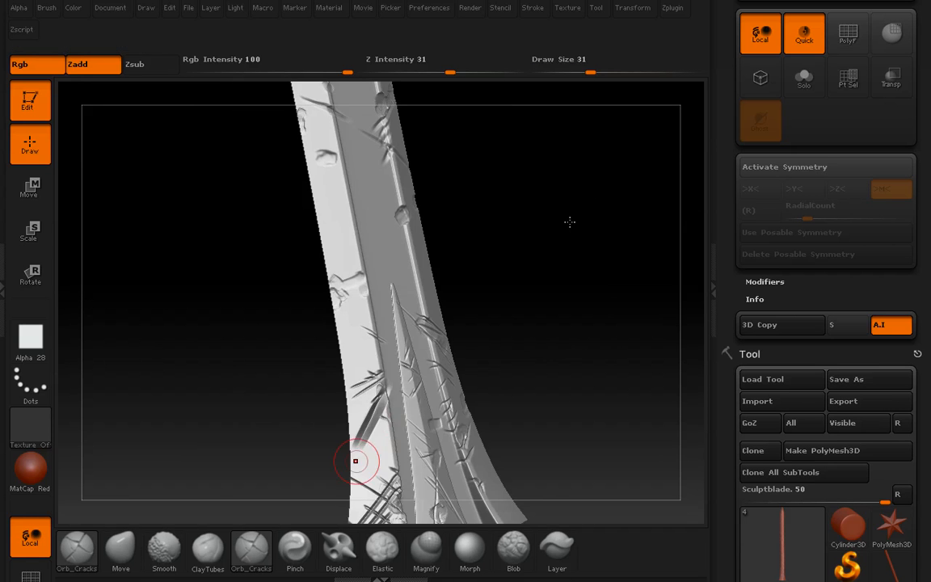
left_click_drag(357, 462, 360, 168)
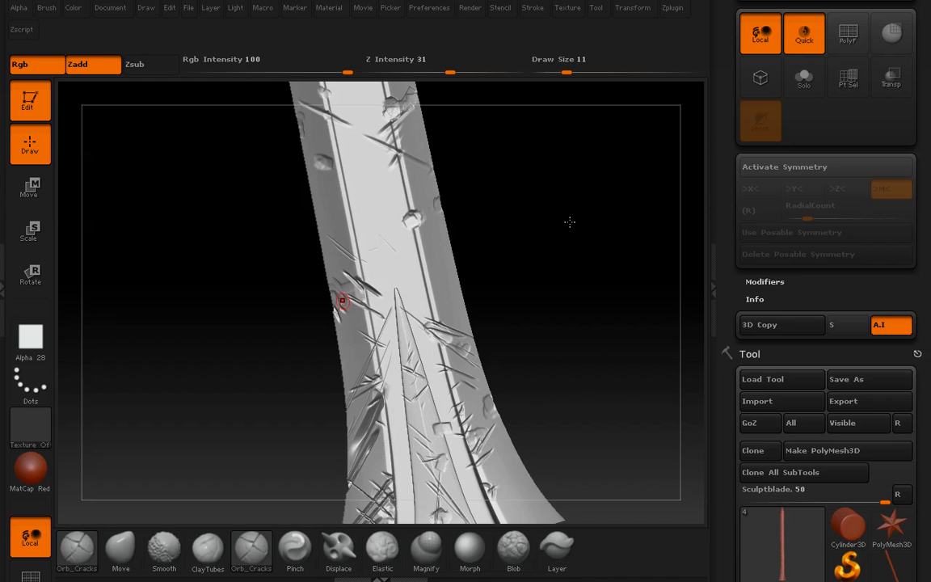
mouse_move(396, 303)
left_mouse_down()
mouse_move(347, 202)
mouse_move(319, 93)
left_mouse_up()
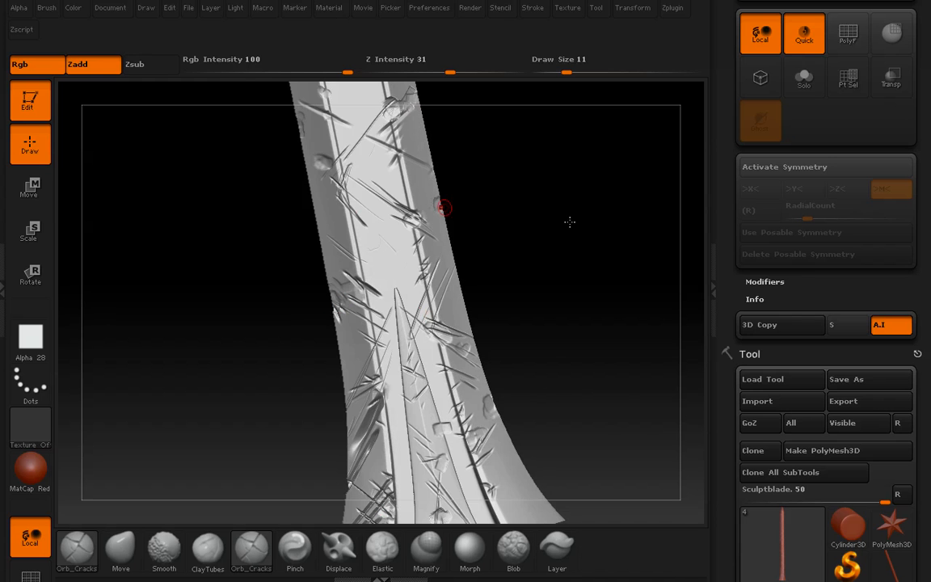
mouse_move(210, 154)
left_mouse_down()
mouse_move(274, 296)
mouse_move(270, 385)
mouse_move(352, 216)
mouse_move(329, 299)
mouse_move(208, 265)
mouse_move(267, 267)
mouse_move(243, 267)
left_mouse_up()
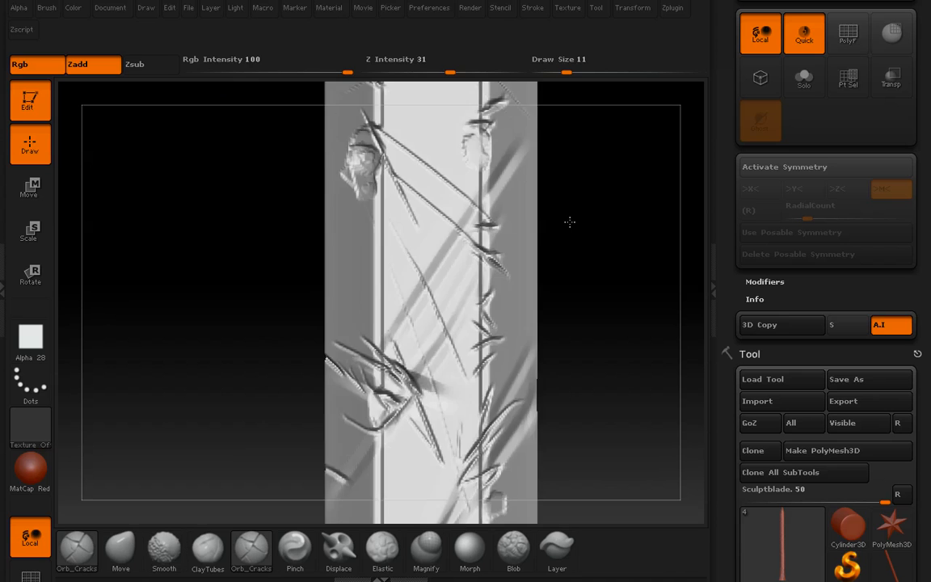
Render a preview of the whole blade and switch its material to the brown matAerniTur
left_click_drag(570, 221, 571, 221)
mouse_move(570, 222)
left_mouse_down("alt")
mouse_move(542, 154)
mouse_move(318, 301)
mouse_move(323, 364)
mouse_move(570, 223)
mouse_move(296, 411)
left_mouse_up("alt")
key("shift+r")
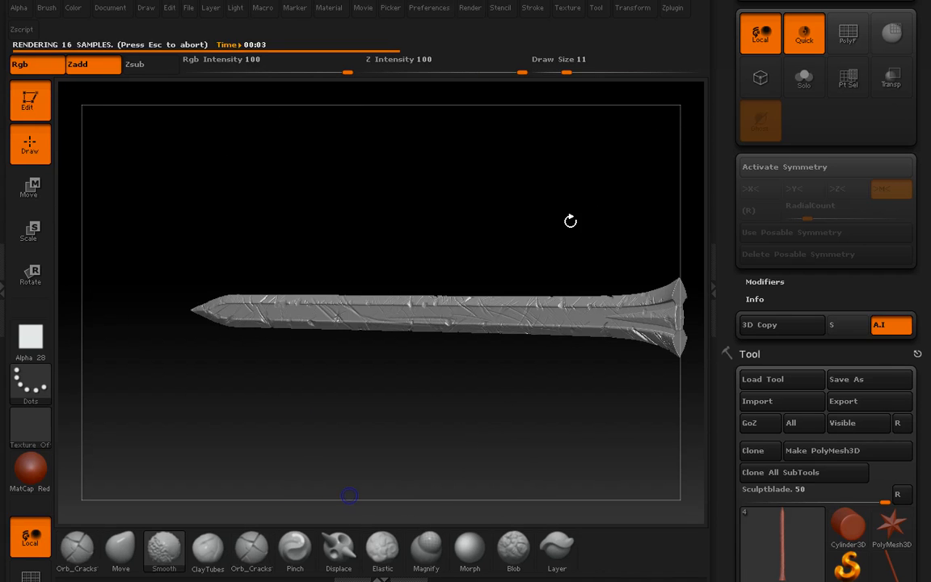
key("m")
left_click(571, 229)
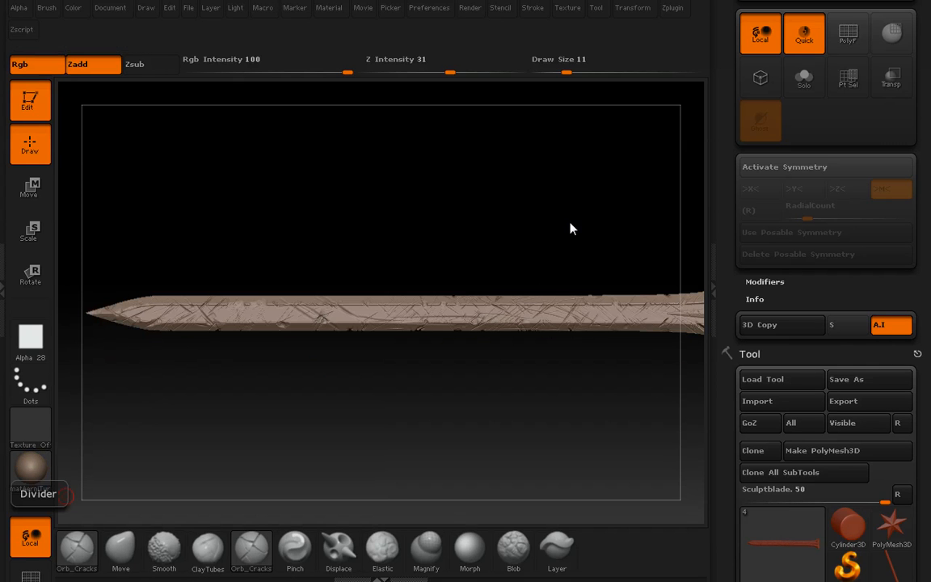
Bring up the layer settings and examine the scratched surface around the blade's tip
left_click_drag(727, 517, 727, 81)
left_click_drag(924, 477, 924, 400)
left_click_drag(571, 220, 571, 220)
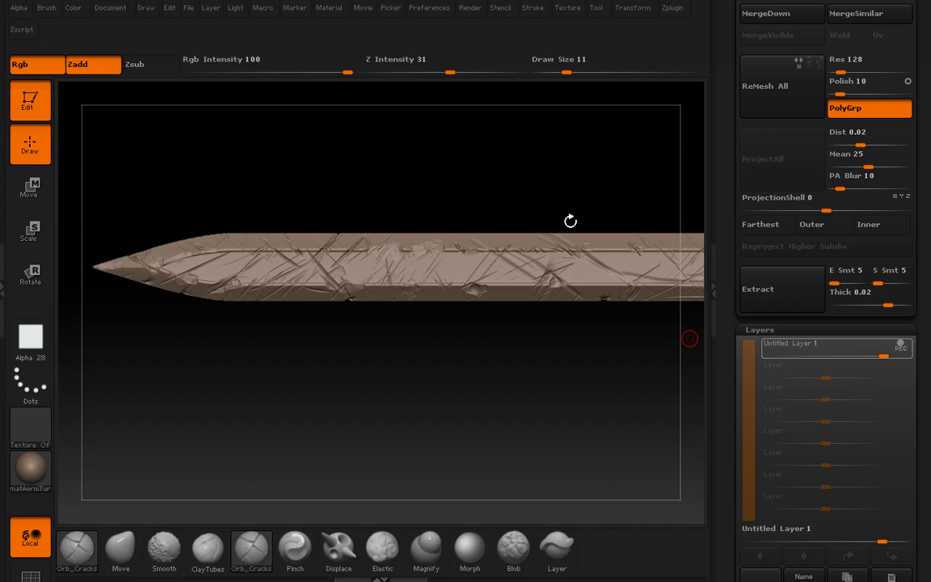
left_click_drag(691, 339, 656, 318, "alt")
mouse_move(455, 353)
left_mouse_down("alt")
mouse_move(484, 362)
mouse_move(354, 344)
mouse_move(487, 356)
left_mouse_up("alt")
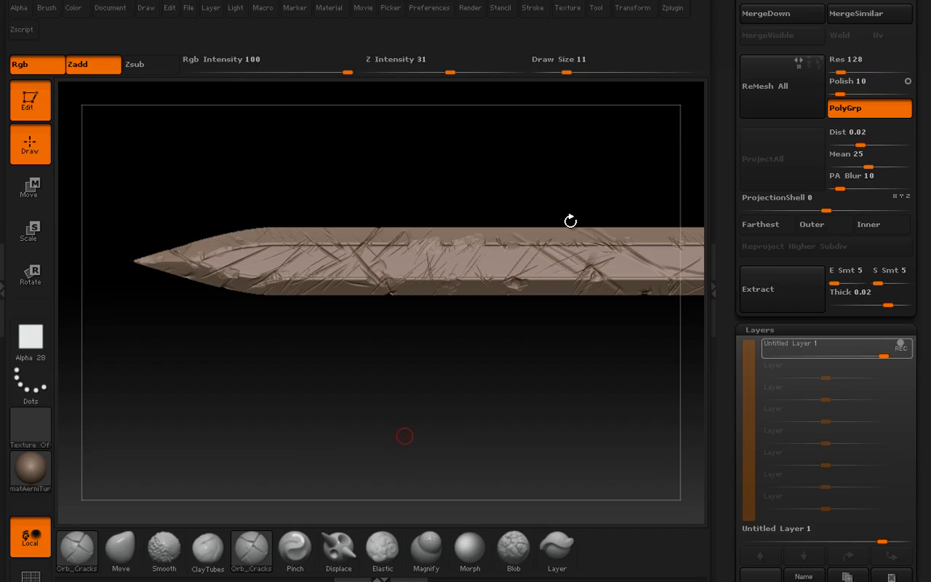
Bring up the morph target settings, select the Morph brush and enlarge the canvas around the middle of the blade
left_click_drag(726, 421, 726, 65)
left_click(470, 549)
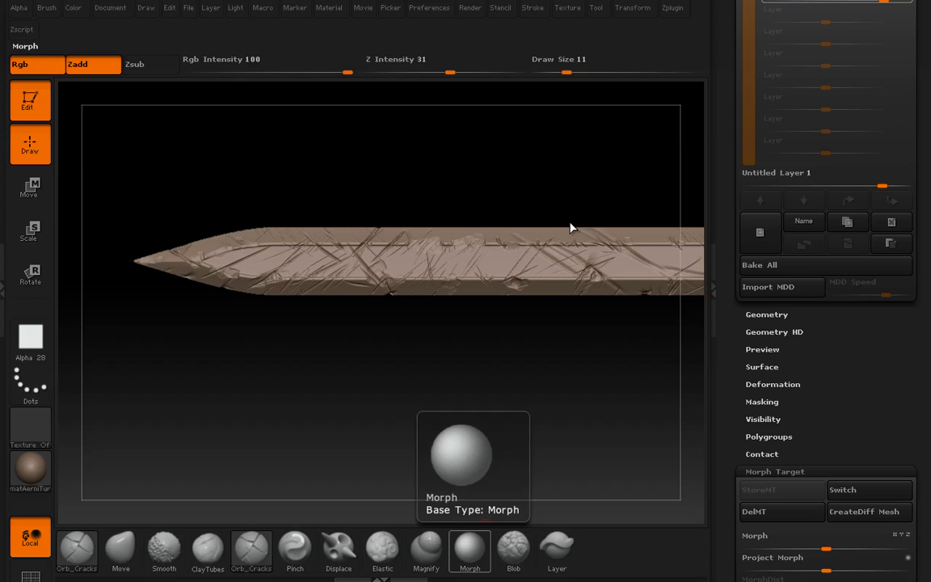
left_click(713, 333)
left_click_drag(633, 342, 179, 355, "alt")
left_click_drag(380, 340, 699, 407, "alt")
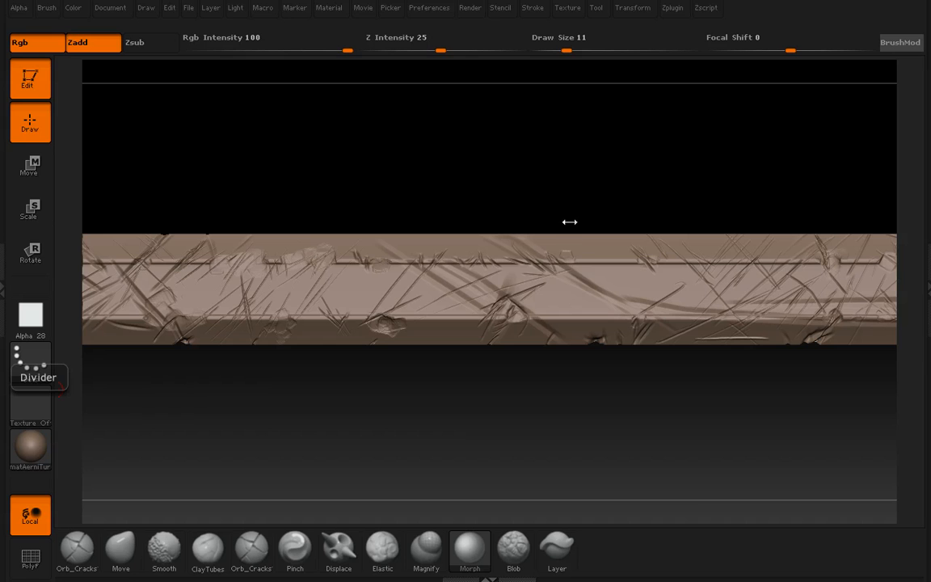
Toggle the sculpt layer's visibility off and on to compare the clean blade with the damaged one
left_click_drag(570, 224, 569, 222)
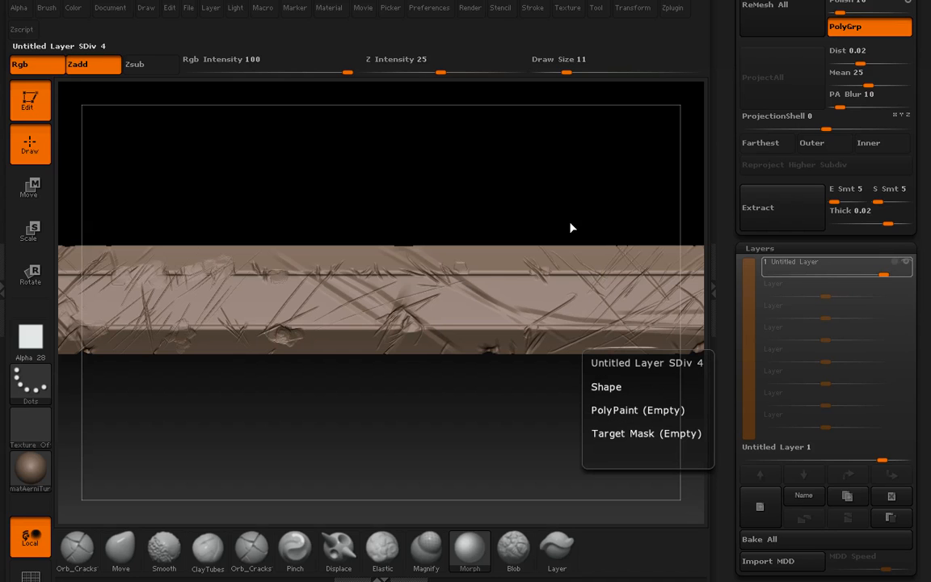
left_click(906, 262)
left_click_drag(570, 222, 570, 222, "alt")
left_click_drag(384, 151, 321, 158, "alt")
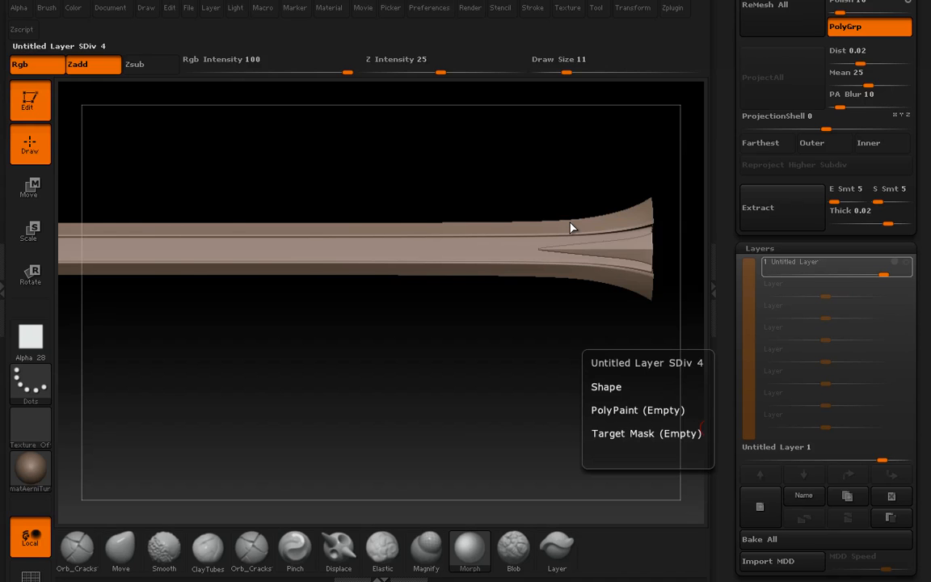
left_click(906, 262)
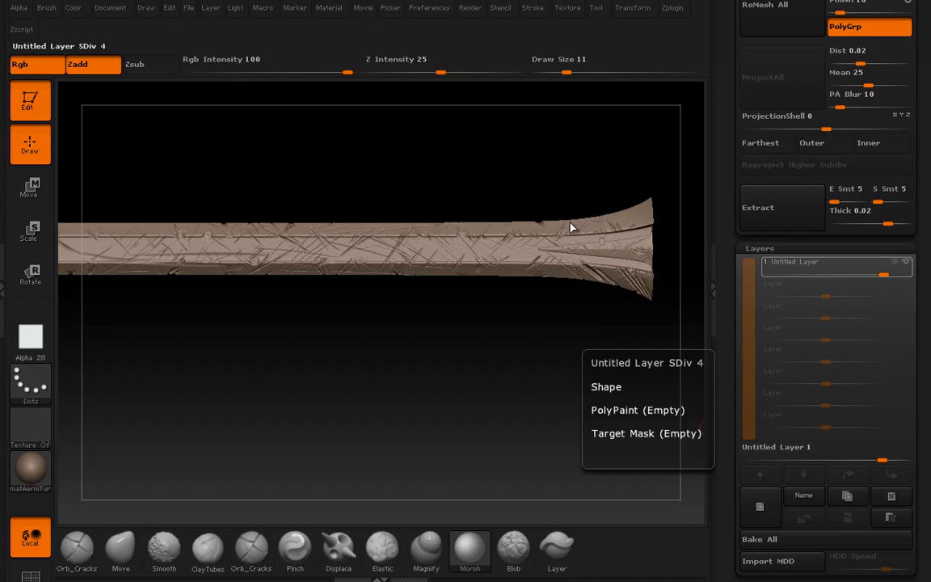
Load Alpha 08 into the Morph brush with the wide diagonal scratch in the middle of the blade enlarged
mouse_move(337, 303)
left_mouse_down("alt")
mouse_move(562, 355)
mouse_move(568, 435)
left_mouse_up("alt")
mouse_move(142, 230)
left_mouse_down("alt")
mouse_move(374, 193)
mouse_move(374, 250)
left_mouse_up("alt")
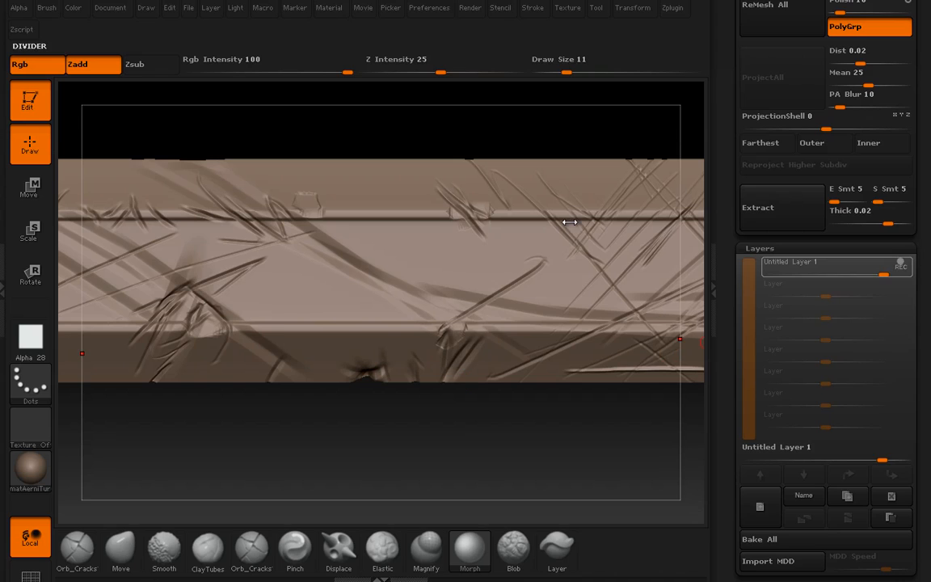
left_click(713, 338)
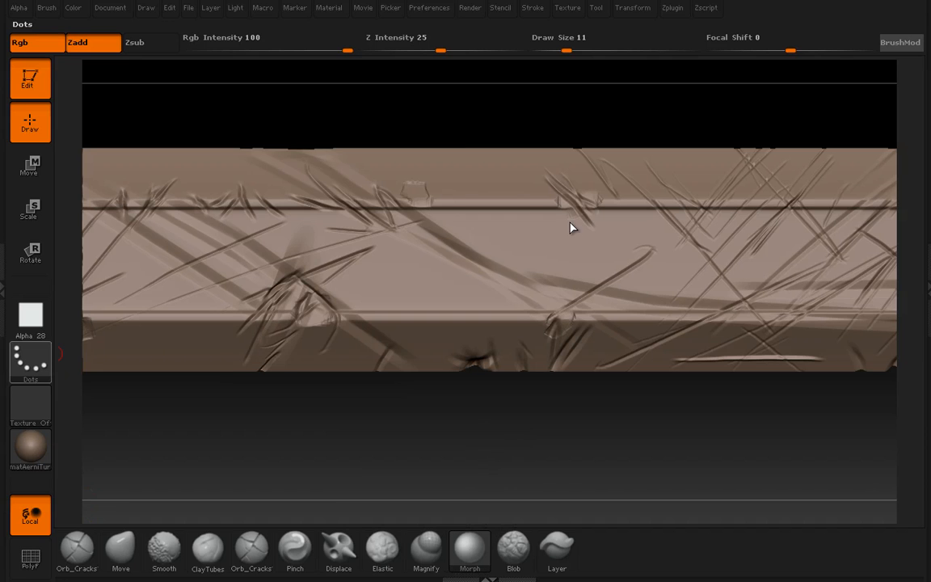
left_click(31, 316)
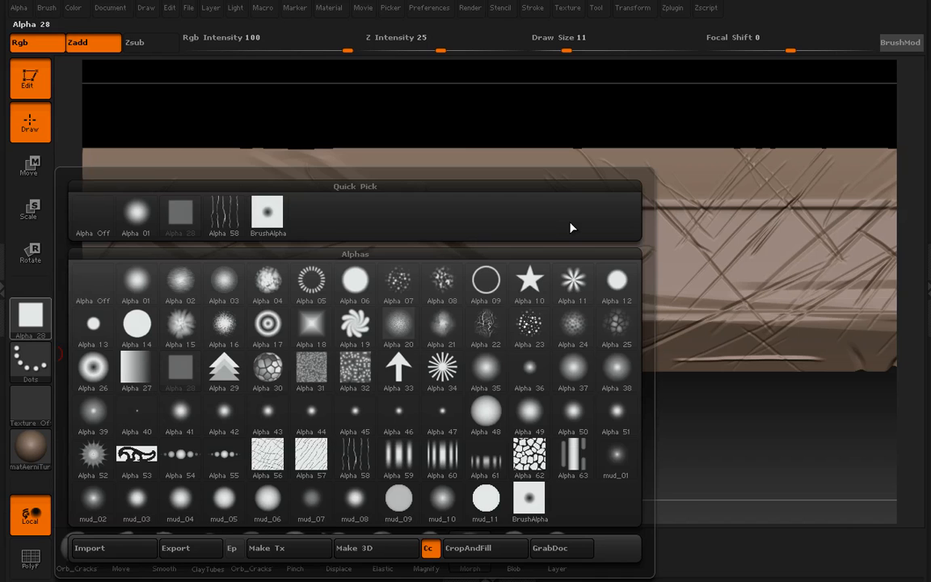
mouse_move(573, 328)
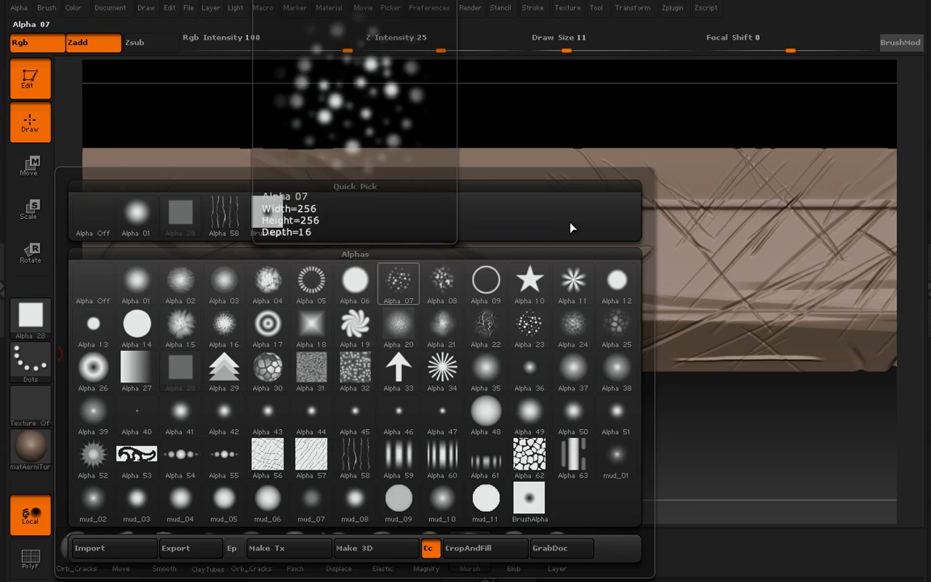
left_click(436, 279)
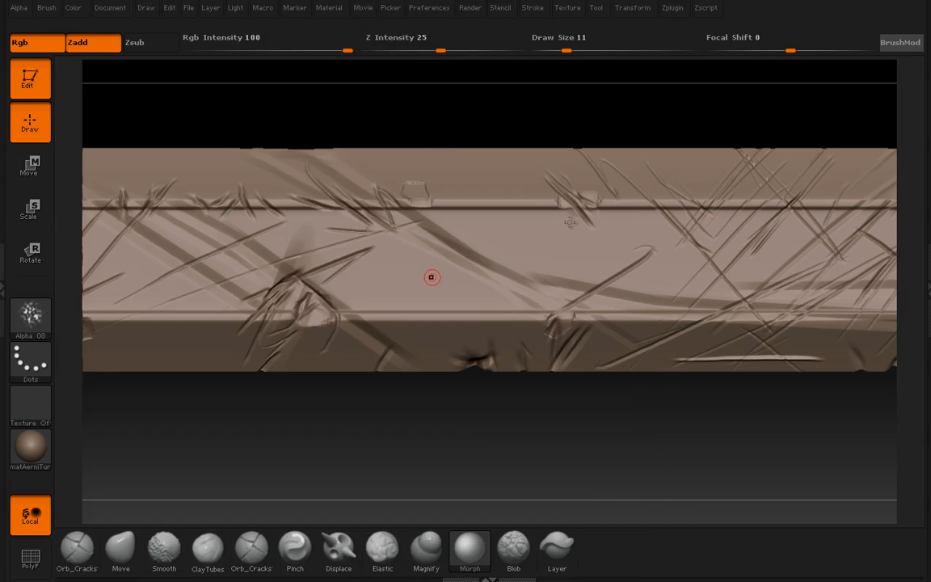
Set the stroke type to Spray and brush along the wide diagonal scratch at draw size 31 to break it up
left_click(30, 361)
left_click(3, 288)
left_click(218, 287)
left_click(30, 362)
left_click(463, 388)
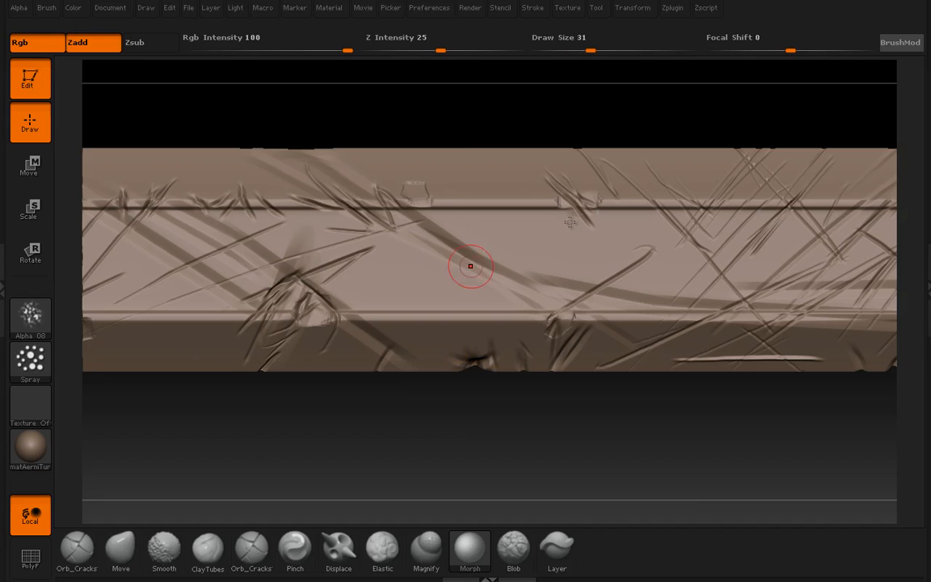
left_click_drag(390, 226, 509, 277)
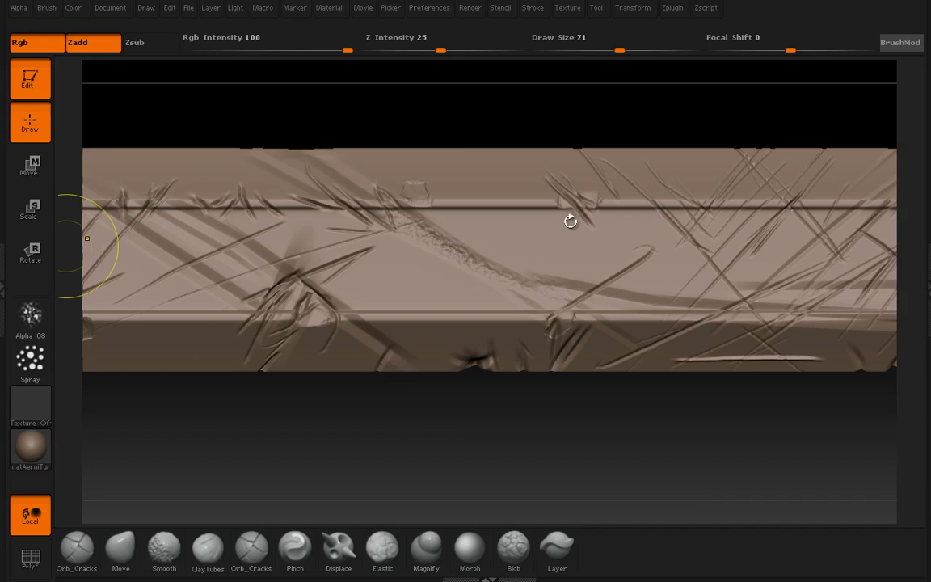
Turn the brush alpha off, lower the draw size to 41 and fade the wide diagonal scratch with Morph
left_click(30, 362)
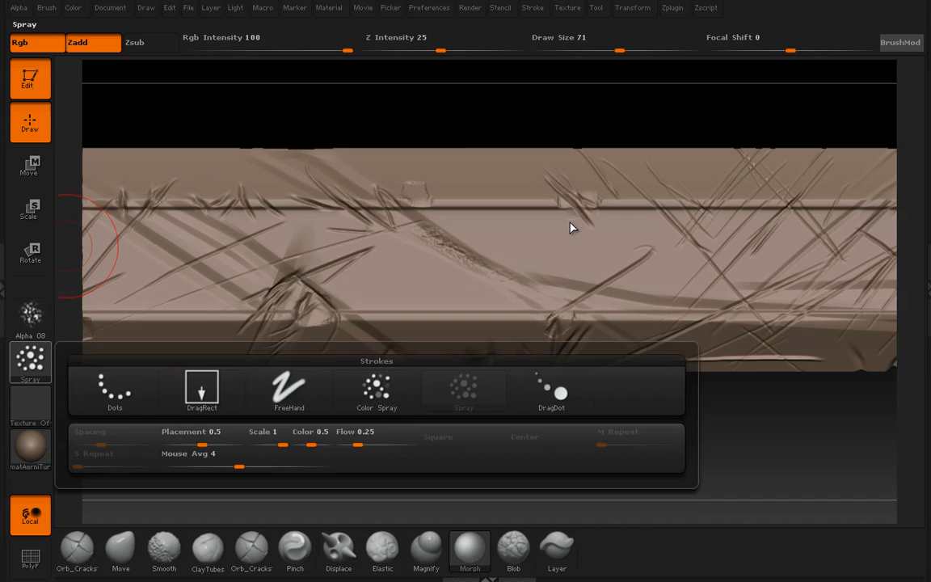
left_click(30, 316)
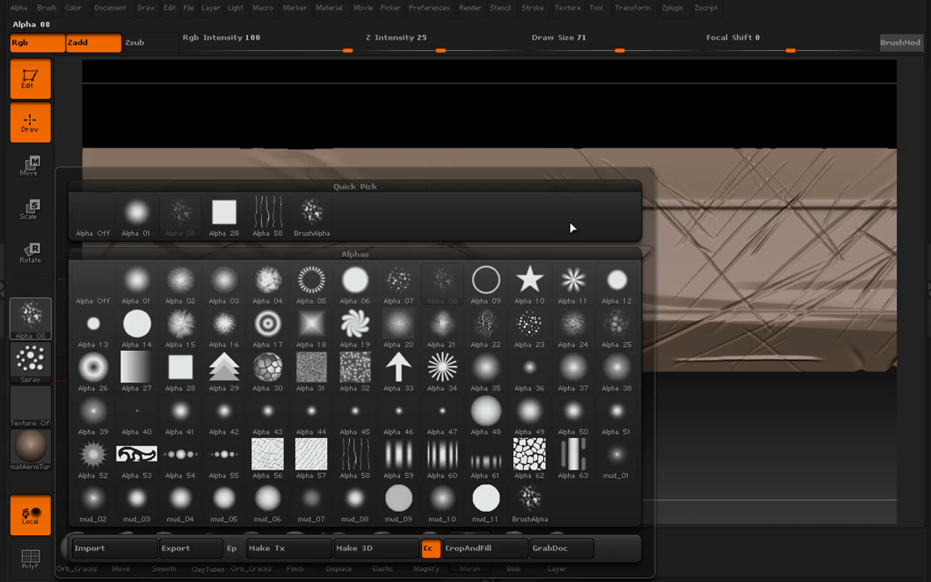
left_click(92, 283)
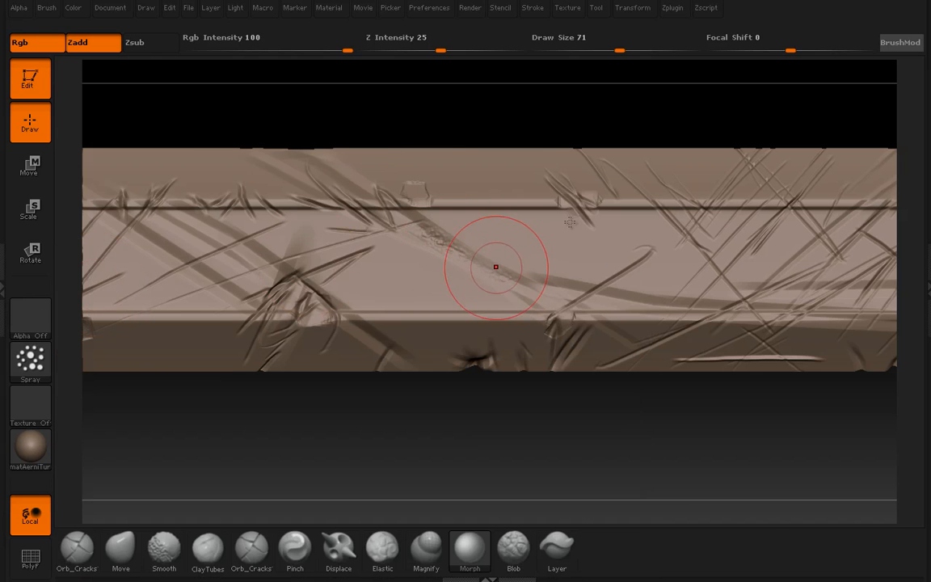
key("[")
key("[")
key("[")
mouse_move(446, 247)
left_mouse_down()
mouse_move(397, 220)
mouse_move(494, 280)
mouse_move(575, 288)
left_mouse_up()
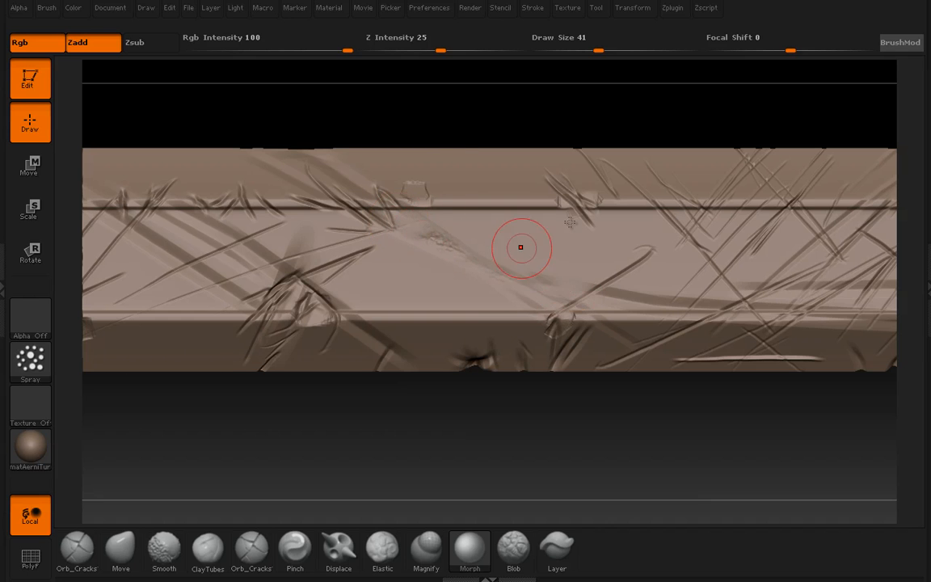
Fade the middle of the diagonal scratch further with Morph, working with smaller draw sizes down to 21
right_click_drag(570, 222, 570, 223)
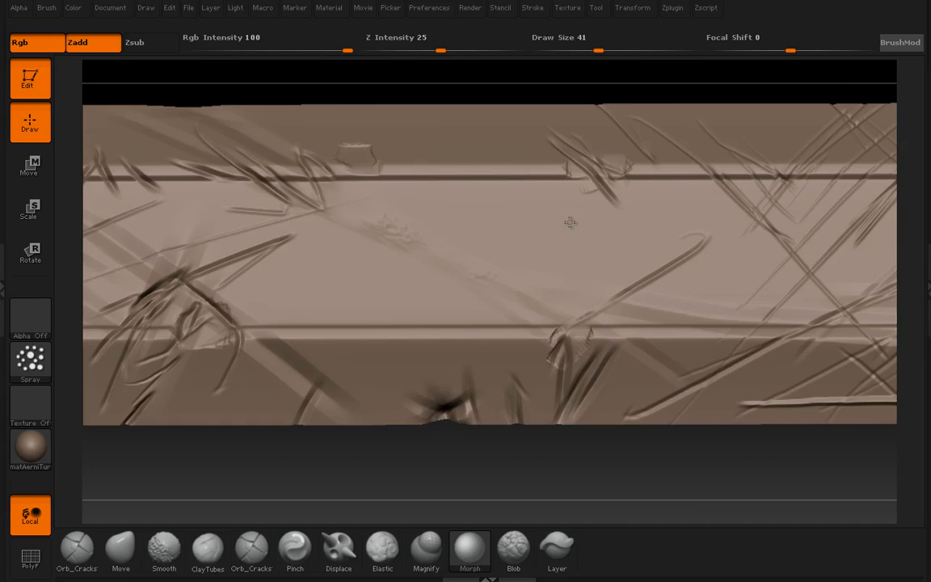
left_click_drag(390, 90, 389, 101)
left_click_drag(432, 262, 390, 232)
key("[")
key("[")
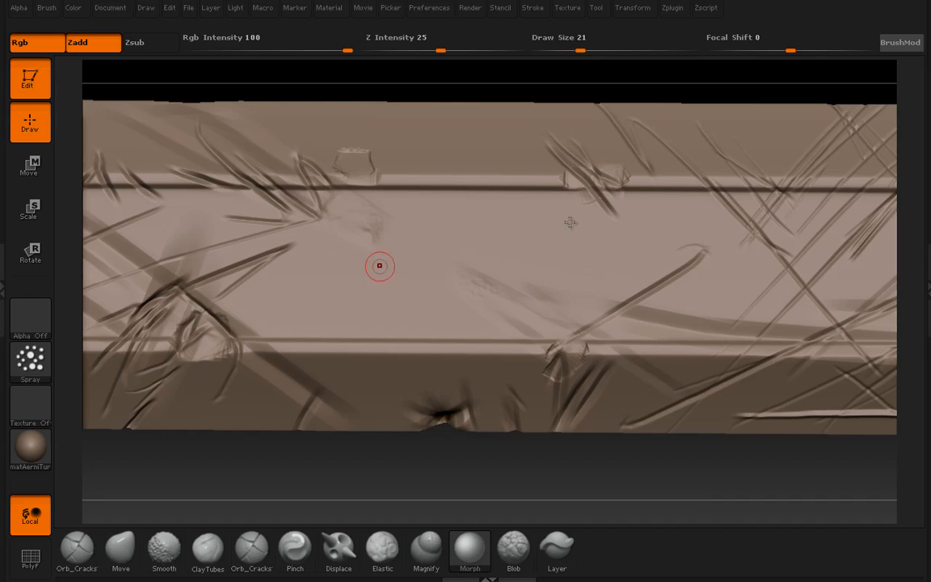
key("]")
left_click_drag(560, 279, 566, 333)
Vary the Morph brush size and partially erase the remaining wide scratches across the center panel and lower bevel
key("[")
key("[")
left_click_drag(629, 473, 615, 441)
key("]")
key("]")
mouse_move(613, 376)
left_mouse_down()
mouse_move(575, 432)
mouse_move(608, 369)
mouse_move(600, 394)
left_mouse_up()
mouse_move(283, 357)
left_mouse_down()
mouse_move(317, 399)
mouse_move(320, 389)
mouse_move(275, 352)
mouse_move(242, 362)
mouse_move(300, 399)
left_mouse_up()
mouse_move(301, 149)
left_mouse_down("alt")
mouse_move(208, 112)
mouse_move(424, 84)
left_mouse_up("alt")
left_click_drag(361, 138, 328, 194)
Undo the deep stroke on the dark diagonal groove towards the tip and break up the groove's edges at draw size 31
mouse_move(279, 85)
left_mouse_down("alt")
mouse_move(203, 97)
mouse_move(182, 198)
mouse_move(242, 241)
mouse_move(97, 150)
left_mouse_up("alt")
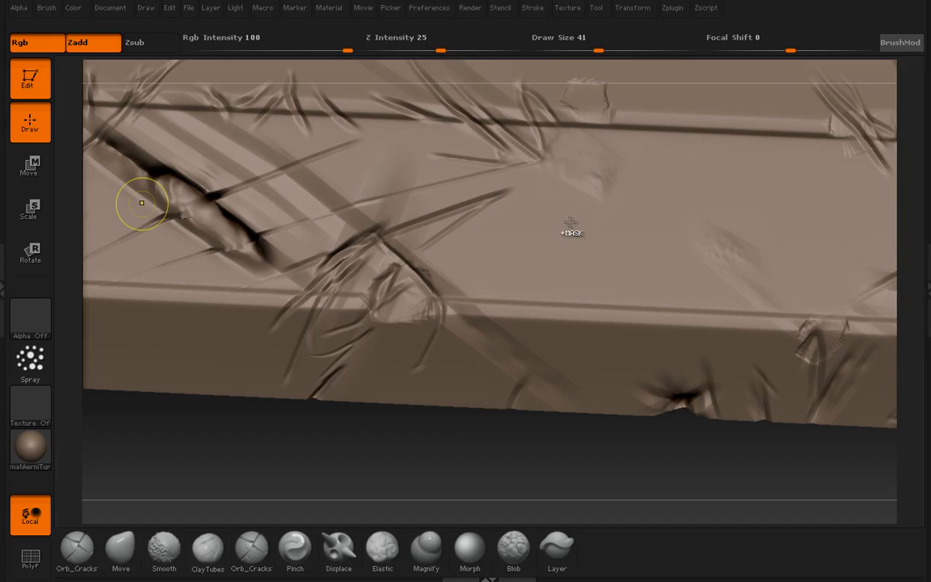
key("ctrl+z")
left_click_drag(186, 441, 356, 503, "alt")
key("bracketleft")
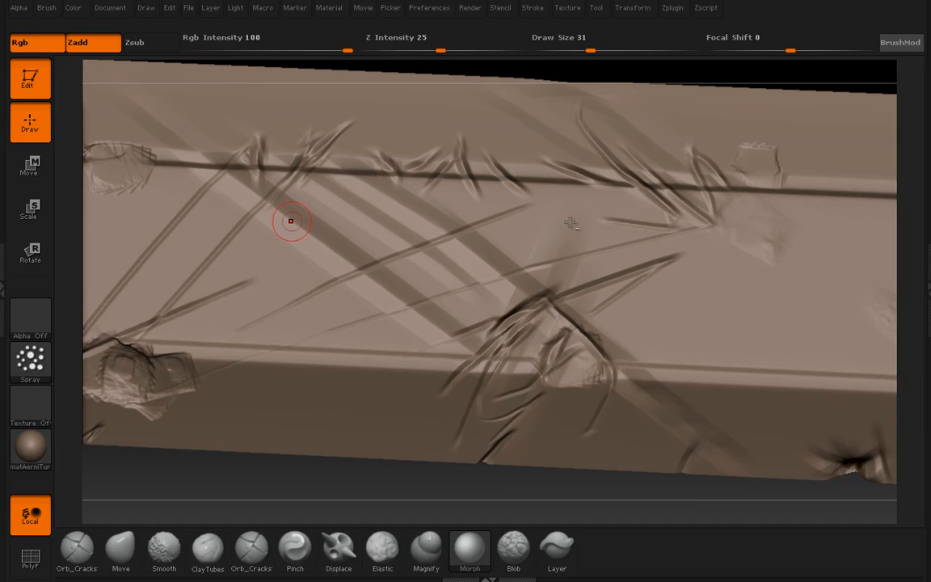
left_click_drag(271, 199, 301, 215)
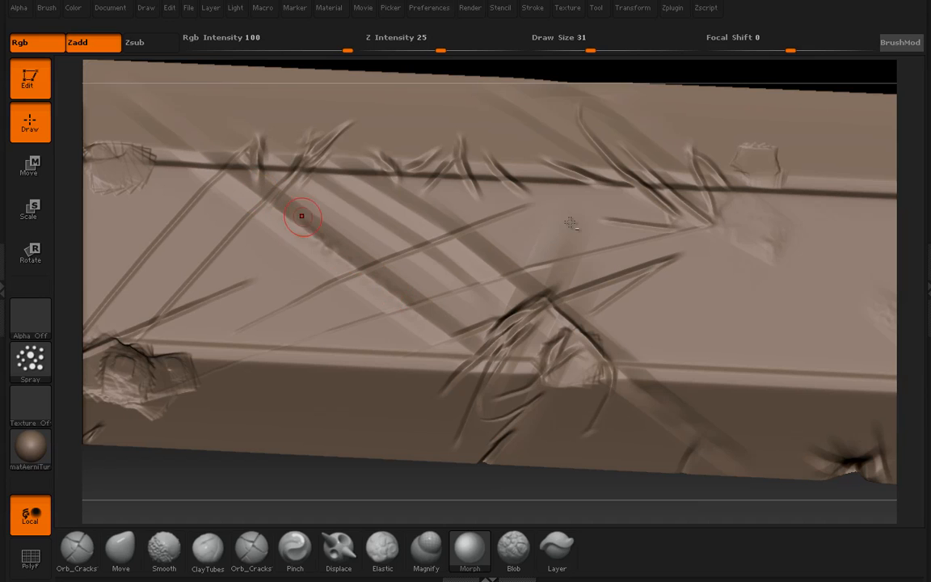
left_click_drag(403, 284, 461, 339)
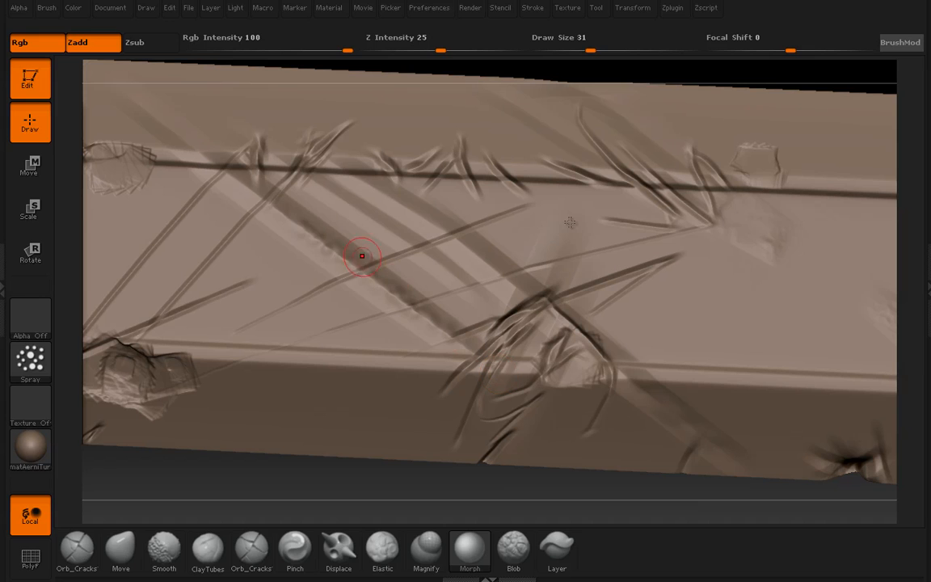
key("ctrl")
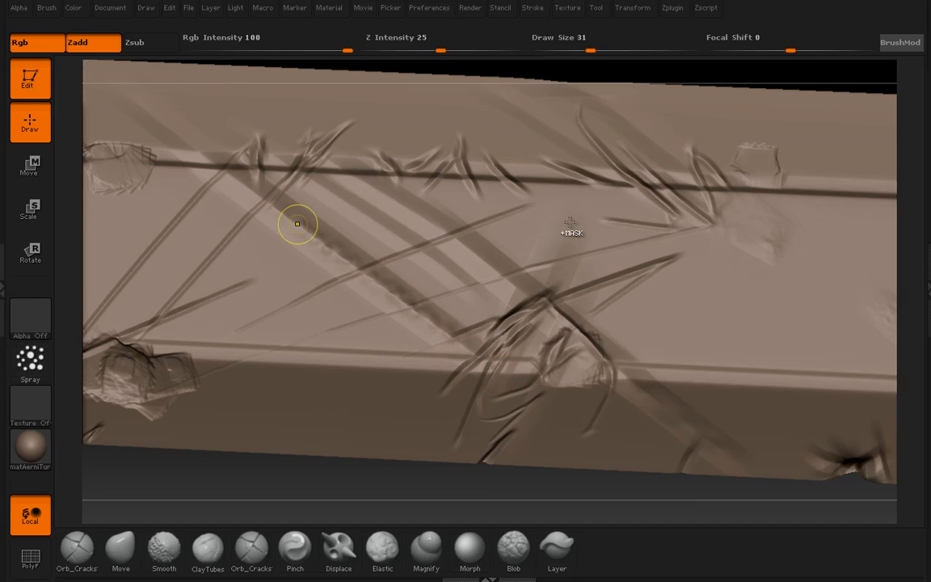
Erase the long diagonal groove across the center panel with Morph at draw size 51 and assign Alpha 28 to the brush
mouse_move(427, 321)
left_mouse_down()
mouse_move(335, 243)
mouse_move(310, 233)
mouse_move(289, 199)
left_mouse_up()
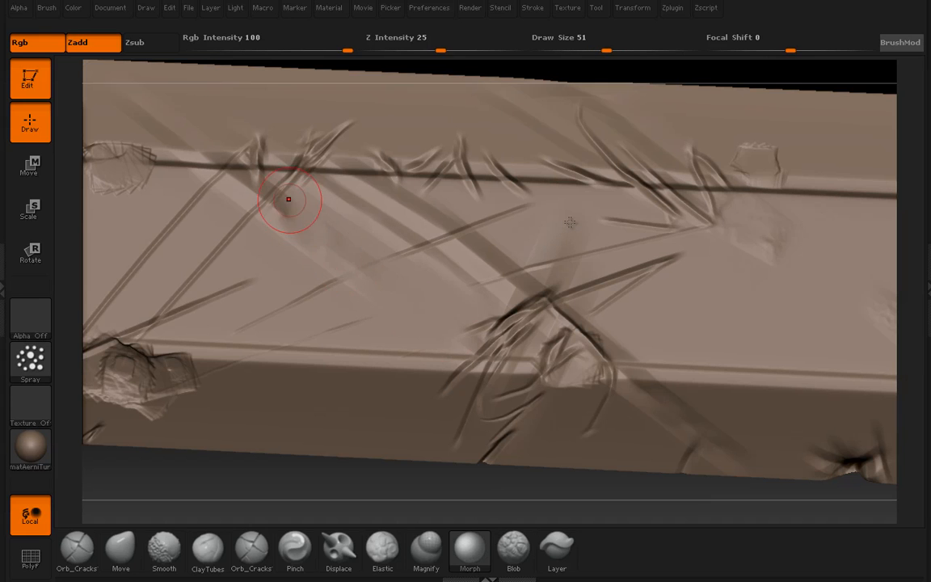
key("space")
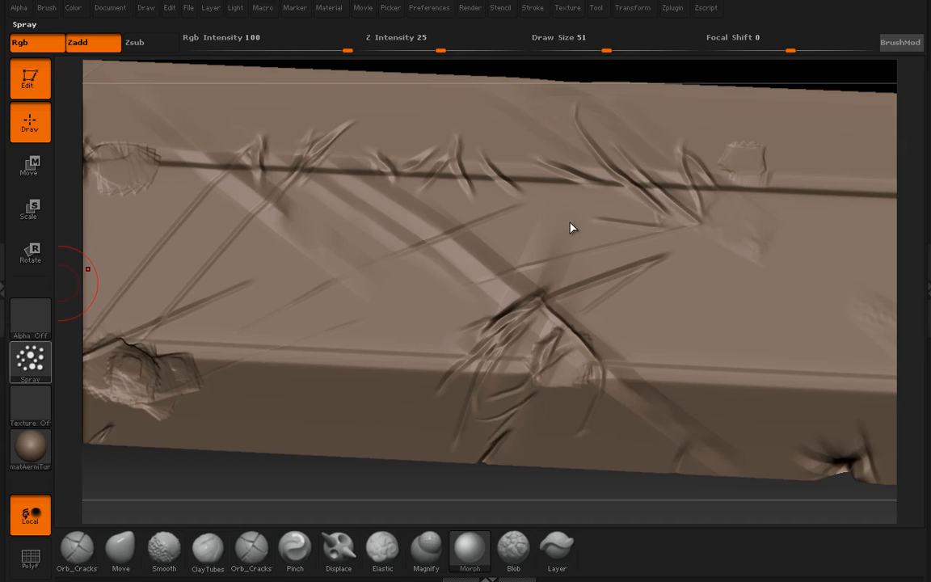
left_click(30, 361)
left_click(30, 361)
left_click(29, 362)
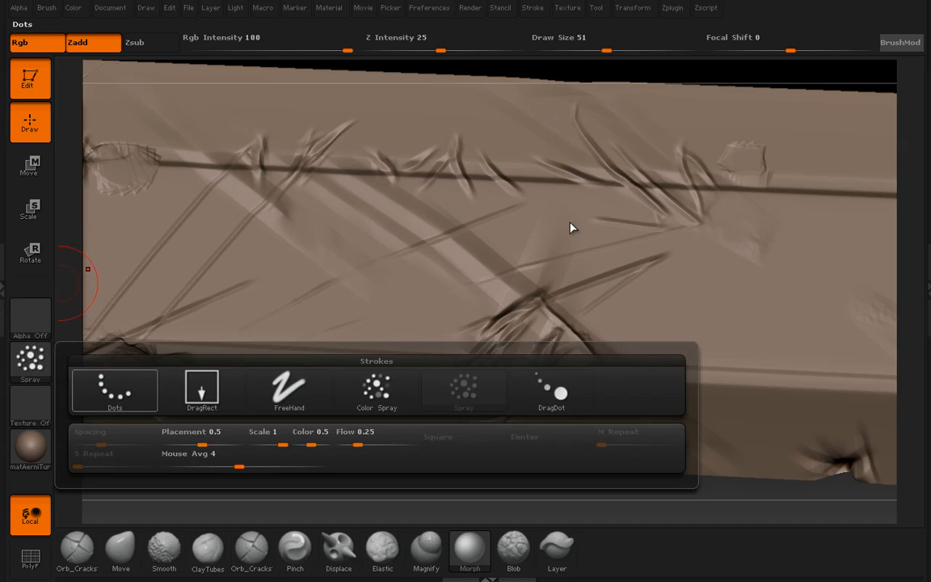
left_click(30, 318)
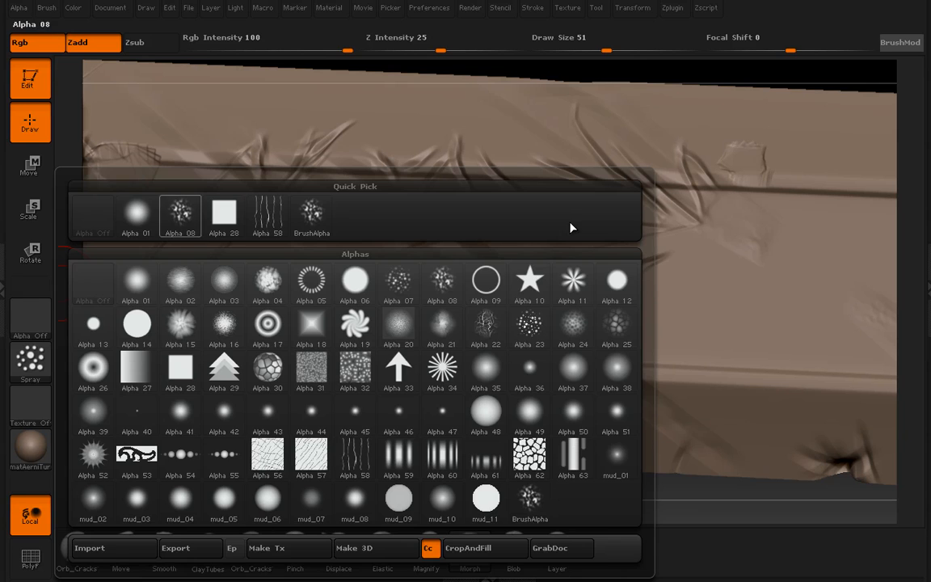
left_click(224, 212)
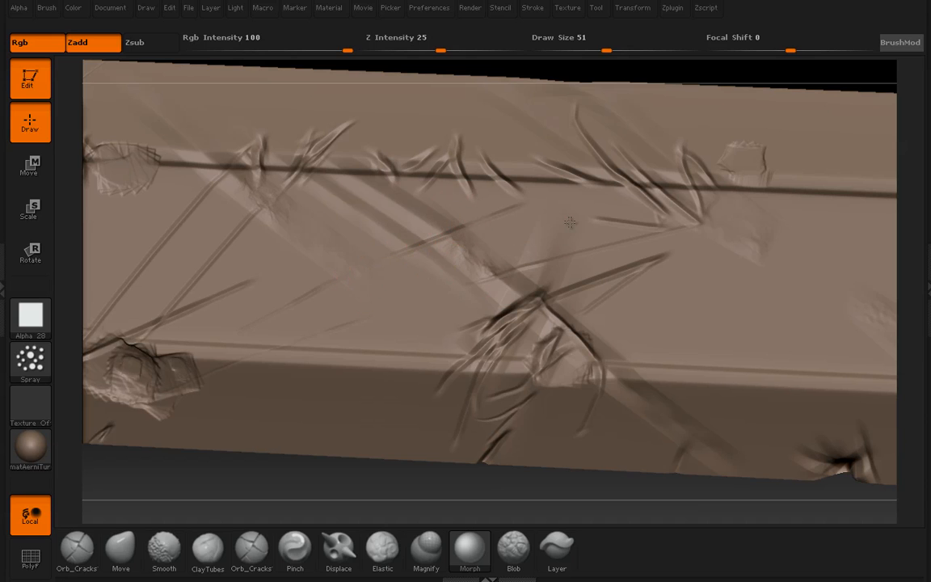
Lower the draw size to 31 and break up the remaining wide diagonal scratch leading to the lower ridge's chip with Morph
key("bracketleft")
key("bracketleft")
left_click_drag(443, 229, 558, 318)
left_click_drag(478, 270, 519, 300)
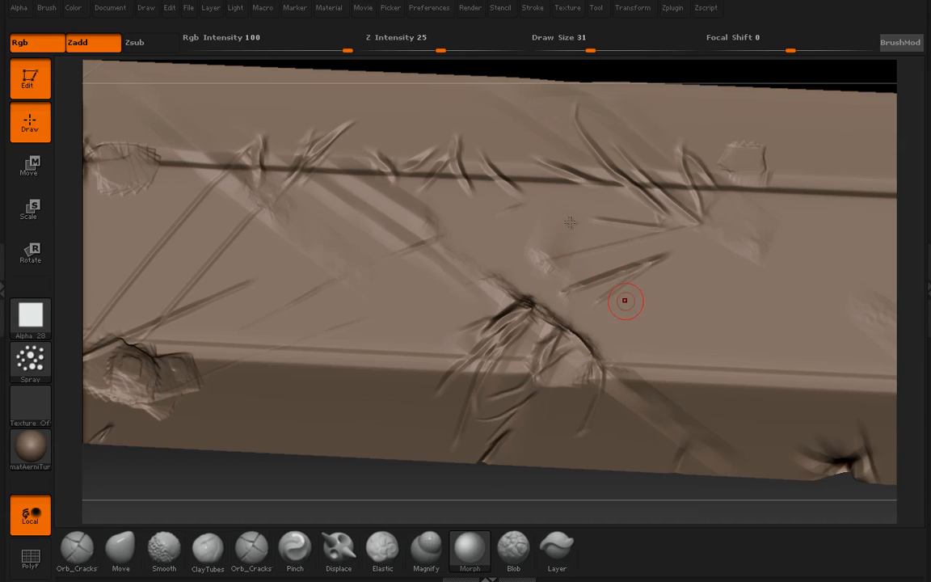
Check the whole blade and change the Morph brush's stroke to Dots
key("bracketright")
key("bracketright")
key("bracketright")
right_click_drag(570, 222, 487, 182, "ctrl")
right_click_drag(566, 154, 367, 102)
right_click_drag(503, 338, 509, 298)
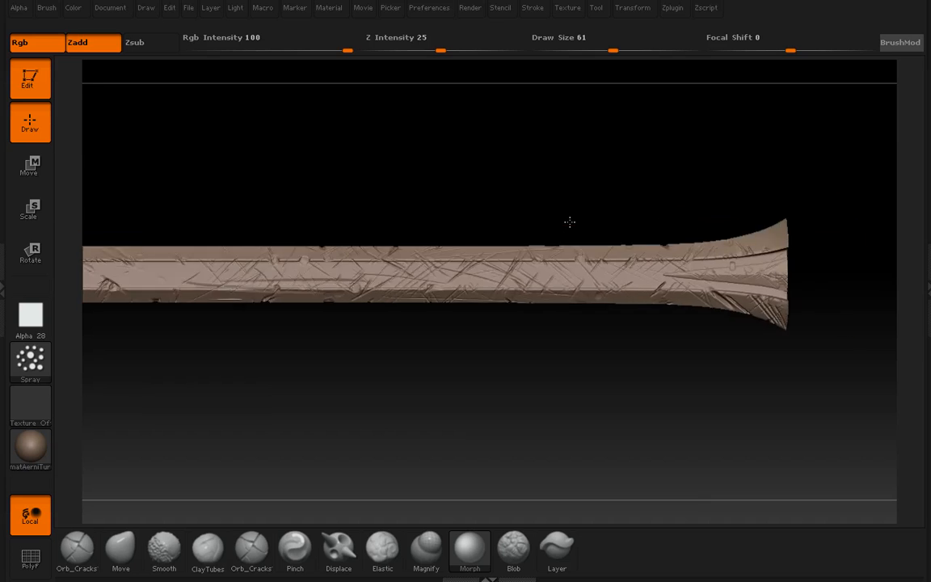
right_click_drag(495, 238, 375, 240, "alt")
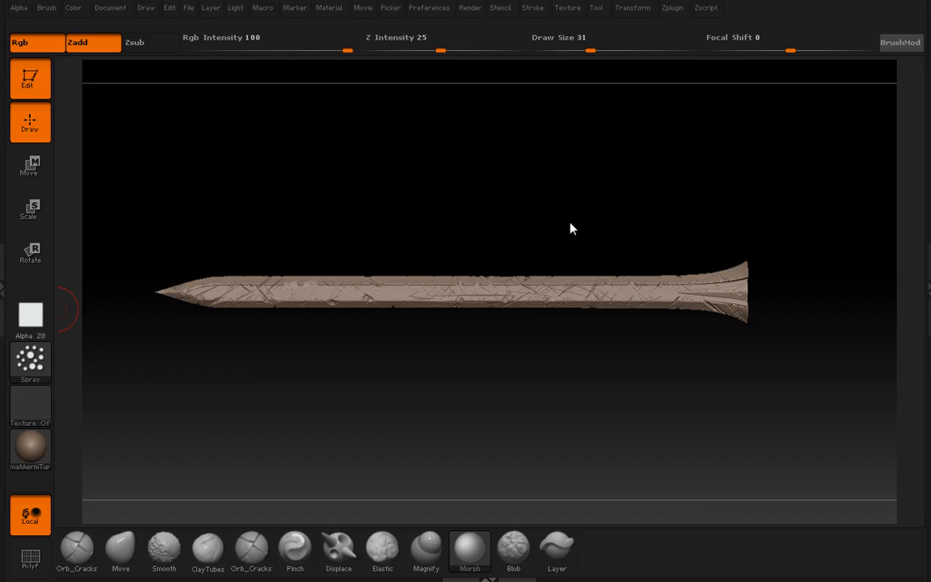
left_click(30, 360)
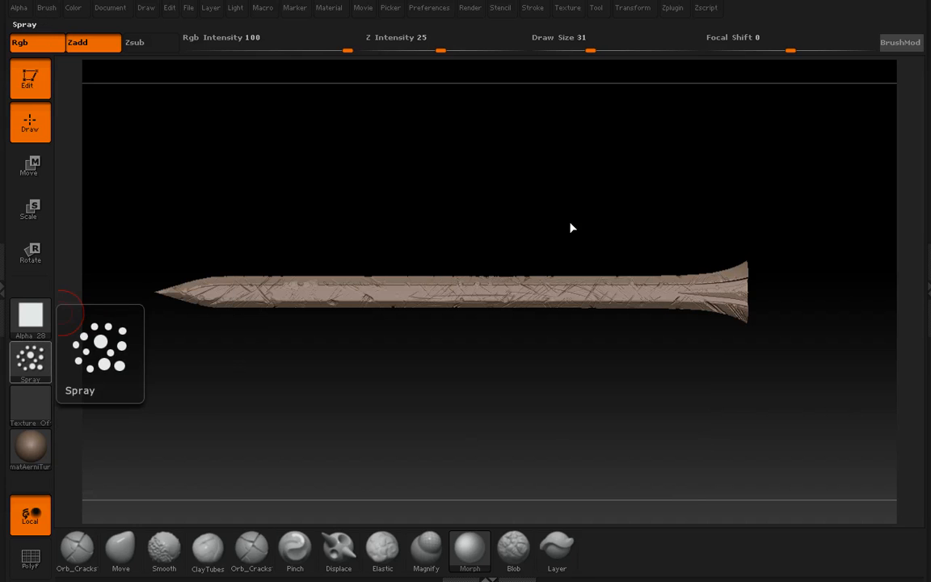
left_click(30, 360)
left_click(289, 389)
left_click(114, 390)
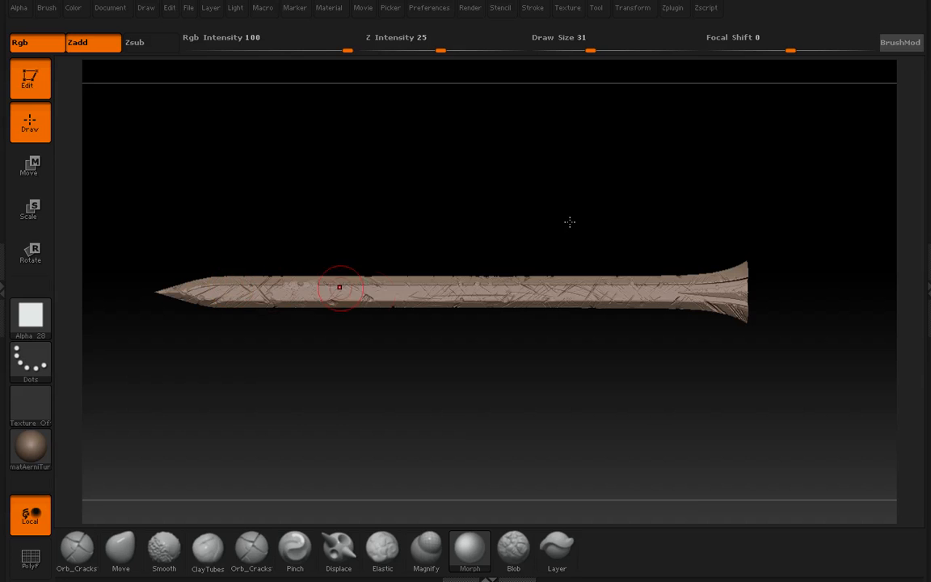
Set the draw size to 31 and clean the bevel above the chips on the mid-blade upper ridge with Morph
left_click_drag(570, 222, 570, 221, "alt")
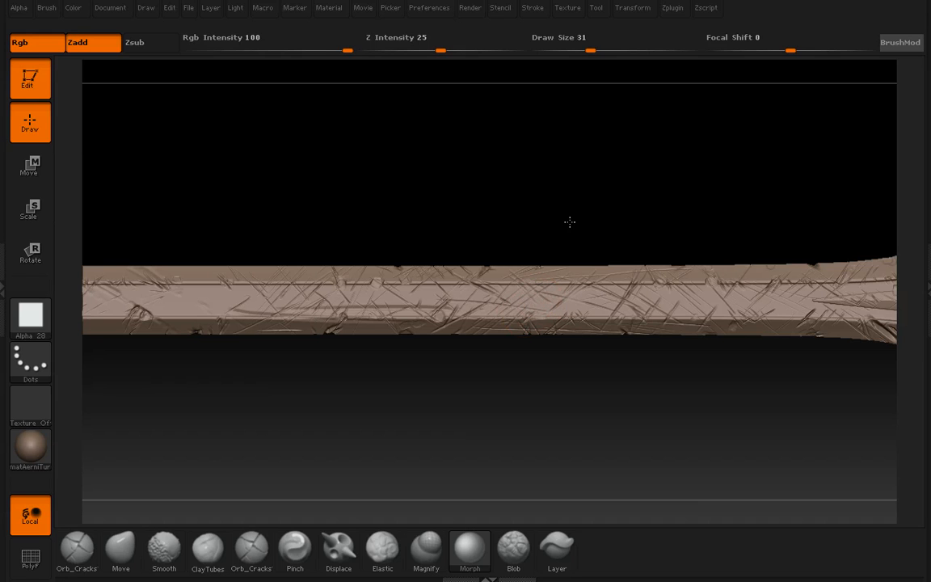
left_click_drag(559, 308, 491, 358, "alt")
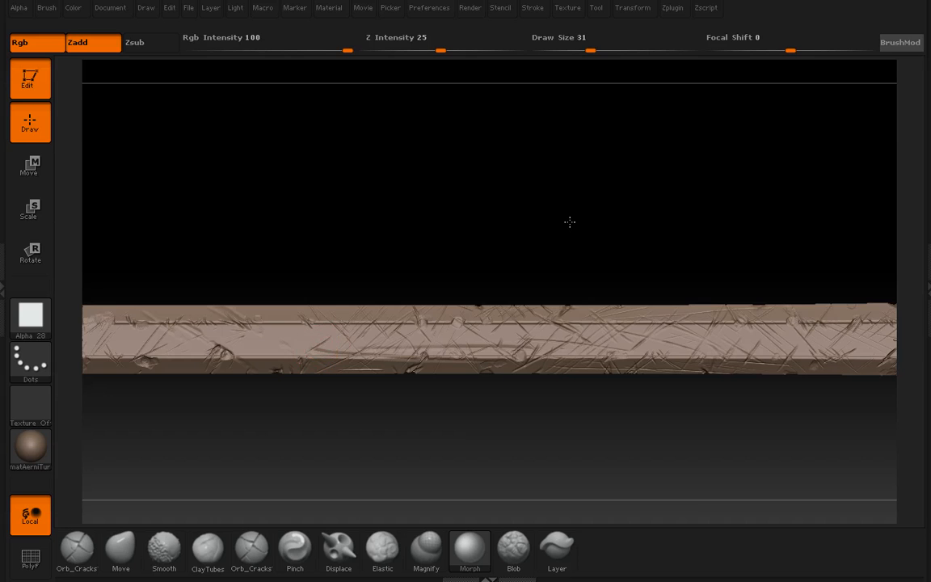
left_click_drag(524, 224, 584, 271)
key("bracketleft")
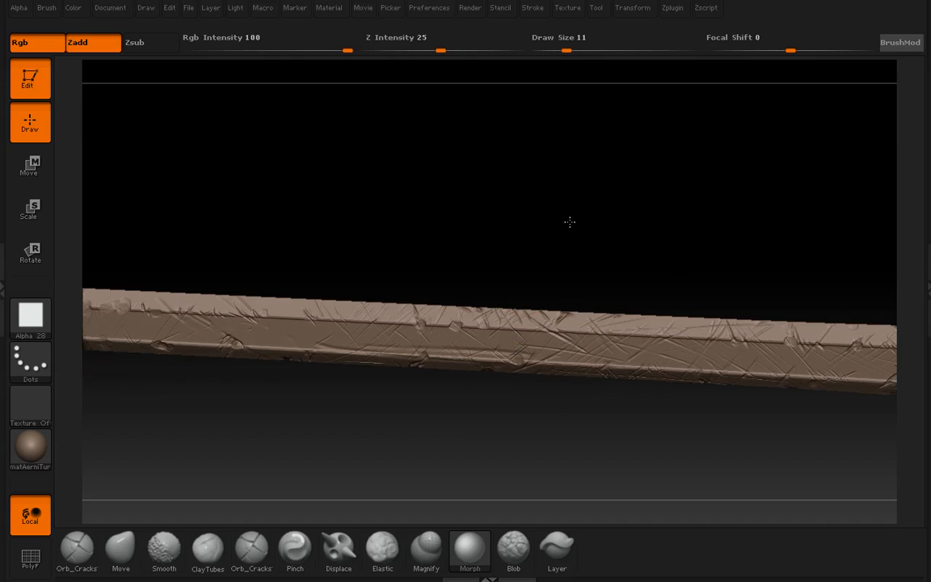
scroll(570, 222, "up", 5)
key("bracketright")
key("bracketright")
key("bracketright")
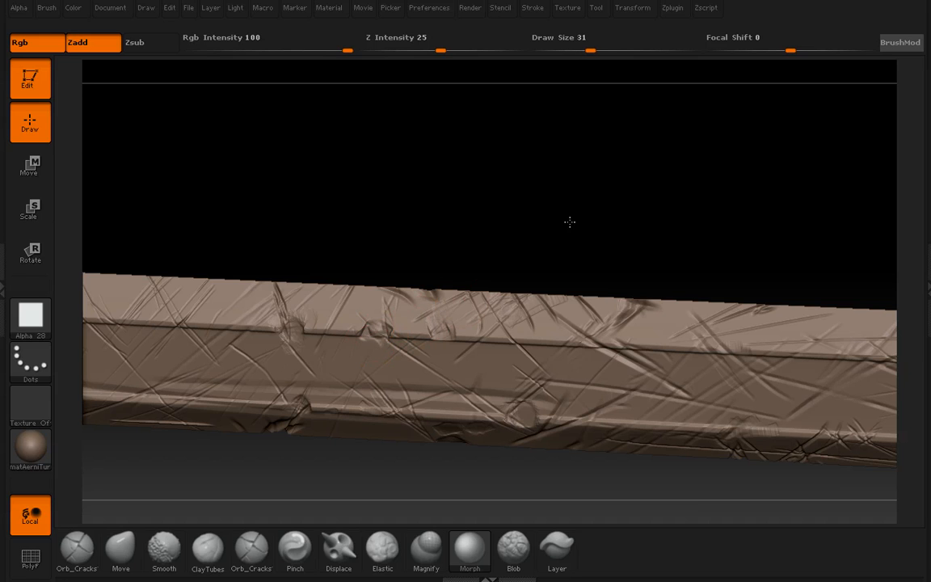
left_click_drag(378, 314, 298, 313)
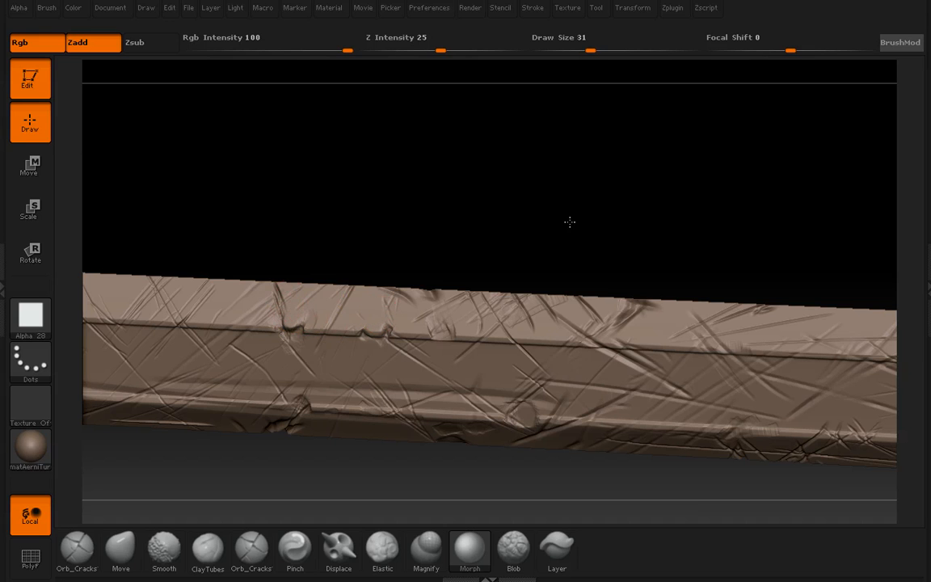
Refine the row of chips on the upper ridge with Morph, ending at draw size 41
left_click_drag(318, 225, 312, 279)
mouse_move(471, 240)
left_mouse_down()
mouse_move(482, 237)
mouse_move(459, 222)
left_mouse_up()
key("bracketright")
key("bracketright")
left_click_drag(570, 222, 563, 223)
key("bracketleft")
key("bracketleft")
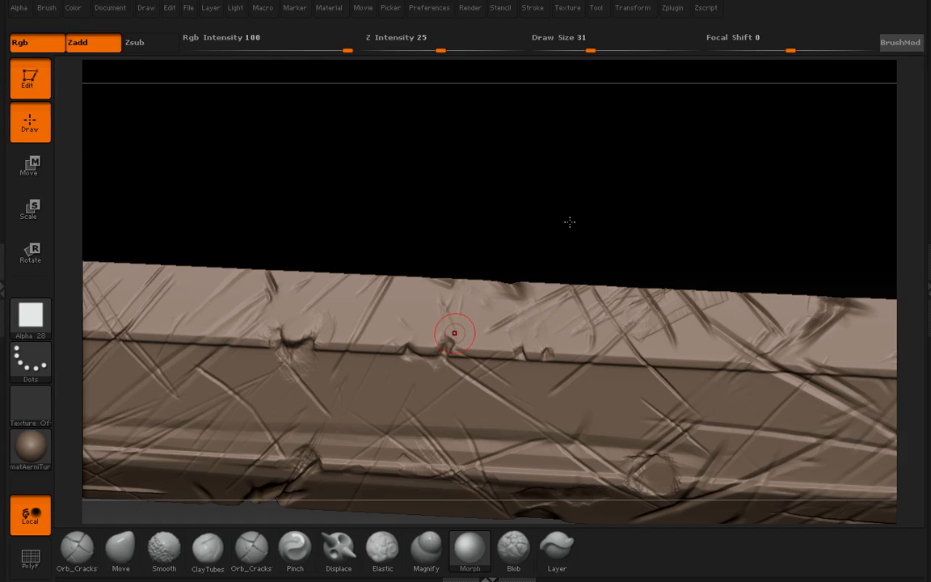
key("bracketright")
left_click_drag(570, 221, 570, 222)
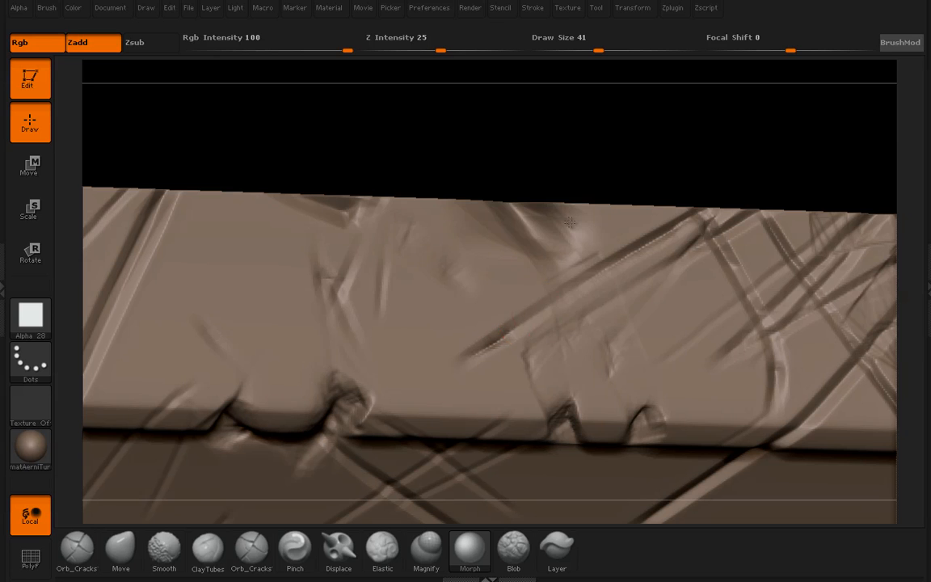
Fade the scratches around the ridge chips on the upper bevel with Morph at draw size 41
mouse_move(628, 192)
left_mouse_down("alt")
mouse_move(628, 130)
mouse_move(653, 165)
mouse_move(673, 168)
left_mouse_up("alt")
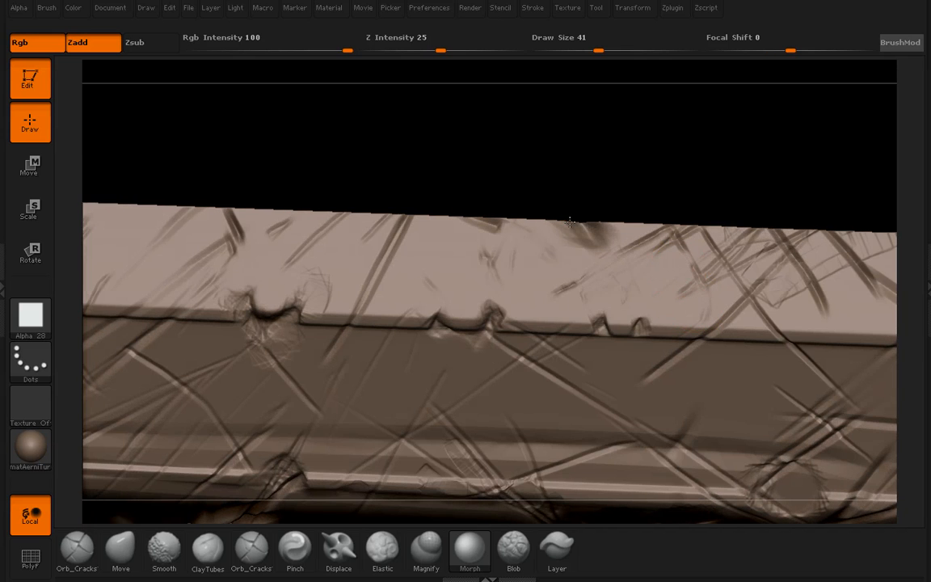
left_click_drag(590, 190, 588, 135, "alt")
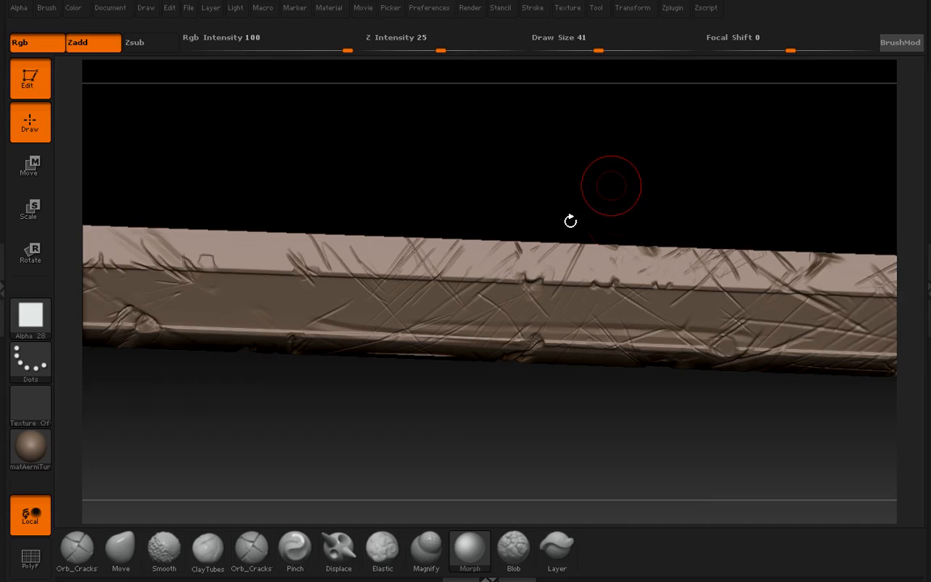
left_click_drag(591, 207, 571, 210)
left_click_drag(588, 168, 571, 223, "alt")
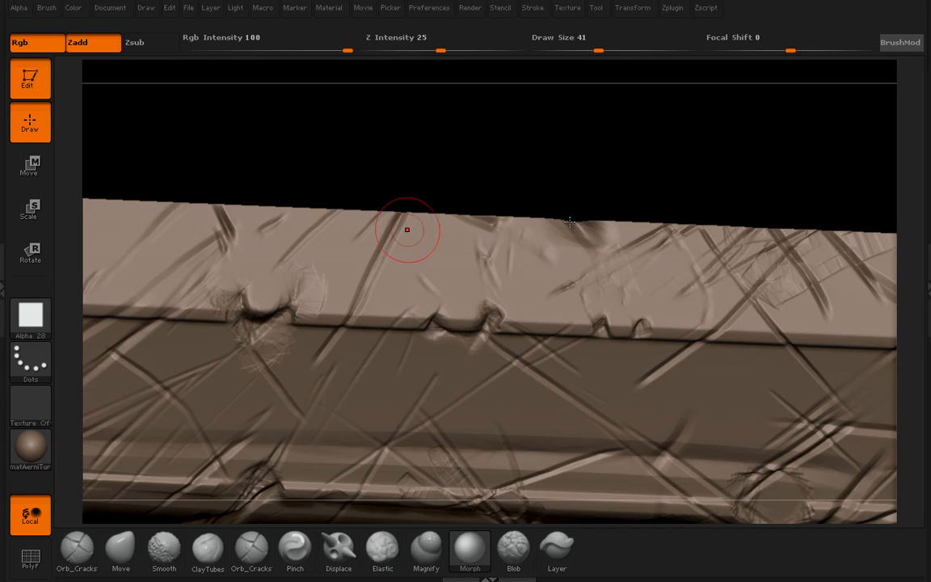
left_click_drag(570, 222, 570, 263, "alt")
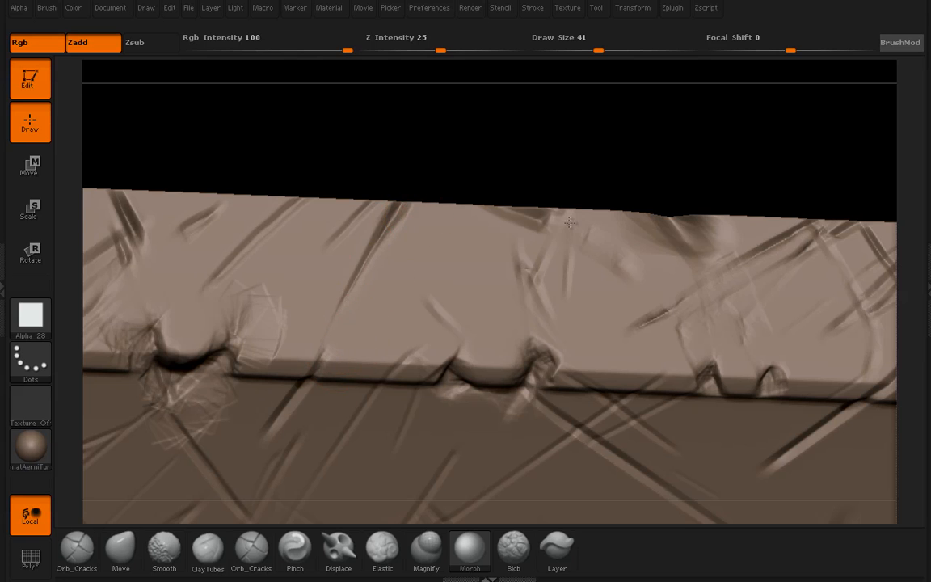
left_click_drag(330, 153, 471, 197, "alt")
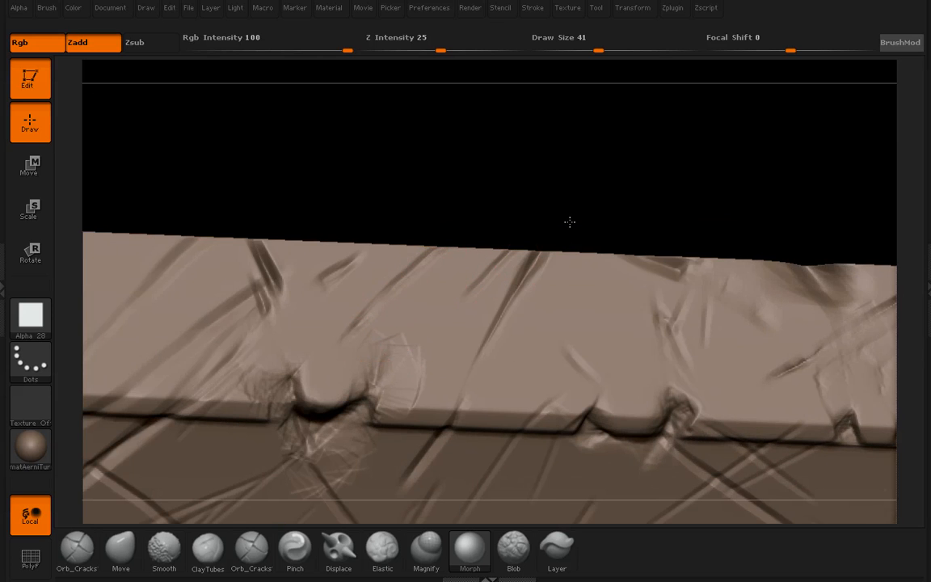
mouse_move(570, 222)
left_mouse_down()
mouse_move(599, 222)
mouse_move(355, 354)
left_mouse_up()
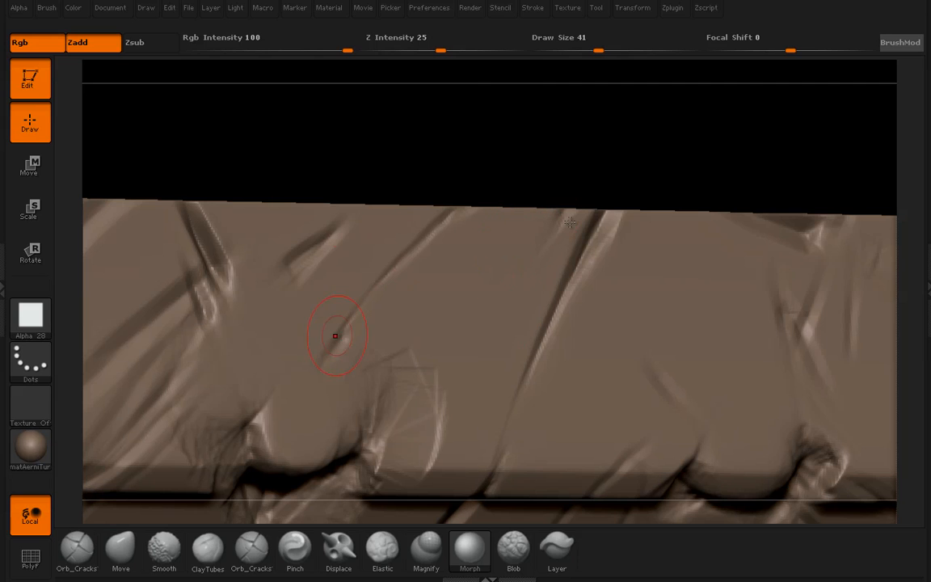
Smooth the rough scratch patch in the center panel directly below the deepest upper-ridge chip with Morph
mouse_move(307, 203)
left_mouse_down("alt")
mouse_move(590, 182)
mouse_move(575, 130)
mouse_move(567, 296)
left_mouse_up("alt")
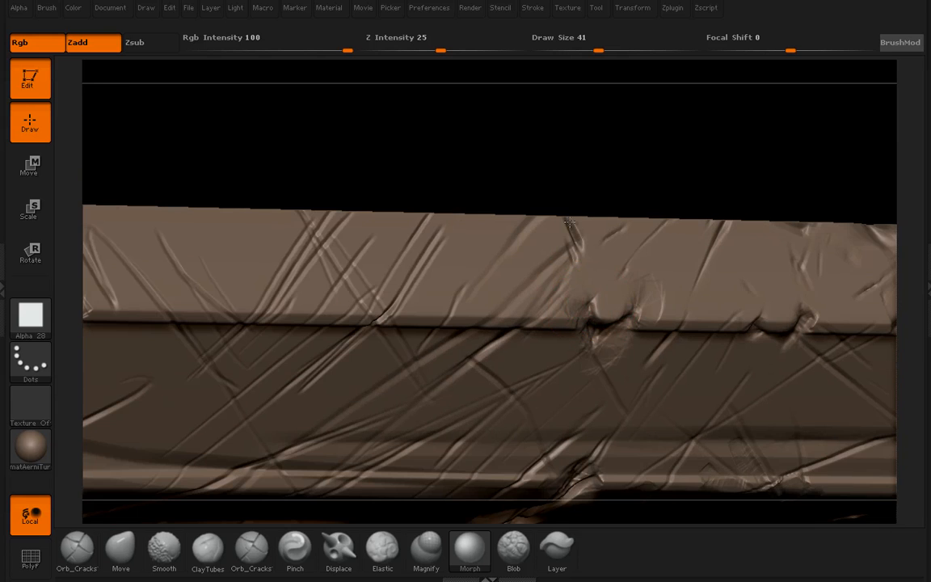
mouse_move(621, 200)
left_mouse_down()
mouse_move(620, 109)
mouse_move(631, 217)
left_mouse_up()
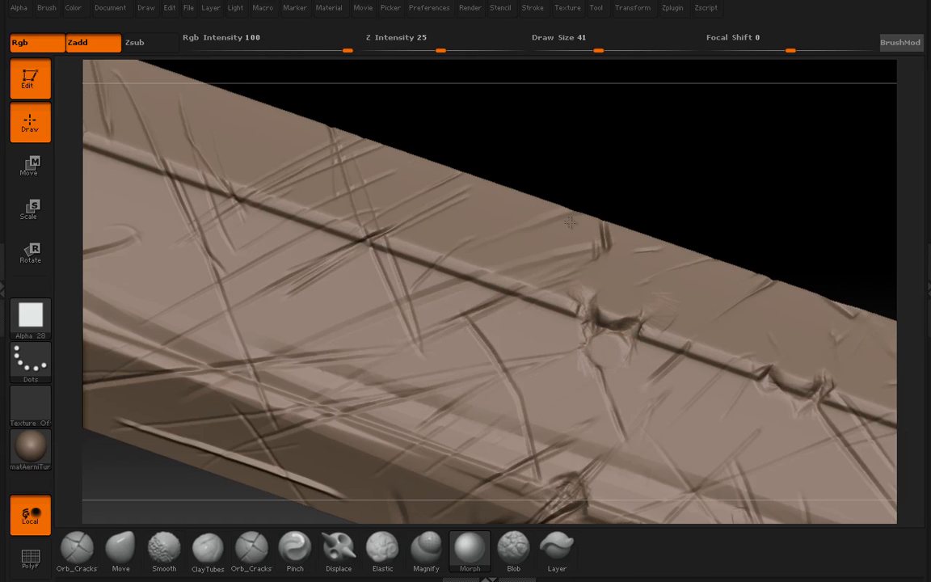
left_click_drag(608, 156, 606, 91, "alt")
left_click_drag(570, 222, 690, 202, "alt")
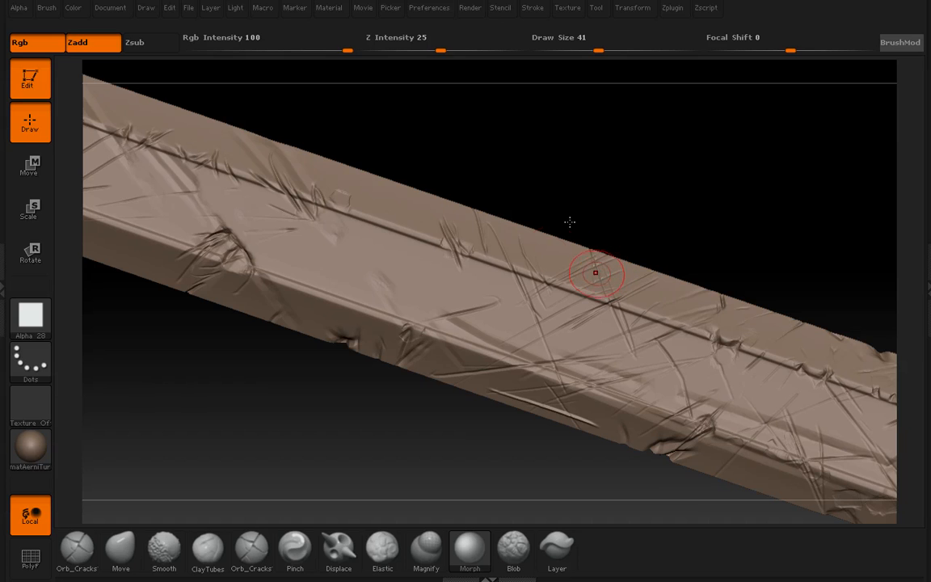
Work along the blade towards the tip and break up the wide diagonal grooves there with Morph at draw size 41
left_click_drag(256, 128, 420, 228, "alt")
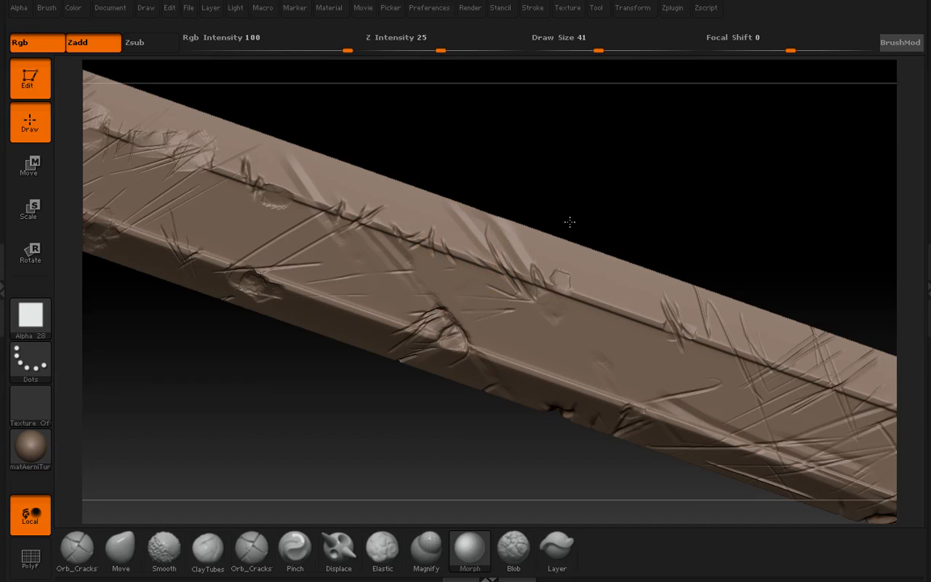
left_click_drag(570, 222, 573, 269, "alt")
mouse_move(431, 180)
left_mouse_down("alt")
mouse_move(515, 218)
mouse_move(545, 245)
left_mouse_up("alt")
mouse_move(316, 202)
left_mouse_down("alt")
mouse_move(435, 264)
mouse_move(427, 291)
left_mouse_up("alt")
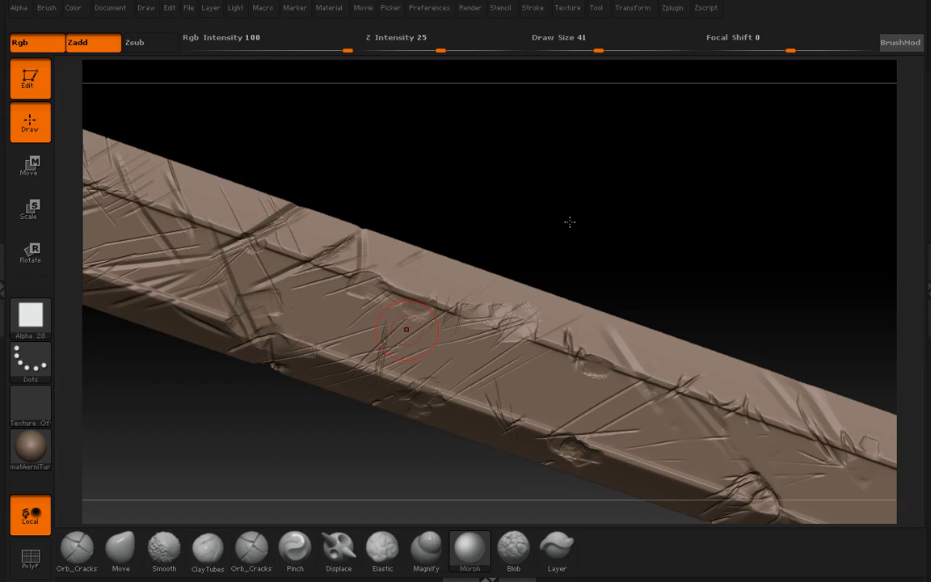
left_click_drag(570, 222, 513, 199)
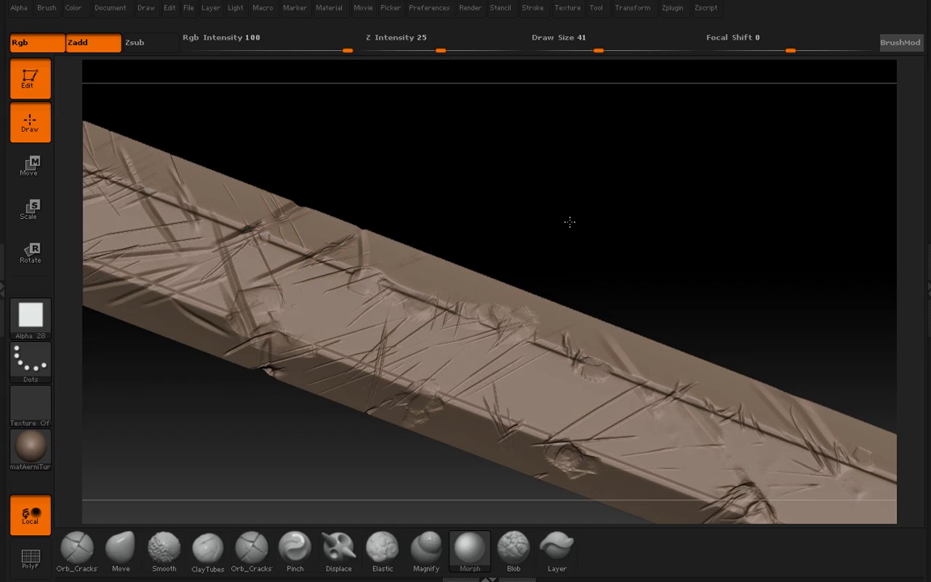
mouse_move(227, 172)
left_mouse_down()
mouse_move(250, 114)
mouse_move(444, 193)
mouse_move(385, 164)
mouse_move(438, 299)
left_mouse_up()
left_click_drag(185, 169, 331, 237, "alt")
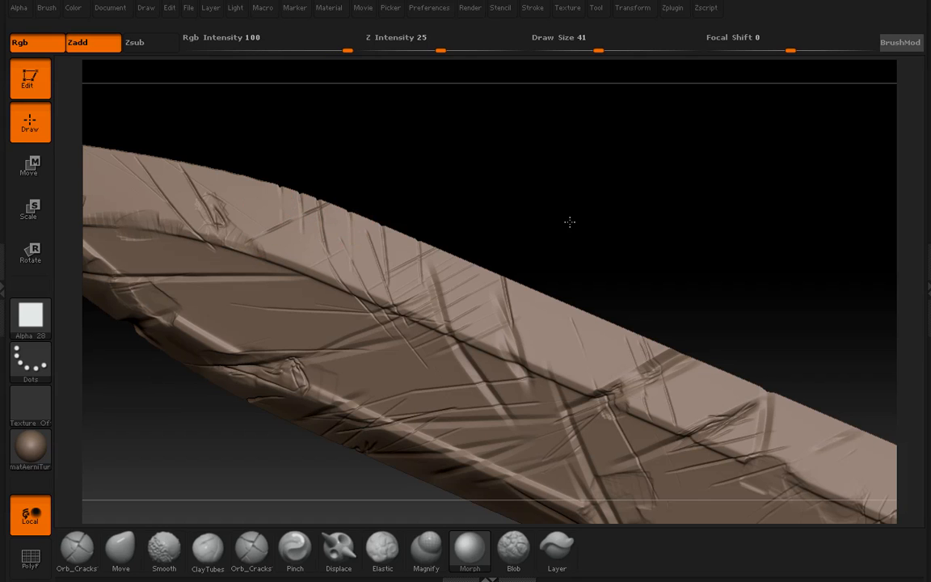
left_click_drag(276, 148, 320, 233)
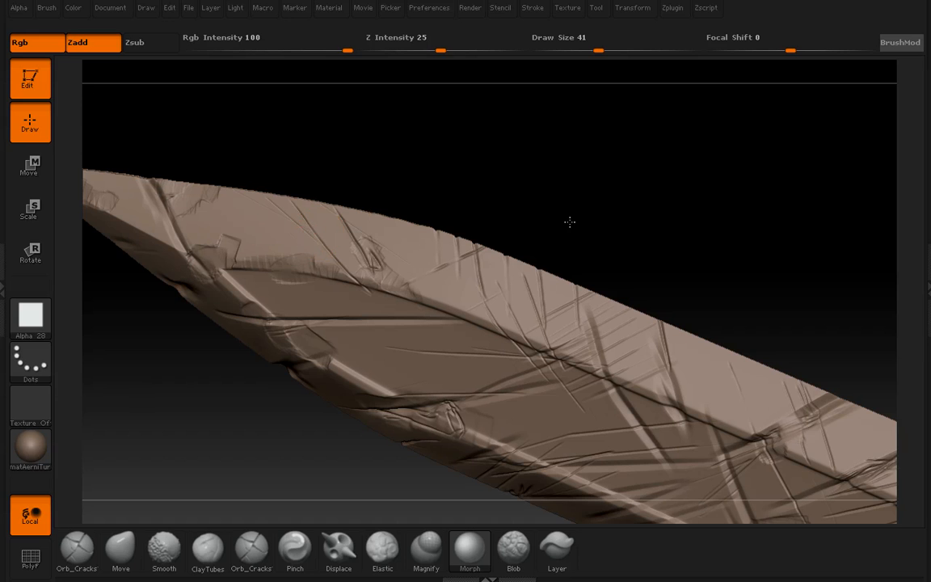
left_click_drag(360, 174, 354, 87, "alt")
mouse_move(570, 221)
left_mouse_down("alt")
mouse_move(502, 157)
mouse_move(503, 357)
left_mouse_up("alt")
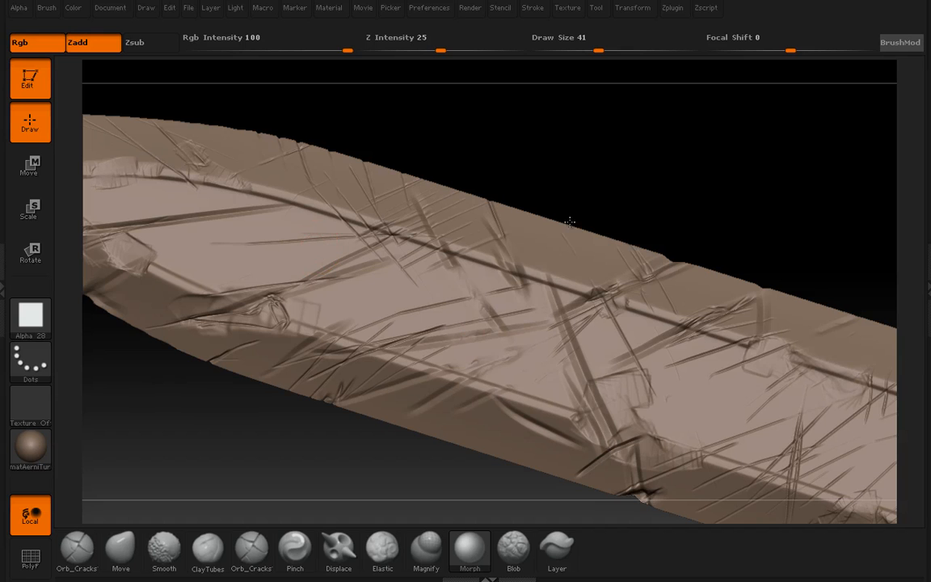
Switch the stroke back to Spray, enlarge the brush and partially erase scratches near the tip with Morph
left_click(31, 360)
left_click(464, 389)
left_click_drag(388, 456, 388, 509)
key("bracketright")
key("bracketright")
left_click_drag(153, 66, 287, 258, "alt")
left_click_drag(279, 97, 442, 138, "alt")
left_click_drag(260, 154, 296, 306)
Reduce the Morph brush size and break up more scratches while moving closer to the tip, enlarging the brush slightly for the last strokes
key("bracketleft")
key("bracketleft")
key("bracketleft")
mouse_move(257, 160)
left_mouse_down()
mouse_move(206, 187)
mouse_move(207, 251)
left_mouse_up()
left_click_drag(194, 81, 373, 181, "alt")
left_click_drag(333, 280, 426, 274, "alt")
key("bracketright")
mouse_move(220, 333)
left_mouse_down()
mouse_move(216, 361)
mouse_move(285, 410)
left_mouse_up()
left_click_drag(147, 298, 160, 299)
Fade details around the blade's point with Morph, finishing with a much smaller brush
left_click_drag(377, 453, 377, 380, "alt")
left_click_drag(203, 348, 368, 348, "alt")
mouse_move(137, 376)
left_mouse_down("alt")
mouse_move(308, 382)
mouse_move(465, 372)
left_mouse_up("alt")
left_click_drag(380, 190, 388, 166)
left_click_drag(291, 259, 236, 265)
key("bracketleft")
key("bracketleft")
key("bracketleft")
left_click_drag(320, 246, 235, 271)
Raise the draw size to 31 and erase parts of the chips and scratches on the point's bevels
key("bracketright")
key("bracketright")
left_click_drag(230, 267, 271, 323)
left_click_drag(154, 376, 391, 410, "alt")
left_click_drag(323, 404, 332, 356)
left_click_drag(336, 283, 374, 290)
left_click_drag(329, 189, 332, 146)
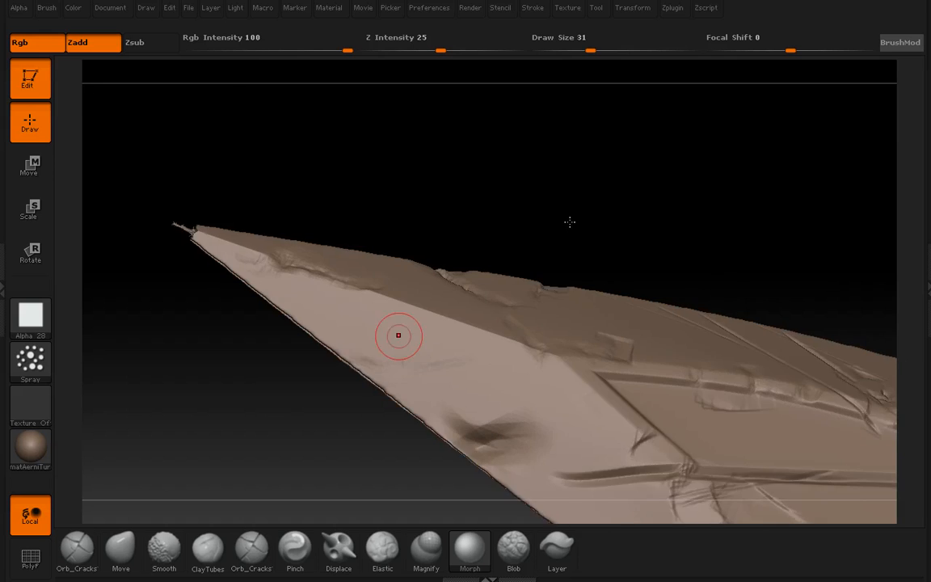
Lower the draw size to 21 and break up the chip edges and wide grooves on the lower bevel beside the tip
left_click_drag(348, 453, 206, 295, "alt")
key("bracketleft")
left_click_drag(363, 283, 332, 294)
mouse_move(243, 380)
left_mouse_down()
mouse_move(170, 372)
mouse_move(171, 386)
left_mouse_up()
left_click_drag(450, 280, 413, 319)
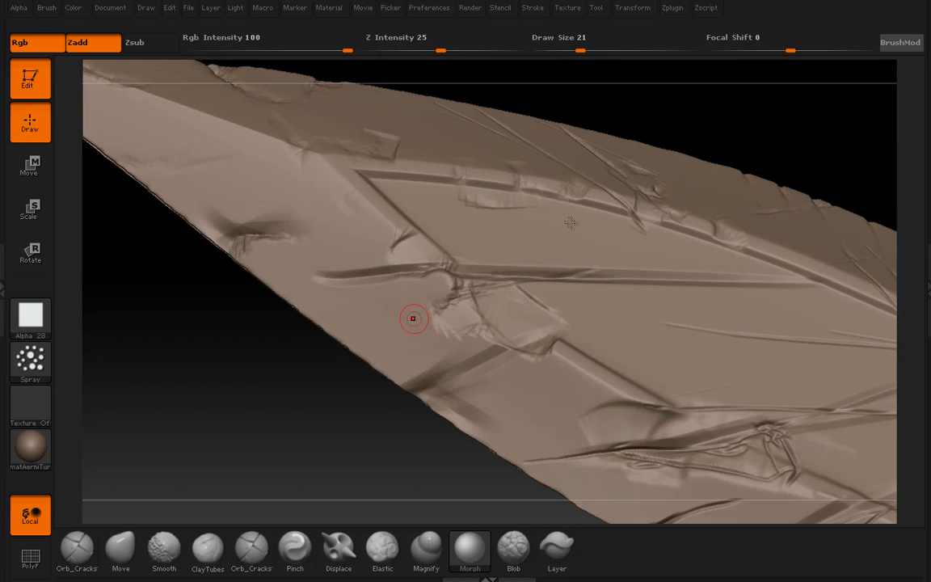
mouse_move(489, 387)
left_mouse_down()
mouse_move(463, 425)
mouse_move(436, 396)
left_mouse_up()
left_click_drag(615, 465, 667, 477)
left_click_drag(607, 441, 599, 414)
Continue along the lower bevel away from the tip, erasing and roughening the groove edges with Morph at draw size 21
left_click_drag(412, 477, 197, 352, "alt")
left_click_drag(468, 356, 554, 344)
left_click_drag(243, 404, 259, 372)
mouse_move(637, 392)
left_mouse_down()
mouse_move(719, 428)
mouse_move(607, 443)
left_mouse_up()
left_click_drag(404, 485, 303, 355, "alt")
left_click_drag(323, 420, 332, 389)
mouse_move(525, 356)
left_mouse_down()
mouse_move(614, 338)
mouse_move(558, 351)
left_mouse_up()
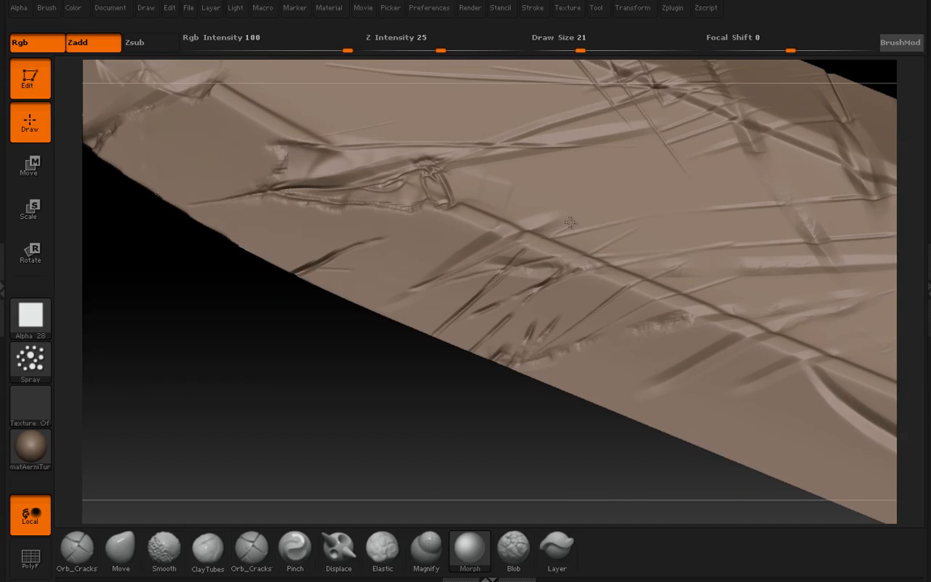
Fade the wide grooves farther along the lower bevel with Morph at draw size 21
left_click_drag(404, 452, 101, 416, "alt")
left_click_drag(494, 344, 576, 396)
left_click_drag(521, 358, 590, 403)
left_click_drag(537, 382, 610, 414)
Soften the lower bevel damage near the tip with a larger Morph brush, and rework the chip edges at draw size 21
left_click_drag(323, 469, 315, 388, "alt")
key("bracketright")
key("bracketright")
key("bracketright")
mouse_move(312, 275)
left_mouse_down()
mouse_move(245, 258)
mouse_move(279, 262)
mouse_move(364, 244)
left_mouse_up()
key("bracketleft")
key("bracketleft")
key("bracketleft")
left_click_drag(214, 198, 331, 194)
mouse_move(331, 195)
left_mouse_down()
mouse_move(110, 197)
mouse_move(113, 166)
left_mouse_up()
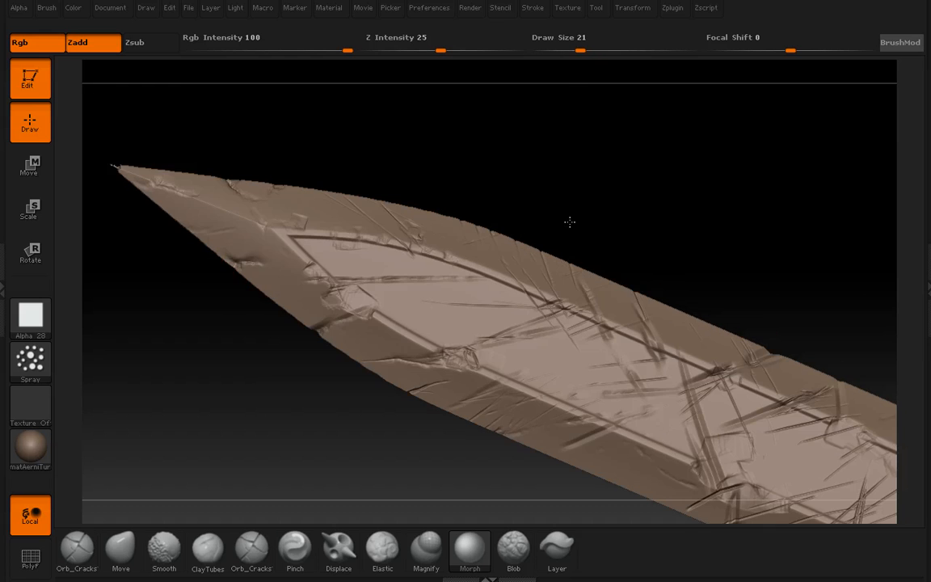
Align the blade horizontally, raise the draw size to 41 and soften the damage on the section behind the tip
left_click_drag(246, 129, 246, 98, "alt")
left_click_drag(489, 404, 489, 340, "shift")
key("bracketright")
key("bracketright")
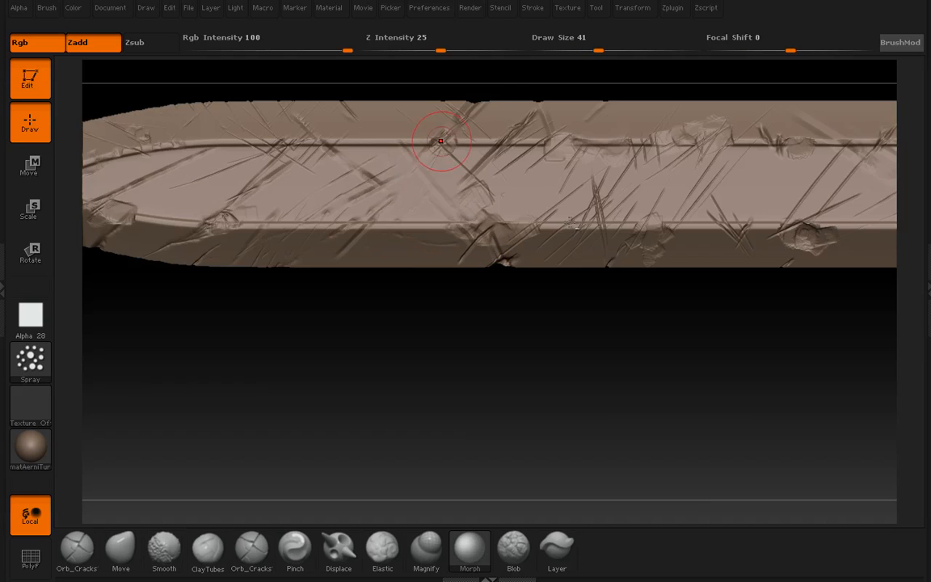
left_click_drag(598, 323, 141, 476, "alt")
left_click_drag(643, 451, 582, 460)
left_click_drag(509, 244, 388, 264, "alt")
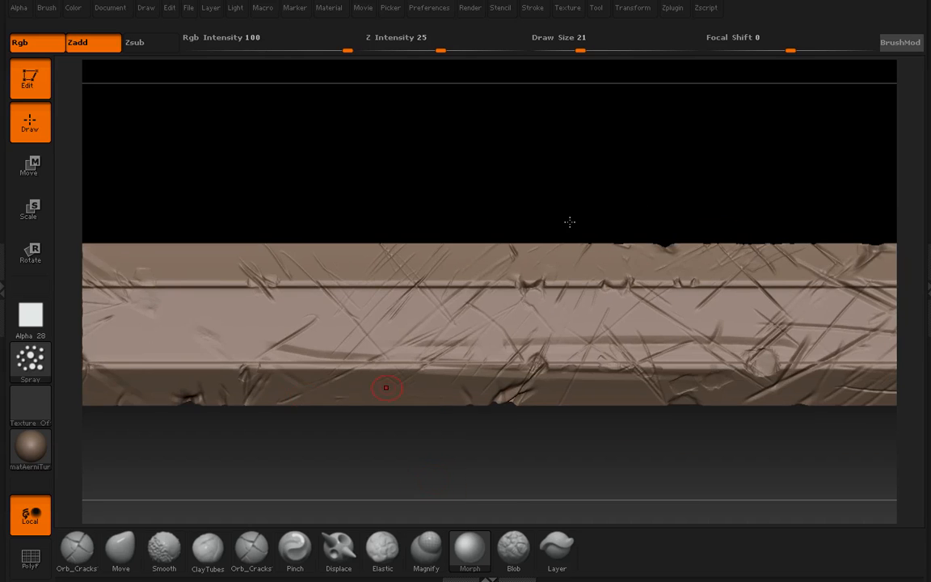
Lower the draw size to 21 and break up scratches on the bevels and central face of the middle section
left_click_drag(419, 482, 427, 458)
left_click_drag(453, 453, 453, 489, "alt")
left_click_drag(513, 393, 526, 411)
left_click_drag(566, 440, 435, 493, "alt")
left_click_drag(659, 429, 742, 408)
left_click_drag(711, 485, 704, 516)
left_click_drag(623, 295, 728, 363)
Enlarge the Morph brush and fade the long lengthwise groove on the central face of the middle section
key("bracketright")
key("bracketright")
key("bracketright")
left_click_drag(623, 356, 378, 361)
key("bracketleft")
Continue toward the flared base, softening the bevel and ridge damage with Morph at draw sizes between 21 and 41
mouse_move(570, 223)
left_mouse_down("alt")
mouse_move(380, 234)
mouse_move(394, 249)
mouse_move(165, 264)
mouse_move(554, 251)
mouse_move(228, 157)
left_mouse_up("alt")
key("bracketleft")
key("bracketleft")
left_click_drag(642, 437, 639, 364)
left_click_drag(570, 223, 440, 202, "alt")
key("bracketright")
key("bracketright")
left_click_drag(356, 445, 233, 321, "alt")
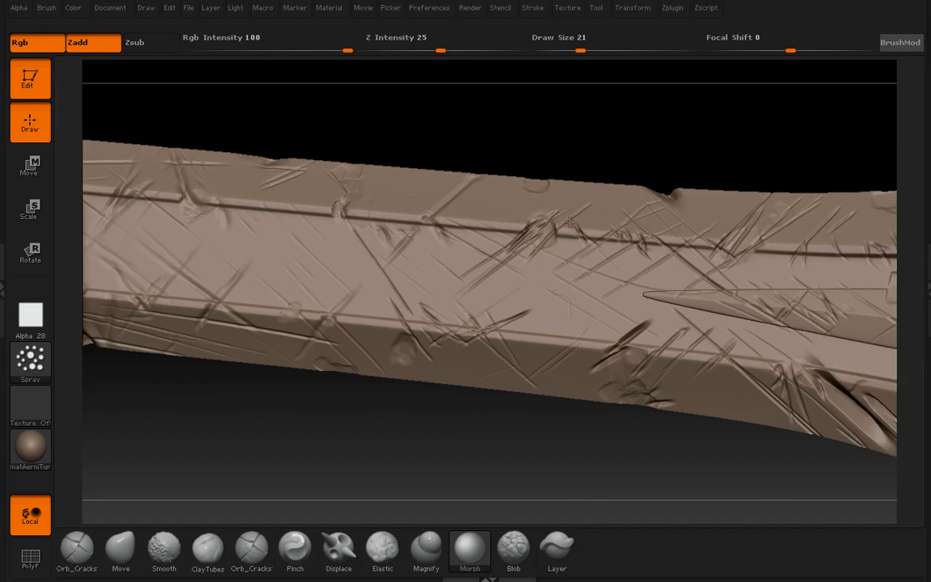
left_click_drag(517, 356, 573, 364)
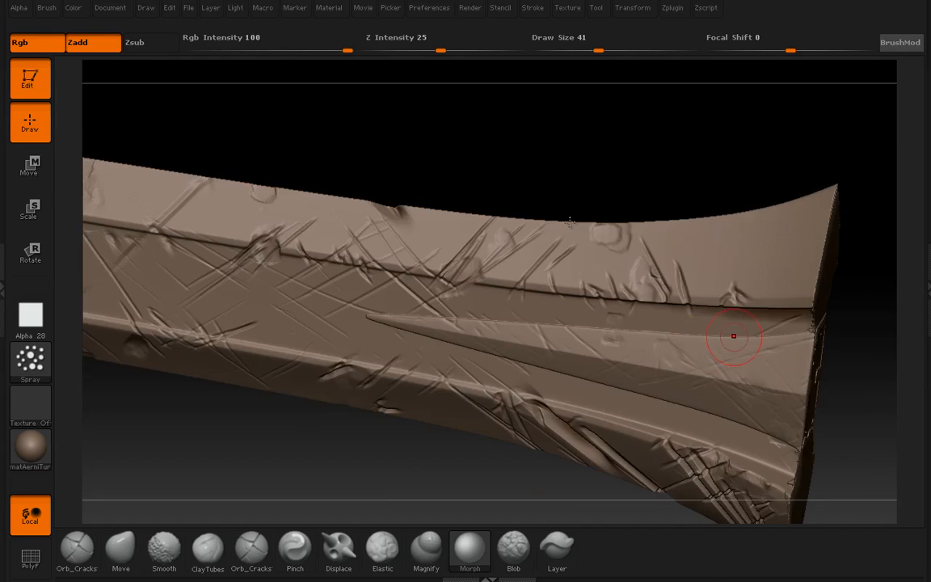
Lower the draw size to 11 and break up fine scratches and chips around the point of the base's central spike
key("bracketleft")
key("bracketleft")
left_click_drag(485, 178, 482, 161)
left_click_drag(570, 222, 727, 296, "alt")
key("bracketleft")
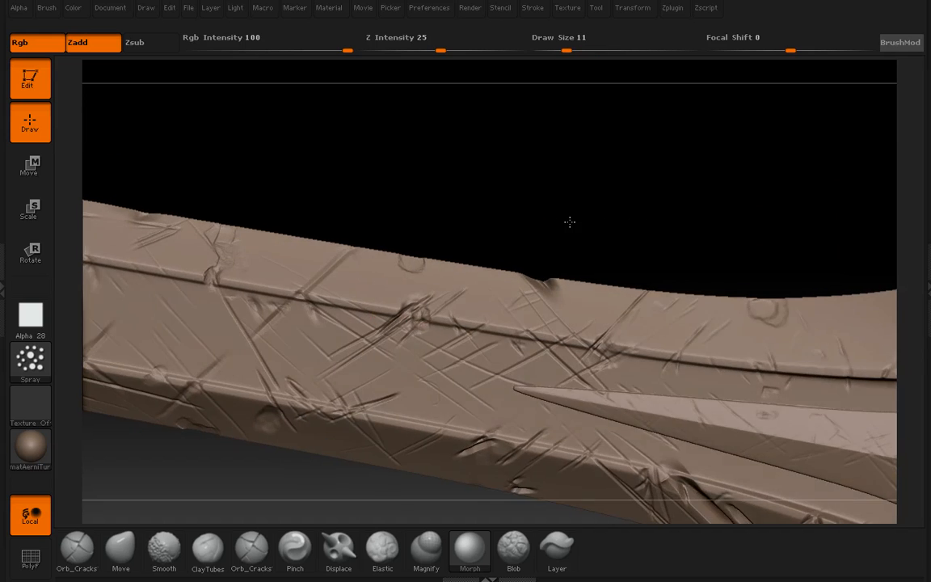
left_click_drag(570, 223, 603, 251)
mouse_move(277, 200)
left_mouse_down("alt")
mouse_move(594, 242)
mouse_move(514, 265)
left_mouse_up("alt")
Fade the scratches across the flared base with larger Morph brushes, finishing at draw size 11
key("bracketright")
key("bracketright")
mouse_move(570, 222)
left_mouse_down()
mouse_move(558, 198)
mouse_move(570, 174)
mouse_move(534, 202)
mouse_move(318, 225)
left_mouse_up()
key("bracketright")
key("bracketright")
left_click_drag(569, 223, 315, 231, "alt")
left_click_drag(570, 222, 569, 212)
left_click_drag(498, 422, 596, 428)
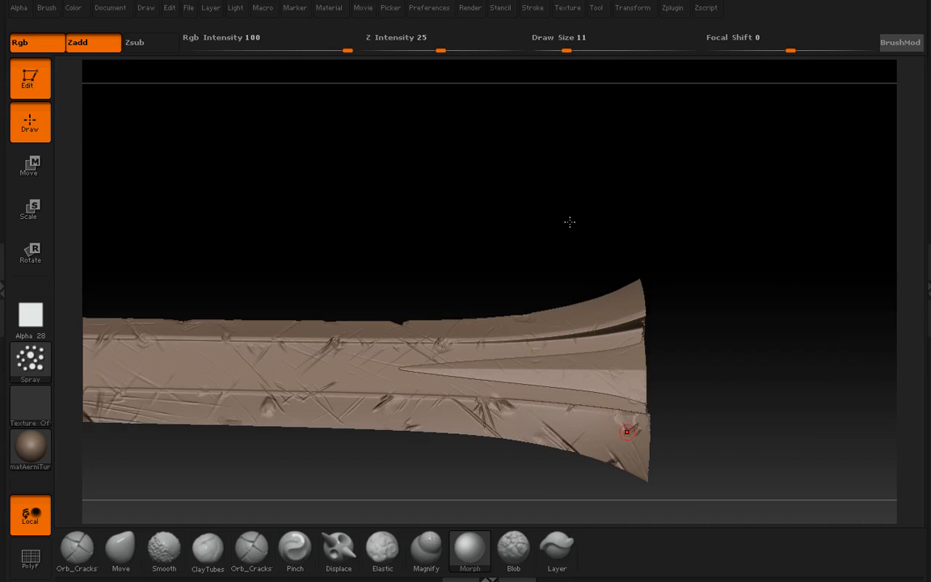
Raise the draw size to 21 and erase parts of the chips along the ridges between the tip and mid-blade
key("bracketright")
mouse_move(570, 222)
left_mouse_down()
mouse_move(570, 246)
mouse_move(808, 243)
left_mouse_up()
key("bracketright")
left_click_drag(570, 222, 570, 222)
key("bracketright")
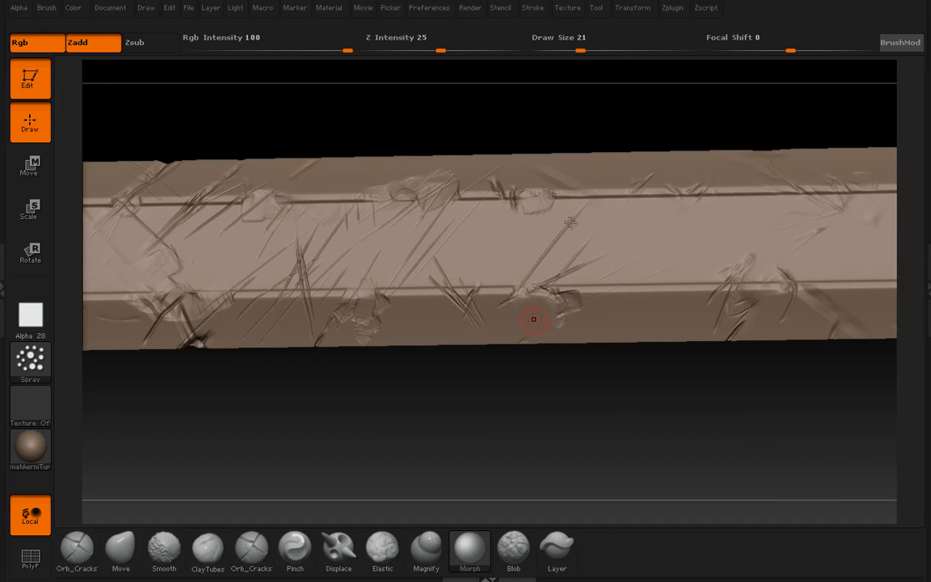
mouse_move(644, 104)
left_mouse_down()
mouse_move(473, 432)
mouse_move(539, 282)
mouse_move(582, 357)
mouse_move(413, 184)
mouse_move(492, 343)
mouse_move(416, 342)
mouse_move(429, 356)
left_mouse_up()
Fade the chips and crossing scratches along the blade's length with Morph, finishing at draw size 71
key("bracketleft")
key("bracketleft")
mouse_move(345, 212)
left_mouse_down("alt")
mouse_move(711, 203)
mouse_move(881, 182)
mouse_move(464, 223)
mouse_move(620, 247)
left_mouse_up("alt")
mouse_move(570, 223)
left_mouse_down("alt")
mouse_move(752, 223)
mouse_move(889, 190)
left_mouse_up("alt")
left_click_drag(570, 222, 558, 166)
mouse_move(500, 287)
left_mouse_down()
mouse_move(674, 278)
mouse_move(531, 385)
left_mouse_up()
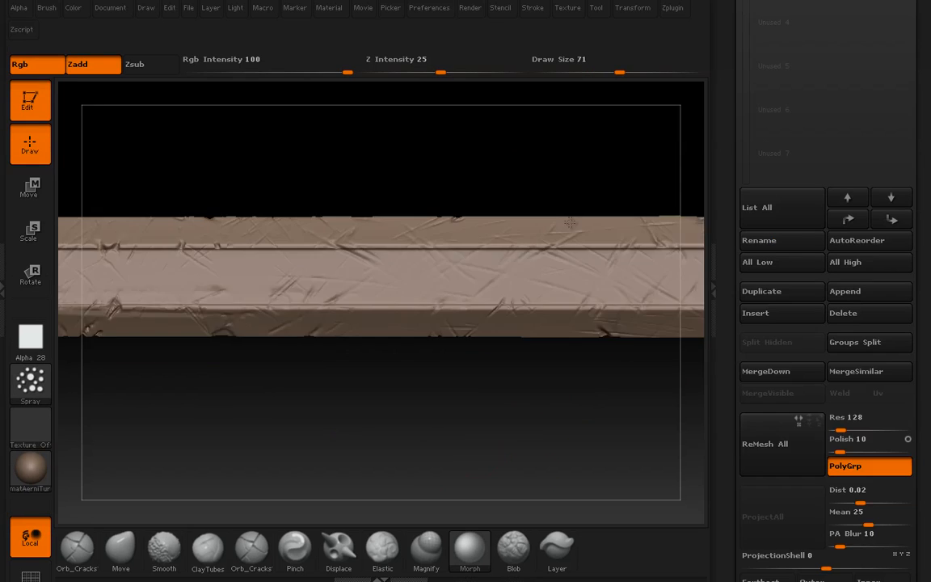
Reduce the Morph brush well below 71 and soften the scratches on the middle section's upper bevel and ridge
key("bracketleft")
key("bracketleft")
key("bracketleft")
key("bracketleft")
key("bracketleft")
mouse_move(570, 223)
left_mouse_down("alt")
mouse_move(627, 263)
mouse_move(570, 299)
mouse_move(570, 364)
left_mouse_up("alt")
key("bracketright")
key("bracketright")
left_click_drag(384, 251, 452, 216)
Work along the blade toward the flared base, breaking up scratches with alternating smaller and larger Morph brushes
mouse_move(570, 223)
left_mouse_down("alt")
mouse_move(465, 208)
mouse_move(216, 295)
mouse_move(267, 355)
left_mouse_up("alt")
key("bracketleft")
key("bracketleft")
key("bracketleft")
left_click_drag(570, 222, 477, 202)
key("bracketleft")
key("bracketright")
key("bracketright")
mouse_move(561, 301)
left_mouse_down()
mouse_move(586, 249)
mouse_move(534, 267)
left_mouse_up()
left_click_drag(323, 424, 275, 420)
Lower the draw size to 11 and refine the fine scratches where the blade meets the flared base
mouse_move(570, 222)
left_mouse_down("alt")
mouse_move(570, 145)
mouse_move(570, 262)
mouse_move(570, 156)
mouse_move(485, 91)
mouse_move(346, 234)
left_mouse_up("alt")
key("bracketleft")
key("bracketleft")
key("bracketleft")
left_click_drag(602, 453, 582, 493)
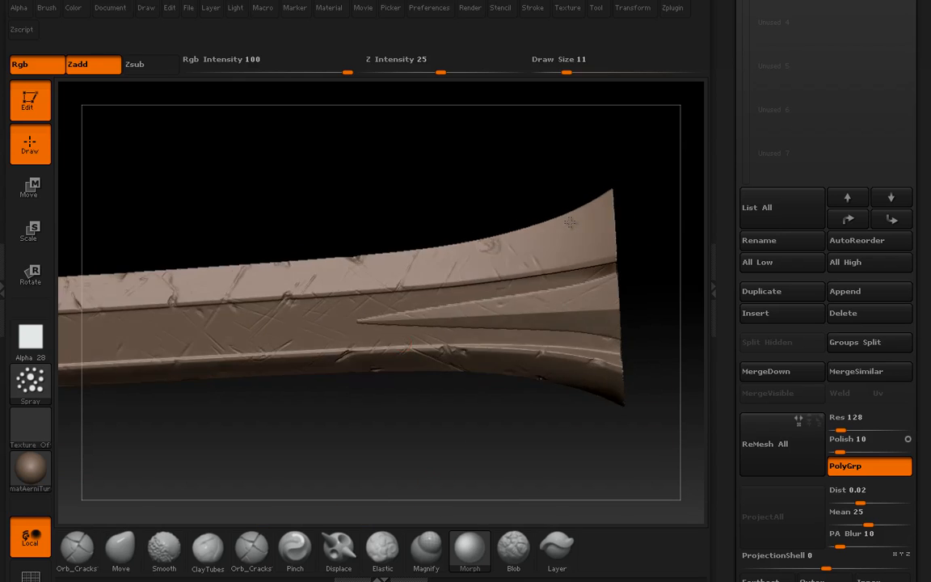
Work from the flared base back to the tip, thinning scratches with Morph and ending at draw size 21
left_click_drag(570, 222, 570, 323, "alt")
key("bracketright")
left_click_drag(327, 237, 333, 245)
left_click_drag(323, 161, 335, 146)
mouse_move(570, 222)
left_mouse_down("alt")
mouse_move(570, 145)
mouse_move(570, 303)
mouse_move(517, 106)
mouse_move(630, 263)
mouse_move(405, 250)
left_mouse_up("alt")
key("bracketleft")
left_click_drag(130, 356, 244, 365)
mouse_move(340, 134)
left_mouse_down()
mouse_move(319, 176)
mouse_move(702, 94)
left_mouse_up()
mouse_move(149, 195)
left_mouse_down()
mouse_move(154, 239)
mouse_move(392, 222)
left_mouse_up()
key("bracketright")
left_click_drag(211, 194, 647, 226, "alt")
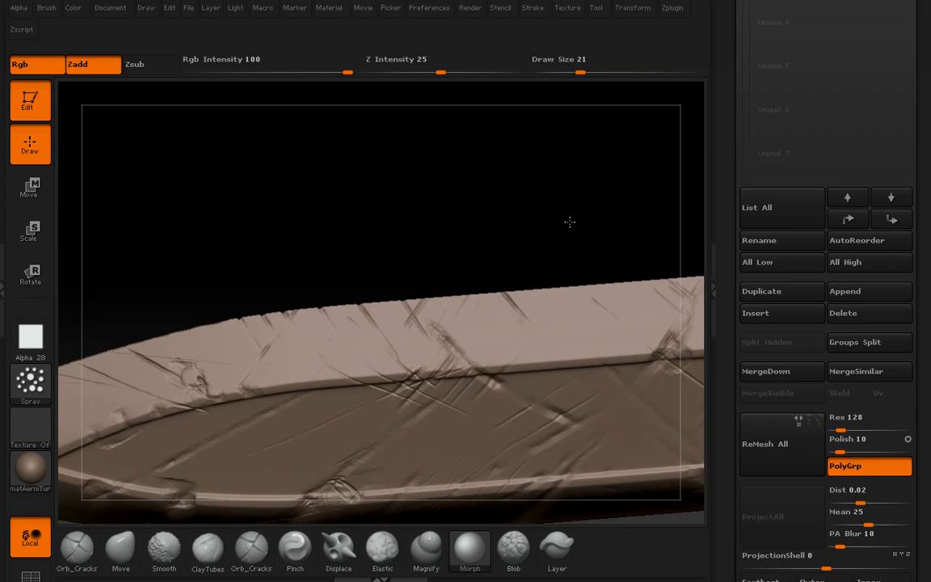
Enlarge the Morph brush well above 21 and fade the scratches across the bevel and central face near the tip
left_click_drag(186, 218, 158, 243)
key("bracketright")
key("bracketright")
key("bracketright")
key("bracketright")
mouse_move(243, 178)
left_mouse_down()
mouse_move(267, 259)
mouse_move(323, 364)
left_mouse_up()
key("bracketleft")
key("bracketright")
key("bracketright")
Soften the remaining scratches along the middle of the blade with varying Morph brush sizes, finishing at draw size 21
left_click_drag(502, 218, 219, 122, "alt")
left_click_drag(631, 380, 253, 342, "alt")
key("bracketleft")
key("bracketright")
key("bracketright")
mouse_move(501, 202)
left_mouse_down("alt")
mouse_move(388, 178)
mouse_move(372, 97)
left_mouse_up("alt")
key("bracketleft")
key("bracketleft")
left_click_drag(372, 162, 405, 243, "alt")
key("bracketleft")
left_click_drag(252, 348, 338, 351)
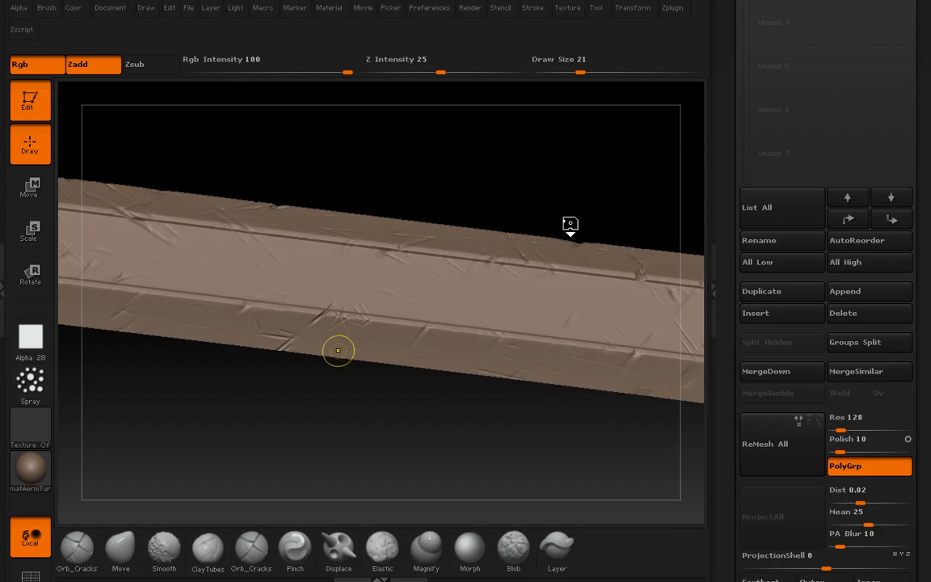
Fade leftover scratches on the adjoining blade section with Morph, adjusting the brush size to the details
left_click_drag(570, 222, 235, 166, "alt")
mouse_move(570, 223)
left_mouse_down()
mouse_move(578, 267)
mouse_move(671, 214)
mouse_move(453, 234)
mouse_move(570, 146)
mouse_move(570, 275)
mouse_move(569, 182)
mouse_move(570, 263)
mouse_move(570, 190)
mouse_move(727, 267)
mouse_move(570, 258)
mouse_move(570, 270)
mouse_move(687, 235)
mouse_move(570, 262)
mouse_move(671, 235)
mouse_move(388, 219)
left_mouse_up()
key("bracketright")
key("bracketright")
key("bracketleft")
mouse_move(570, 222)
left_mouse_down()
mouse_move(570, 263)
mouse_move(570, 182)
left_mouse_up()
key("super+Tab")
key("super+Tab")
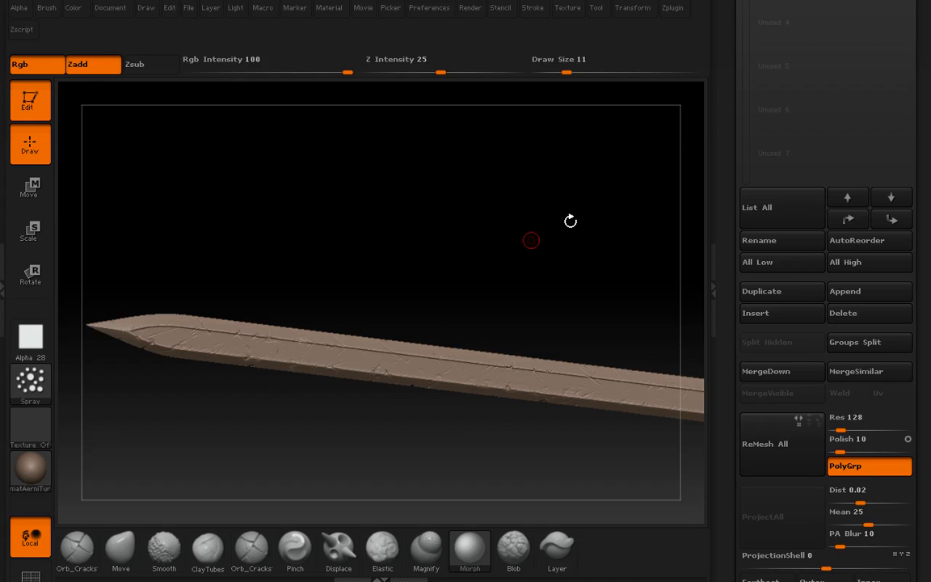
Hide the side tray to widen the canvas and bring the middle of the blade up close
left_click_drag(528, 165, 318, 125, "alt")
left_click(717, 264)
left_click_drag(568, 226, 696, 226, "alt")
left_click_drag(695, 225, 570, 222, "alt")
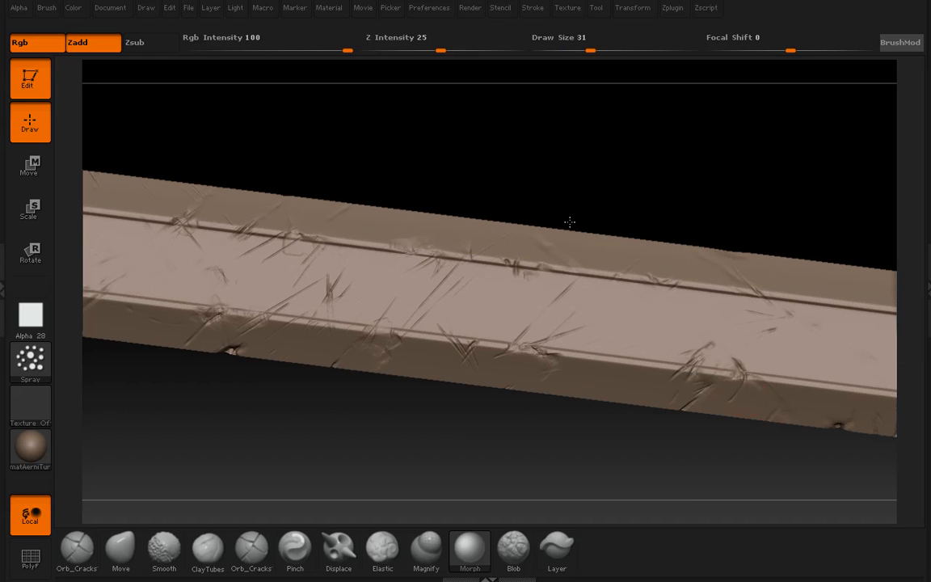
Fade parts of the scratches on the central face and ridges with Morph, using draw size 31
left_click_drag(713, 346, 698, 357)
left_click_drag(546, 307, 541, 314)
key("bracketleft")
key("bracketright")
key("bracketright")
left_click_drag(324, 289, 341, 293)
mouse_move(570, 222)
left_mouse_down("alt")
mouse_move(271, 212)
mouse_move(174, 182)
left_mouse_up("alt")
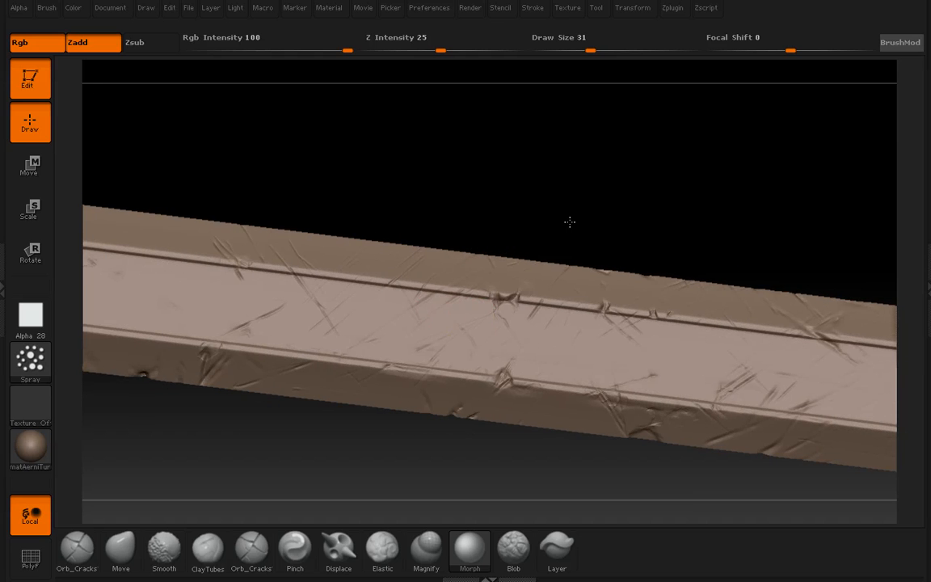
Examine the softened chips and scratches along the blade from several angles
key("f")
mouse_move(570, 223)
left_mouse_down()
mouse_move(493, 183)
mouse_move(642, 207)
mouse_move(409, 163)
left_mouse_up()
left_click_drag(471, 186, 453, 236)
left_click_drag(335, 186, 275, 192)
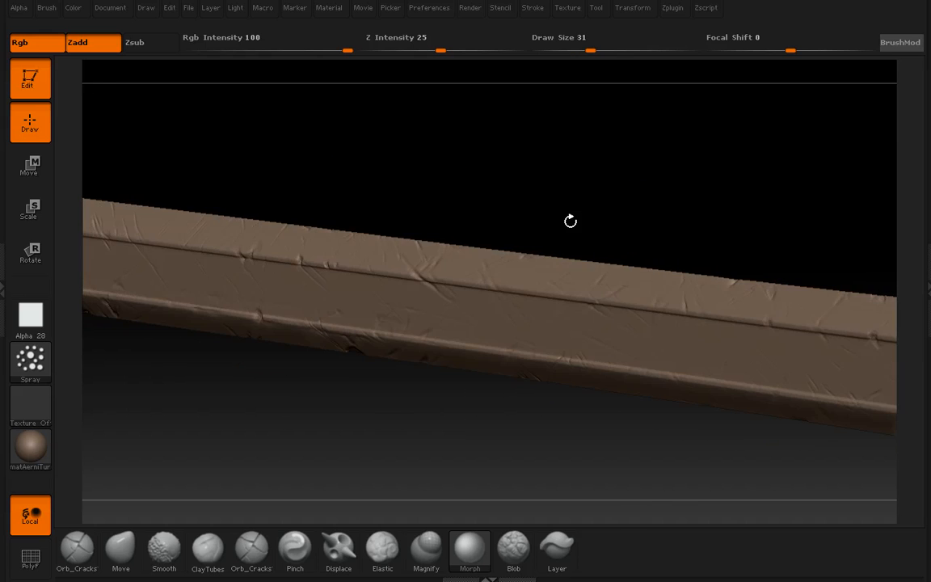
left_click_drag(294, 156, 382, 118, "alt")
mouse_move(570, 222)
left_mouse_down()
mouse_move(608, 234)
mouse_move(612, 211)
mouse_move(664, 218)
mouse_move(509, 244)
left_mouse_up()
left_click_drag(256, 222, 224, 279)
left_click_drag(168, 166, 449, 240, "alt")
left_click_drag(113, 259, 275, 241, "alt")
key("bracketleft")
key("bracketleft")
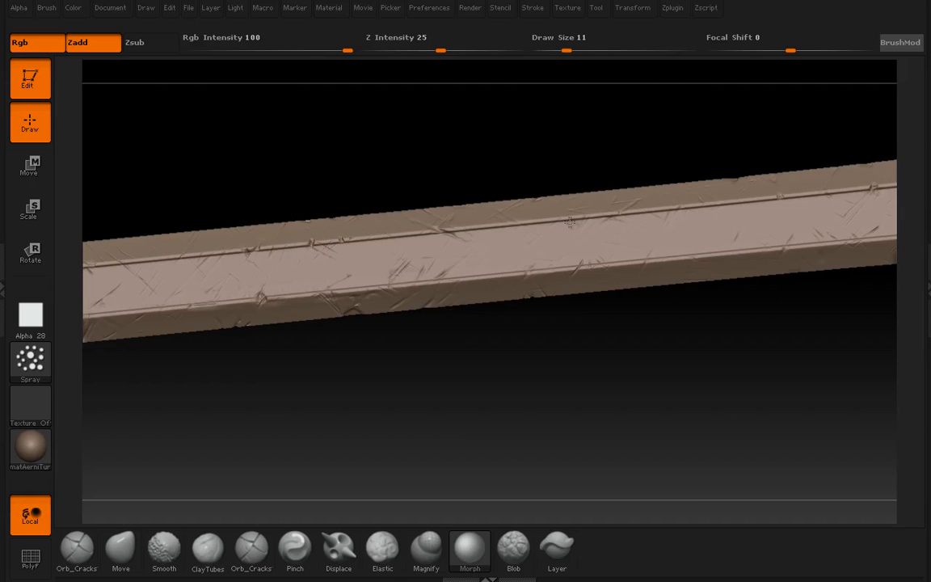
Raise the draw size to 41 and check the remaining scratches along the middle section for more fading
left_click_drag(259, 175, 163, 207, "alt")
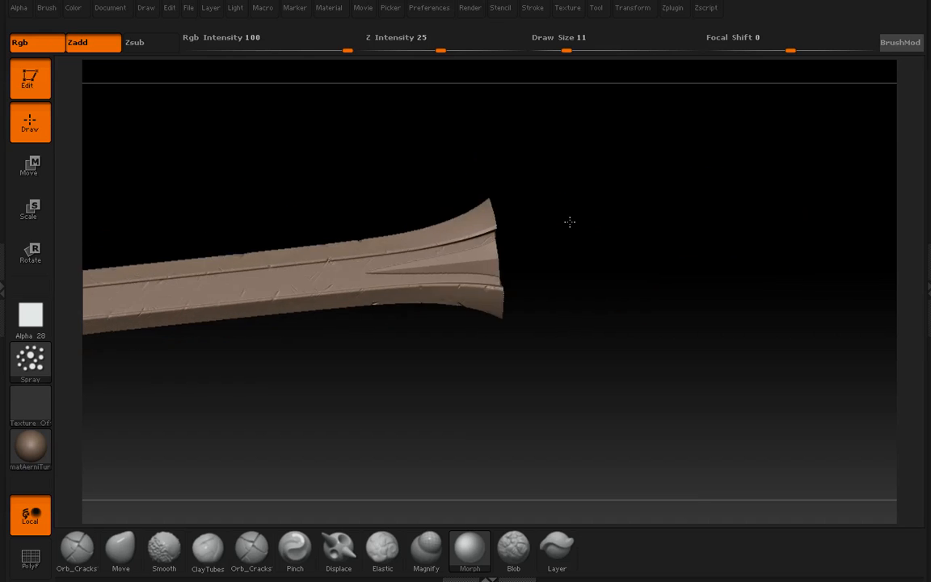
left_click_drag(570, 222, 583, 275, "alt")
key("bracketright")
key("bracketright")
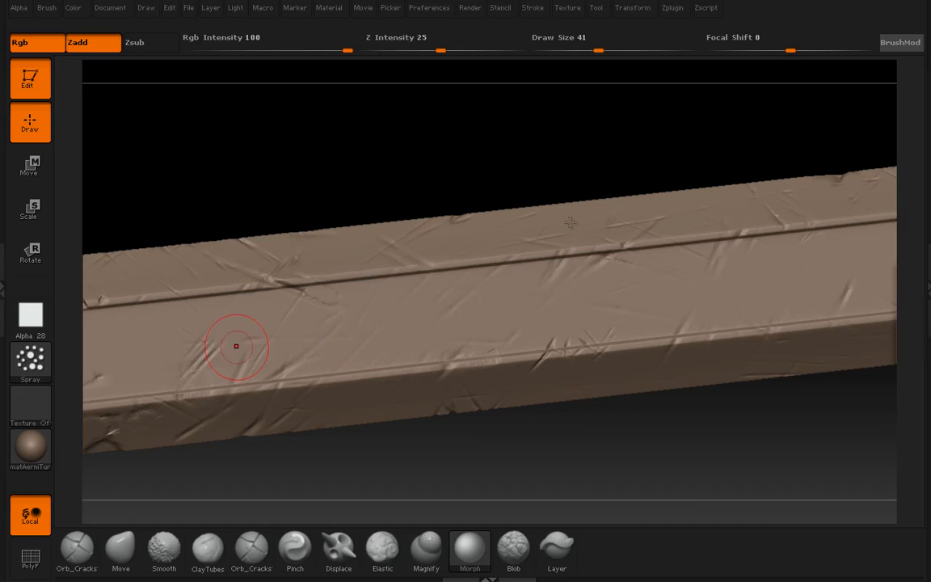
left_click_drag(197, 230, 473, 233, "alt")
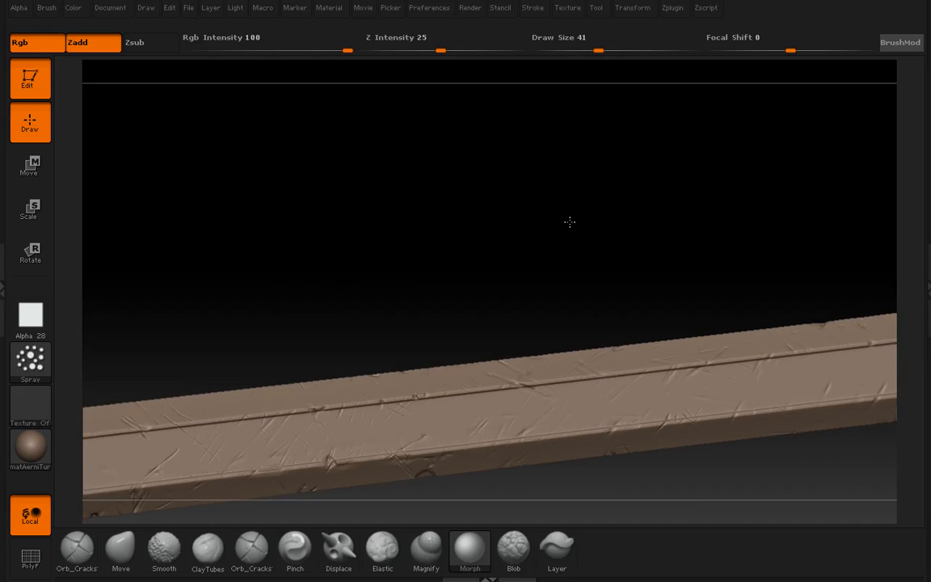
left_click_drag(423, 305, 514, 199, "alt")
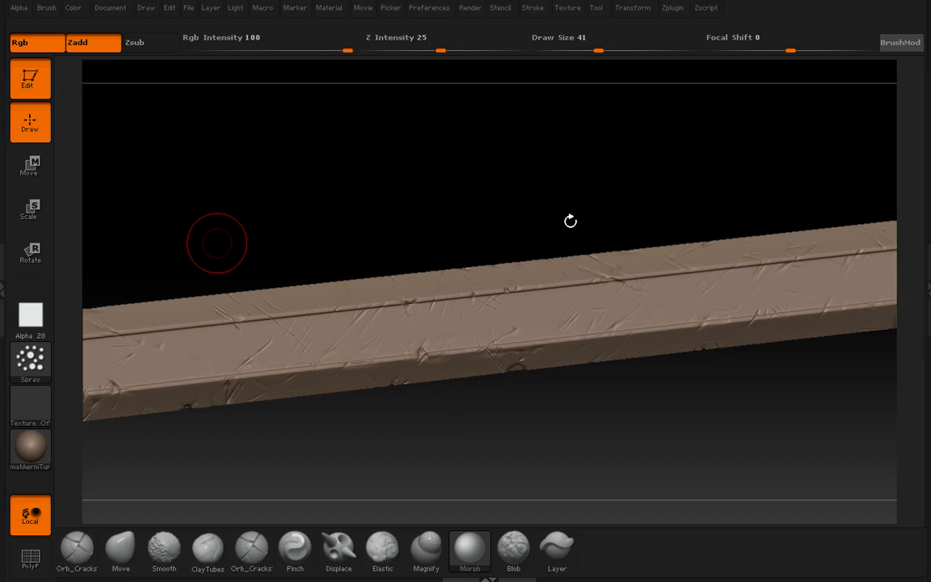
Set the draw size to 31 and fade scratches along the blade's middle section towards the guard with Morph
left_click_drag(228, 244, 586, 216, "alt")
left_click_drag(587, 216, 584, 190)
key("bracketleft")
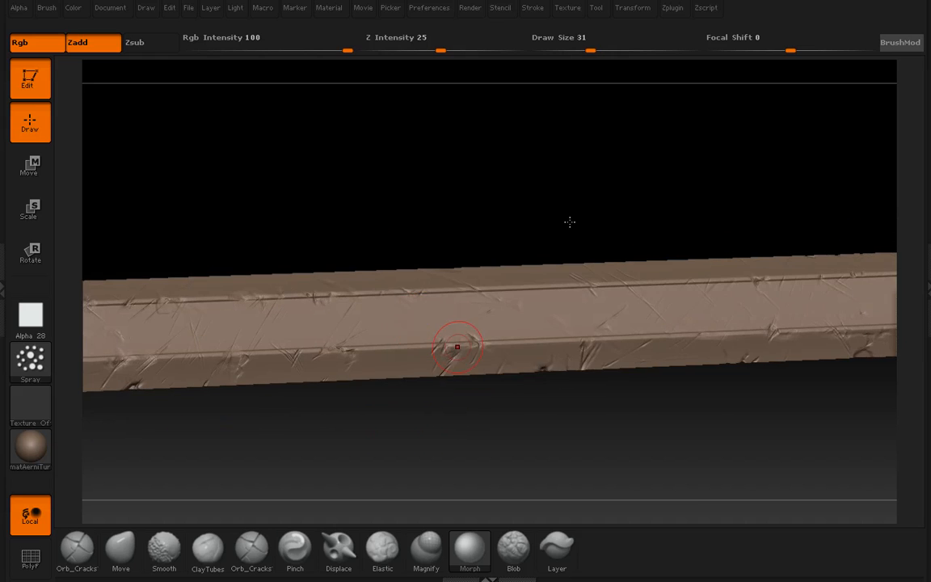
mouse_move(325, 201)
left_mouse_down()
mouse_move(299, 223)
mouse_move(223, 406)
left_mouse_up()
mouse_move(570, 222)
left_mouse_down("alt")
mouse_move(670, 178)
mouse_move(571, 226)
mouse_move(746, 309)
mouse_move(583, 212)
mouse_move(570, 158)
mouse_move(383, 278)
mouse_move(545, 231)
mouse_move(365, 186)
mouse_move(365, 267)
mouse_move(157, 274)
mouse_move(514, 203)
mouse_move(301, 208)
mouse_move(58, 195)
left_mouse_up("alt")
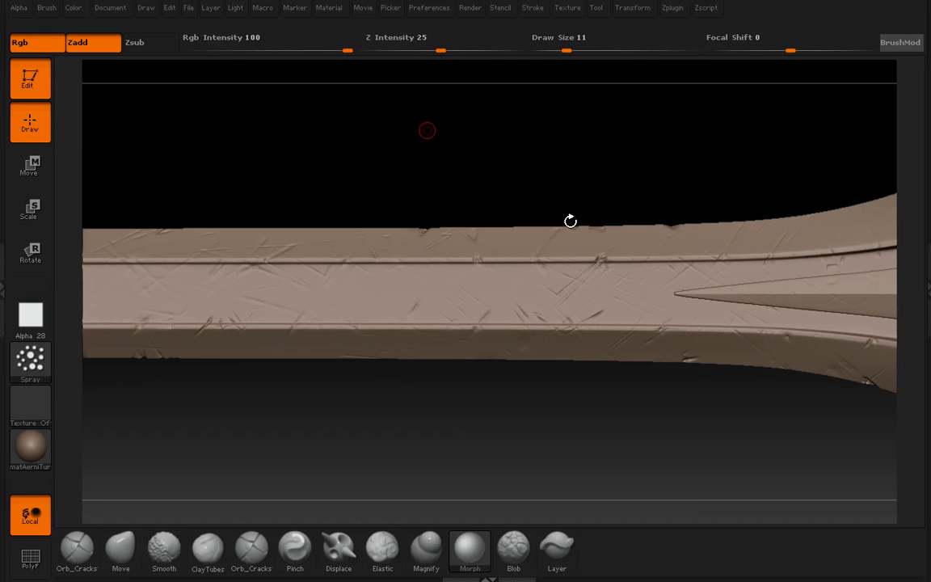
Fit the whole blade in view and examine the softened scratches along its length
left_click_drag(571, 221, 524, 177, "alt")
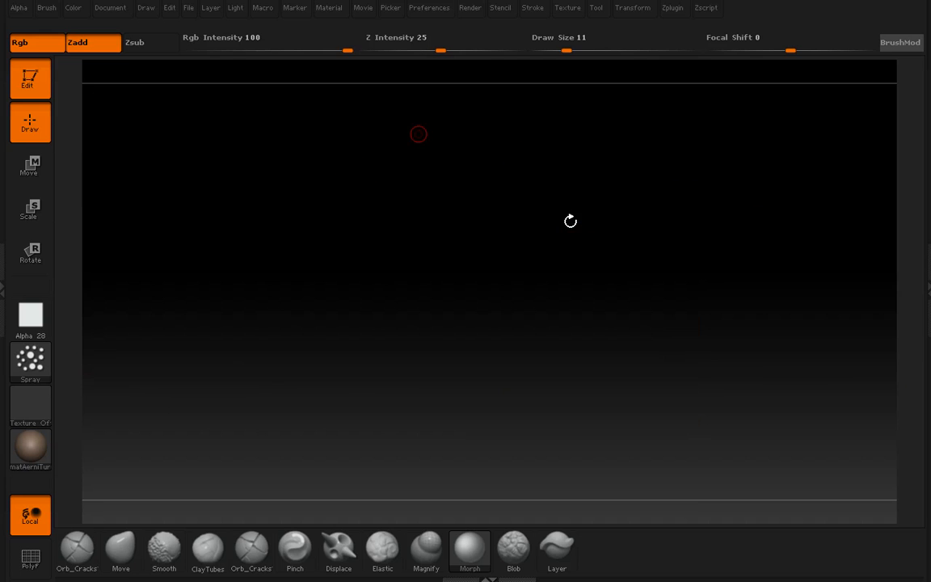
left_click_drag(570, 221, 355, 135)
key("t")
left_click_drag(396, 388, 416, 267)
key("t")
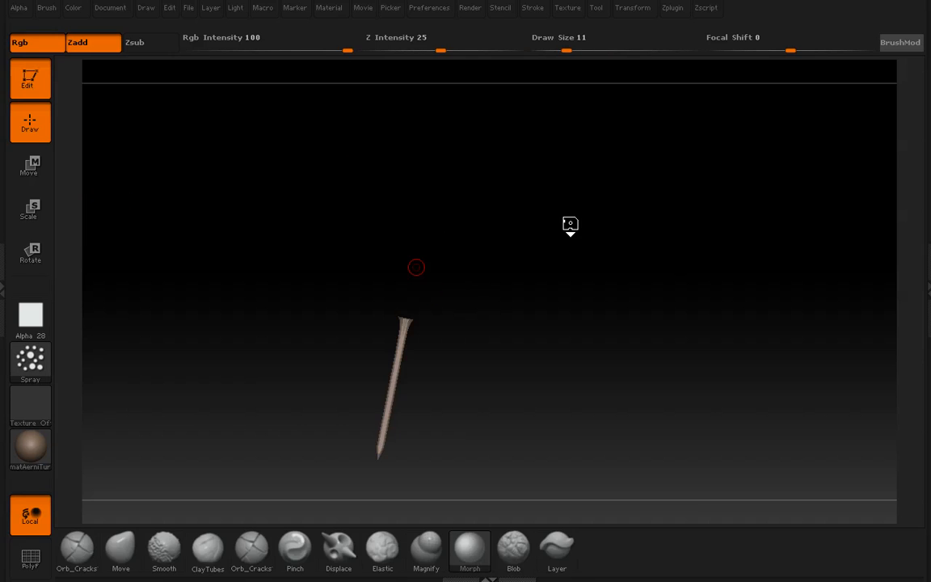
key("f")
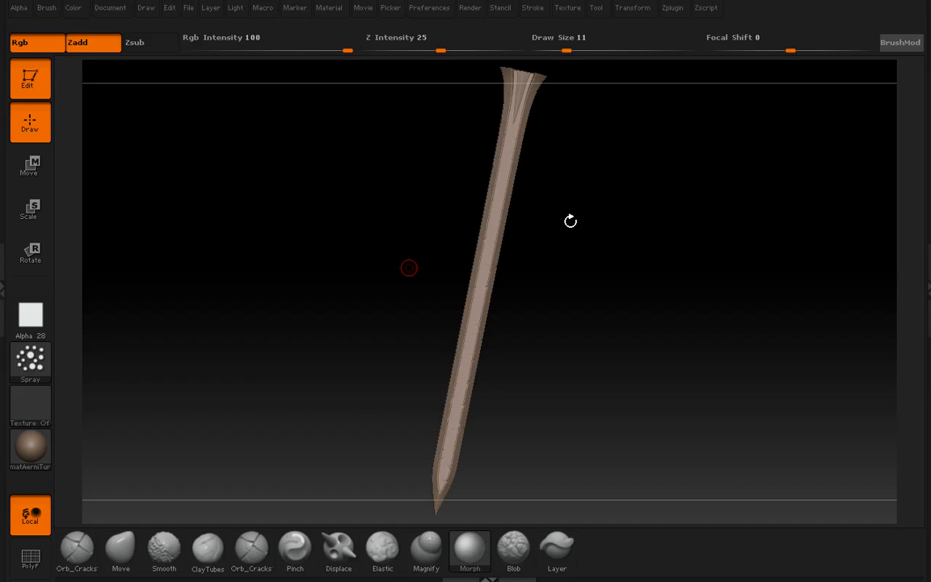
left_click_drag(571, 221, 570, 223)
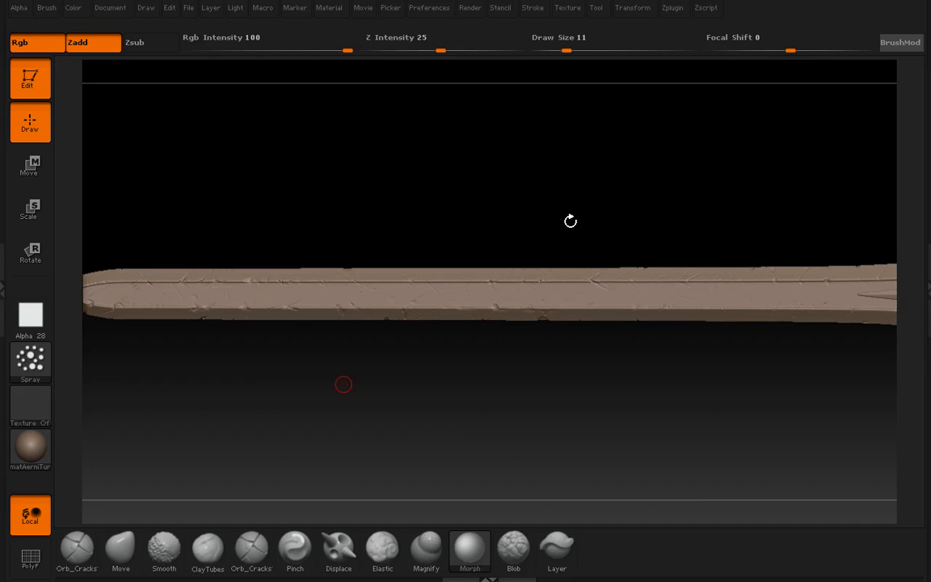
left_click_drag(570, 221, 570, 223)
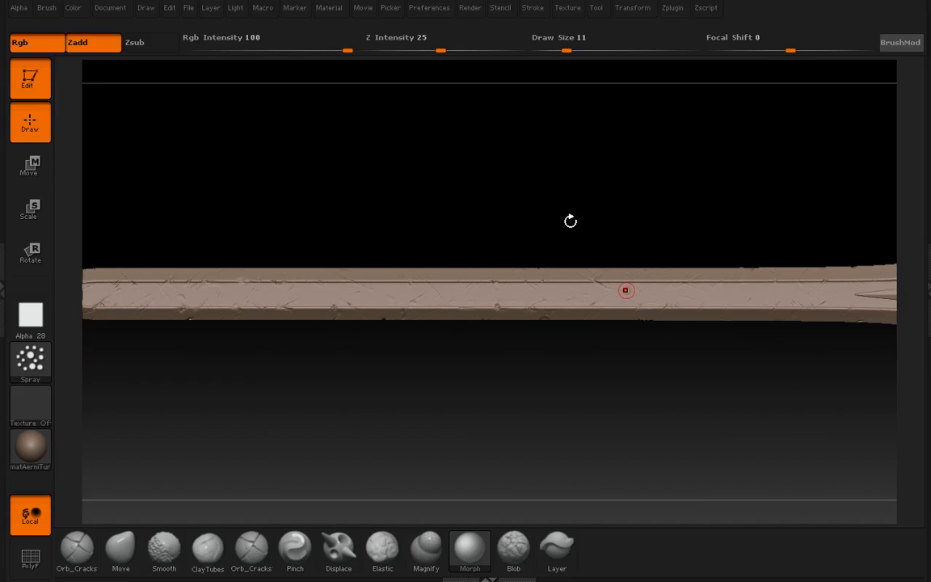
Reopen the side tray and show the other sword parts with Sculptblade, keeping the Originalblade subtool hidden
left_click(928, 288)
left_click_drag(923, 81, 923, 459)
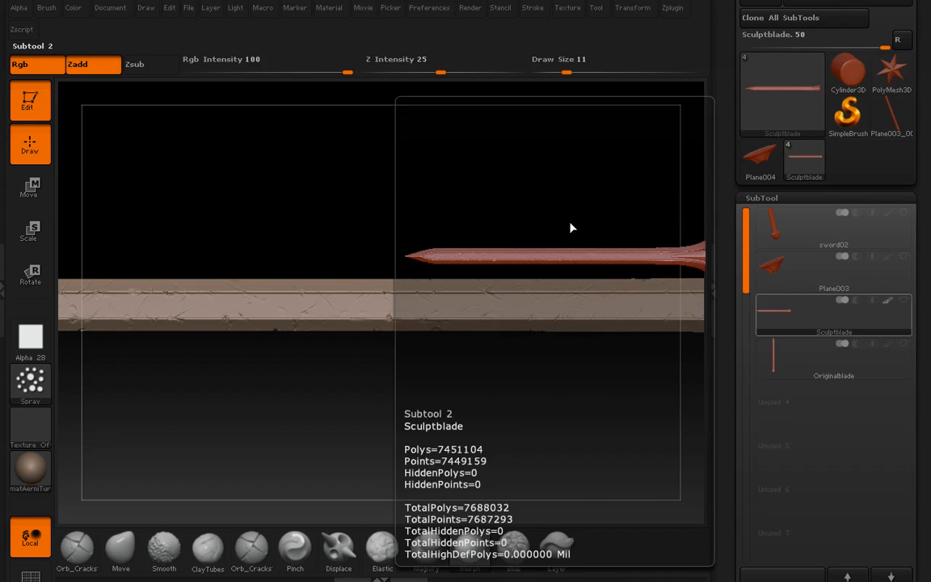
left_click(904, 299)
left_click(903, 344)
left_click_drag(569, 218, 570, 221)
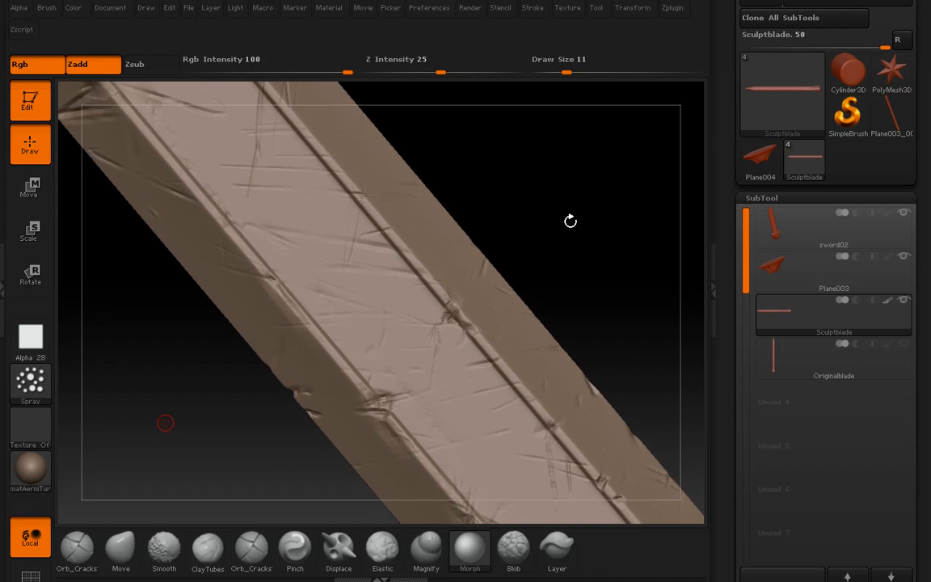
Fade scratches on the blade's central face and ridge with Morph, using draw size 51
key("bracketright")
key("bracketright")
key("bracketright")
key("bracketright")
mouse_move(275, 221)
left_mouse_down()
mouse_move(340, 227)
mouse_move(324, 271)
left_mouse_up()
mouse_move(495, 260)
left_mouse_down("alt")
mouse_move(441, 226)
mouse_move(430, 197)
left_mouse_up("alt")
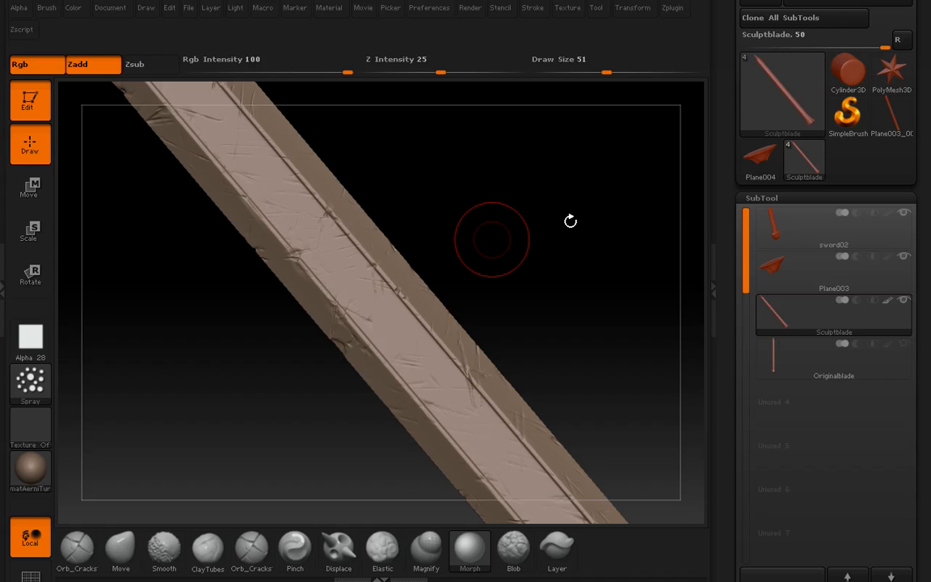
Soften the chips along the blade's edge and bevel with Morph at draw size 21
key("bracketleft")
key("bracketleft")
key("bracketleft")
left_click_drag(237, 284, 253, 274)
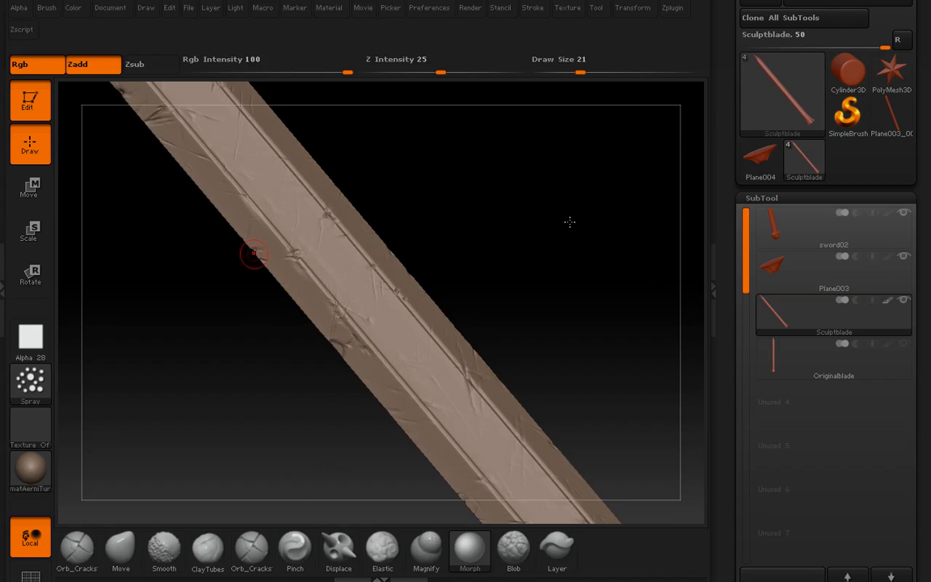
left_click_drag(194, 310, 344, 428, "alt")
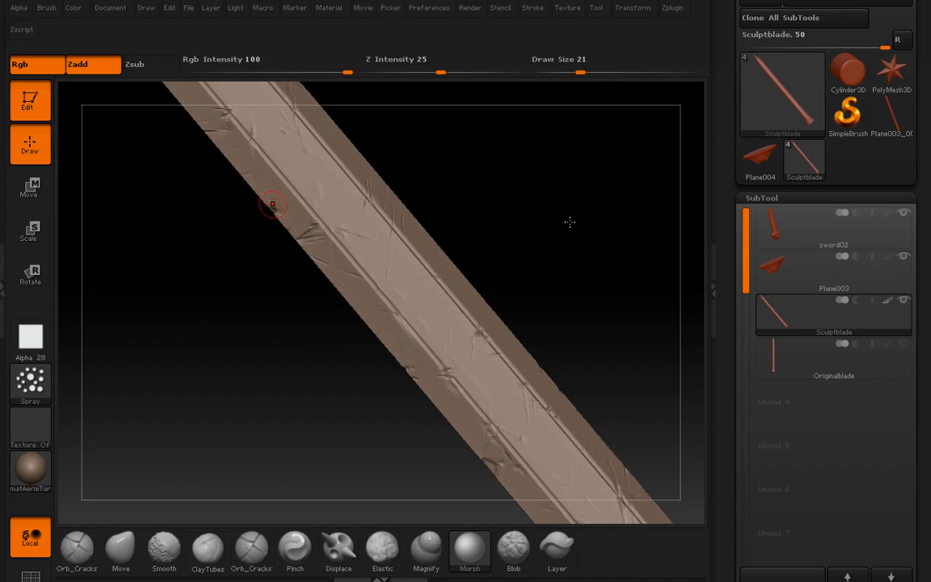
left_click_drag(283, 266, 328, 391)
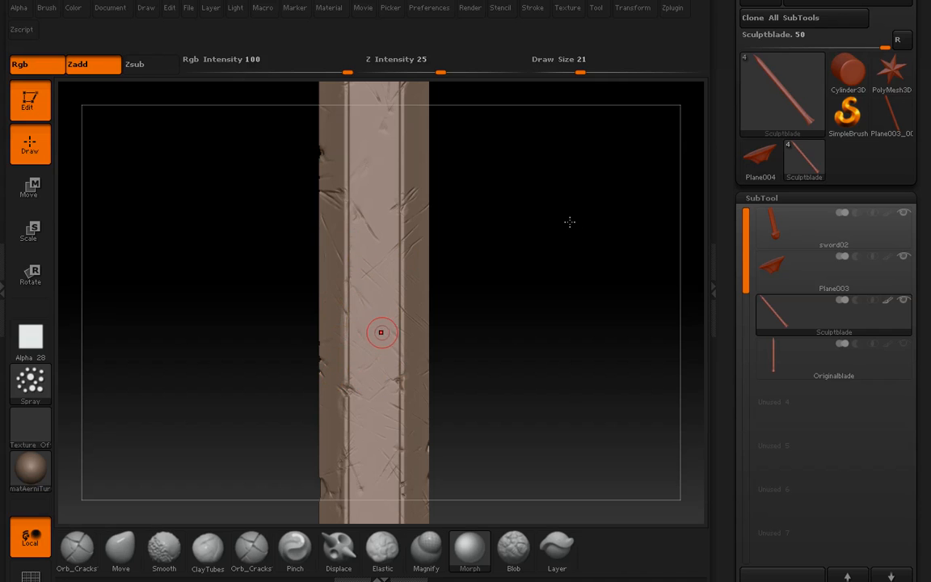
scroll(374, 301, "up", 5)
scroll(570, 222, "down", 5)
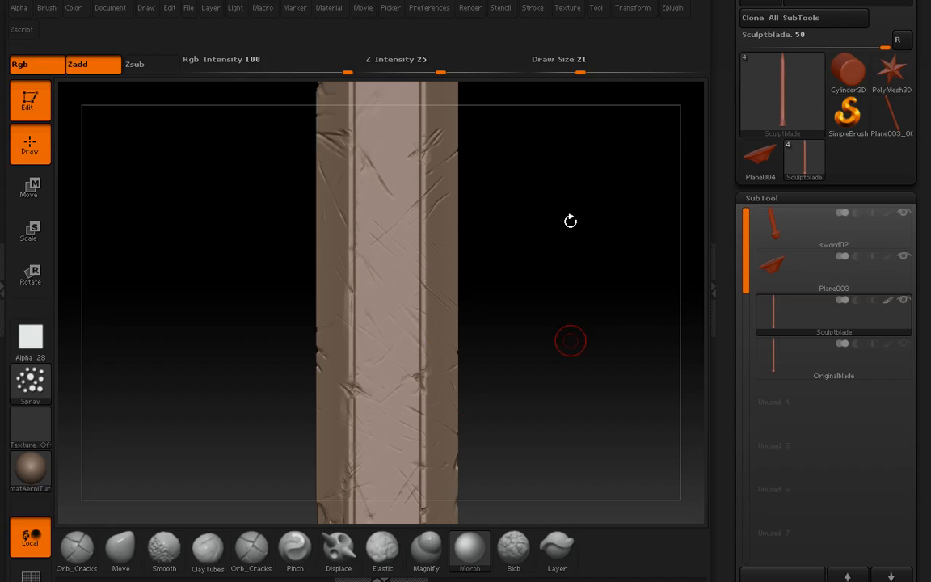
left_click_drag(570, 221, 571, 221, "alt")
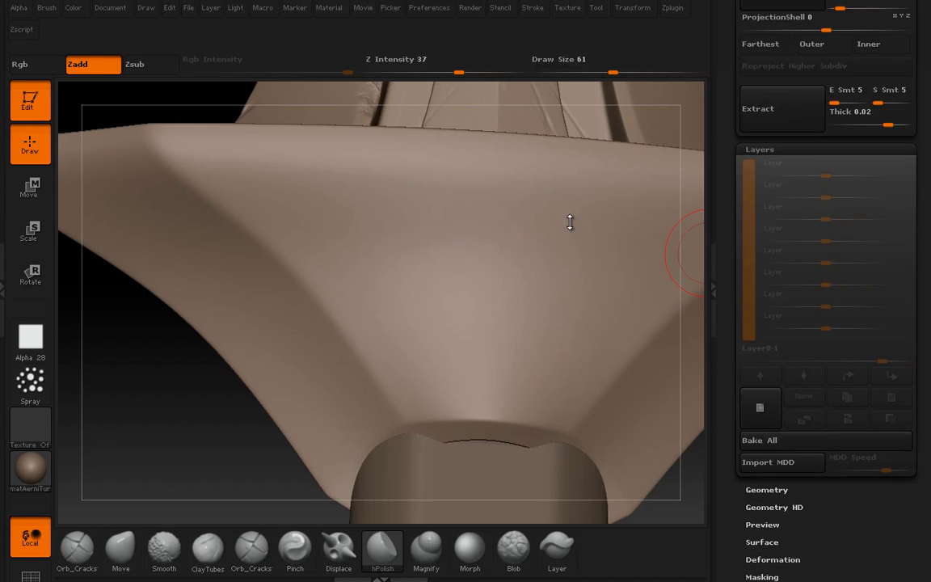
Subdivide the guard mesh and project all visible subtools onto it
left_click(766, 490)
left_click(782, 348)
left_click_drag(732, 202, 732, 485)
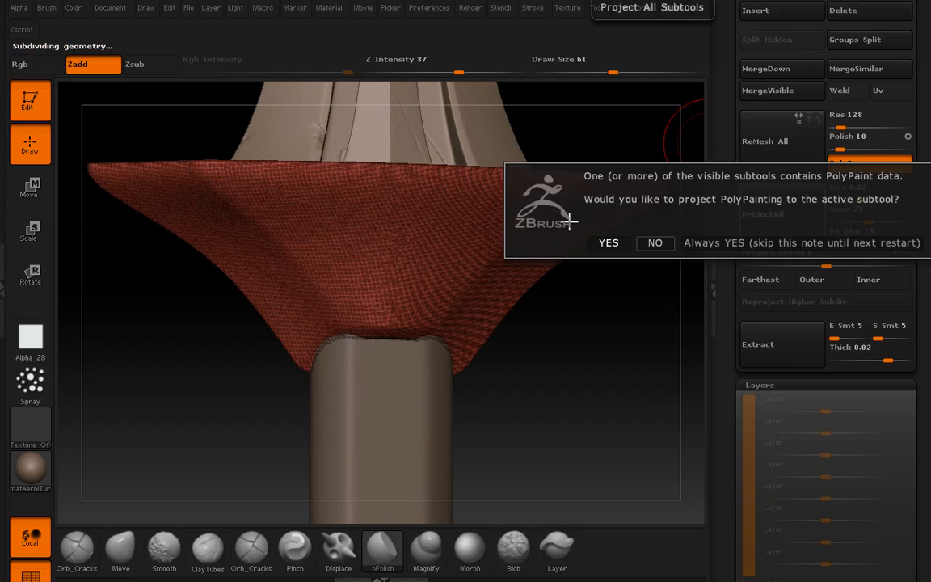
key("Return")
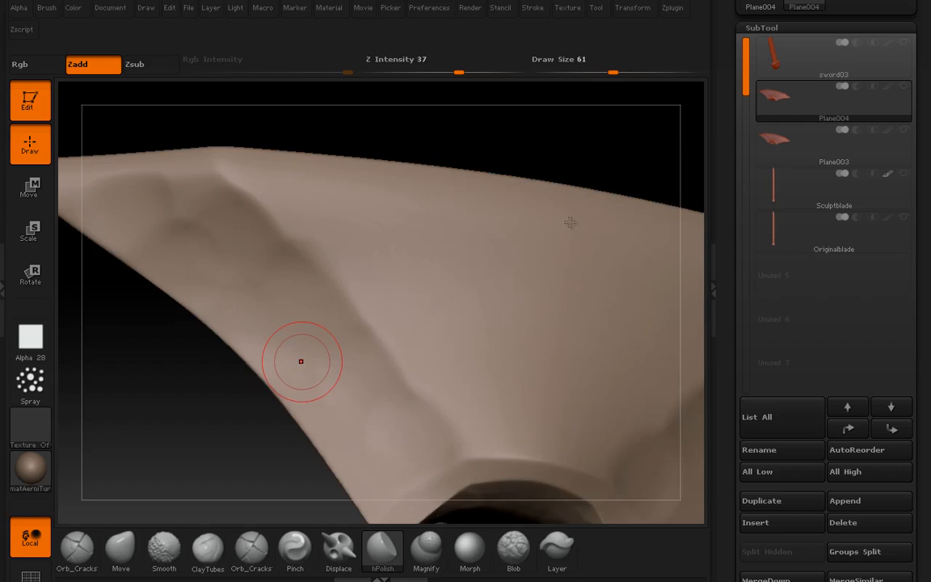
Flatten and smooth facets along the guard's side bevel with TrimDynamic at draw size 101
key("q")
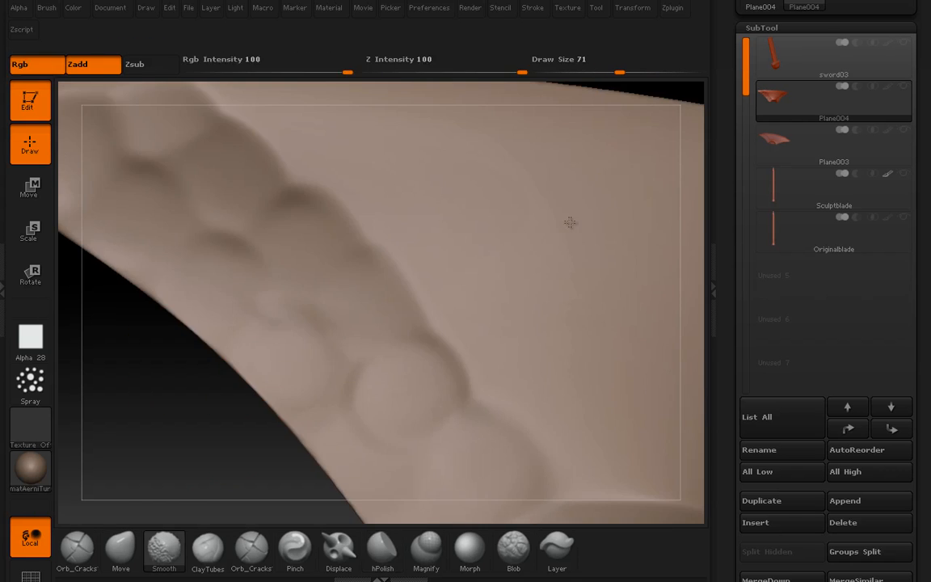
key("]")
key("]")
key("]")
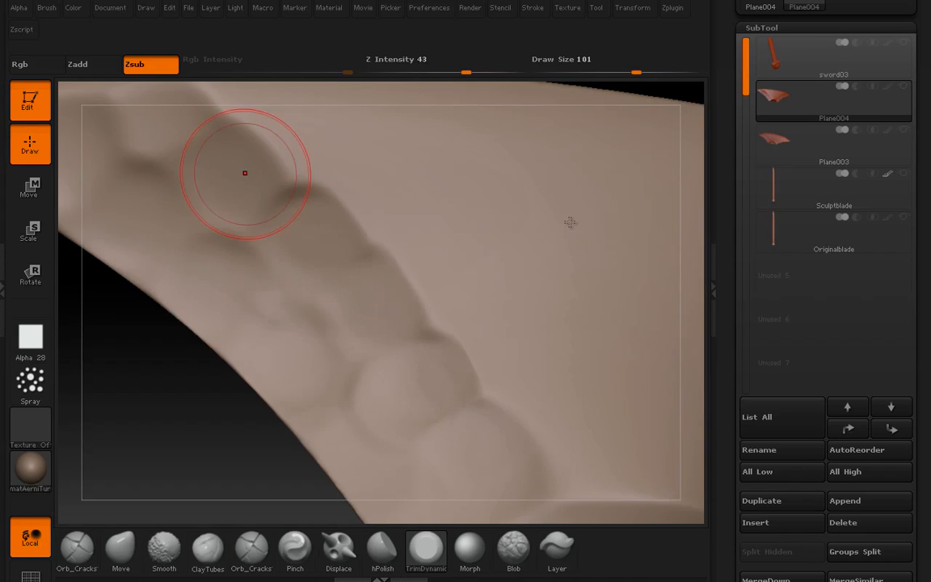
left_click_drag(245, 173, 218, 270)
left_click_drag(269, 235, 238, 233, "shift")
left_click_drag(283, 283, 323, 323)
left_click_drag(348, 283, 380, 238)
mouse_move(570, 222)
left_mouse_down("alt")
mouse_move(242, 122)
mouse_move(570, 161)
left_mouse_up("alt")
Trim smaller facets near the outer edge of the guard's side bevel with a reduced TrimDynamic brush
key("[")
key("[")
key("[")
left_click_drag(182, 303, 227, 352)
key("[")
mouse_move(570, 222)
left_mouse_down("alt")
mouse_move(625, 258)
mouse_move(598, 230)
mouse_move(570, 162)
mouse_move(537, 235)
left_mouse_up("alt")
left_click_drag(570, 222, 570, 283, "alt")
Build up rounded lumps over the guard's side bevel with Clay at draw size 81
left_click(296, 550)
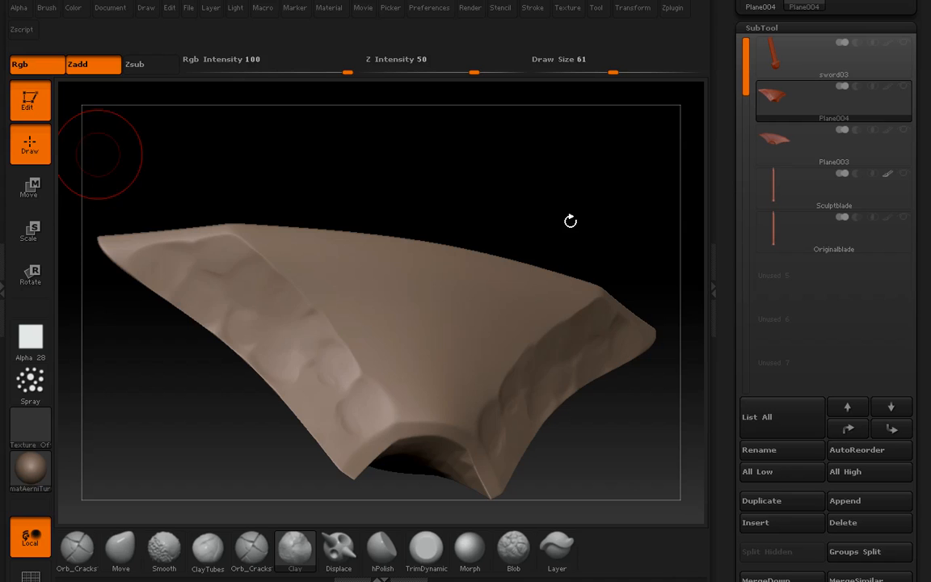
key("]")
key("]")
key("]")
left_click_drag(309, 395, 243, 283)
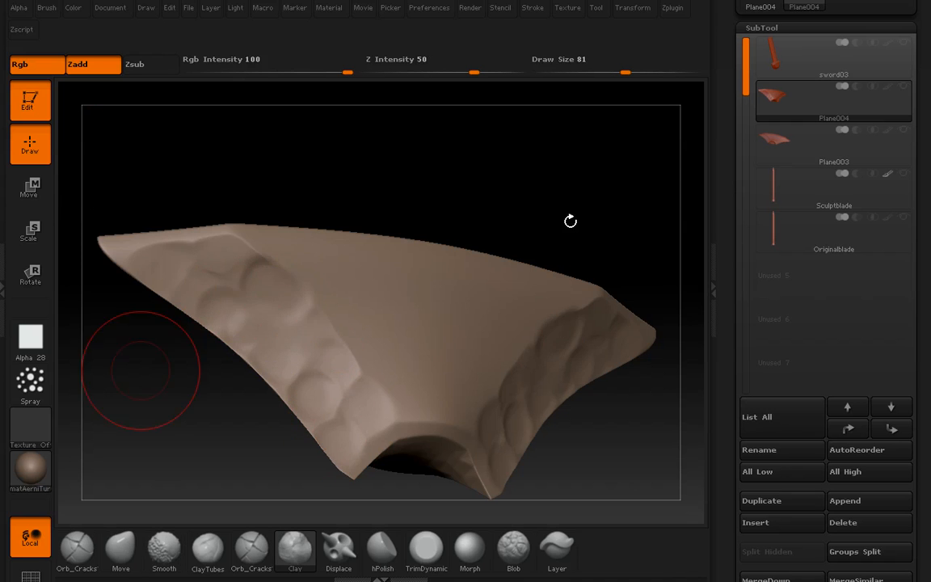
left_click_drag(141, 375, 63, 411)
Add smaller Clay dabs along the guard's upper rim out to its tip, using draw size 51
key("[")
key("[")
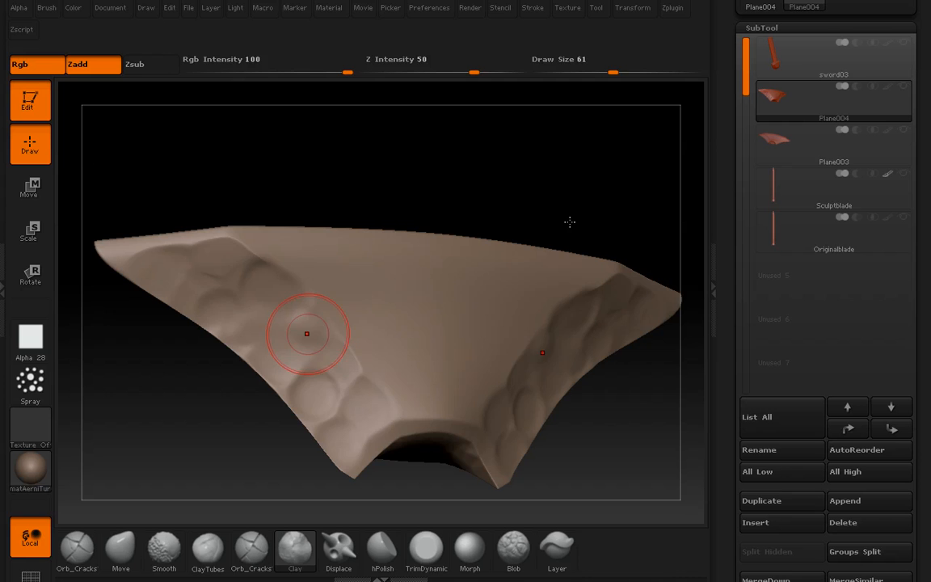
left_click_drag(570, 222, 550, 190)
left_click_drag(226, 236, 128, 251)
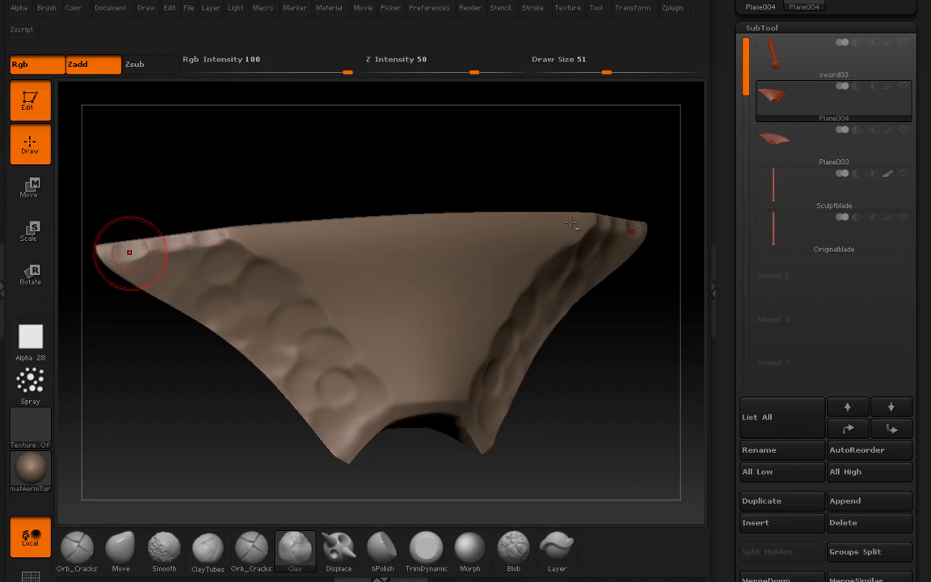
Cover the guard's smooth front face and upper rim with lumps using a larger Clay brush
left_click_drag(570, 223, 598, 202)
key("]")
key("]")
key("]")
left_click_drag(406, 350, 267, 212)
mouse_move(406, 252)
left_mouse_down()
mouse_move(387, 342)
mouse_move(277, 220)
left_mouse_up()
left_click_drag(570, 223, 570, 242)
left_click_drag(397, 216, 255, 226)
left_click_drag(570, 222, 582, 222)
Smooth the lumps on the guard's front face and side bevel, and add more Clay near the lower corner
key("[")
key("[")
left_click_drag(405, 252, 461, 275, "shift")
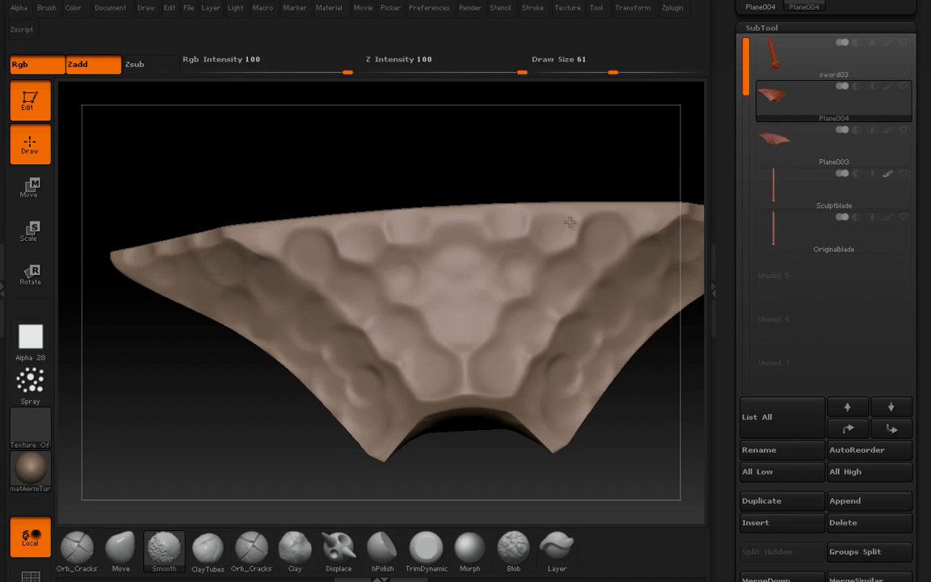
left_click_drag(327, 347, 364, 388, "shift")
left_click_drag(332, 383, 370, 416)
mouse_move(570, 222)
left_mouse_down()
mouse_move(594, 242)
mouse_move(571, 223)
left_mouse_up()
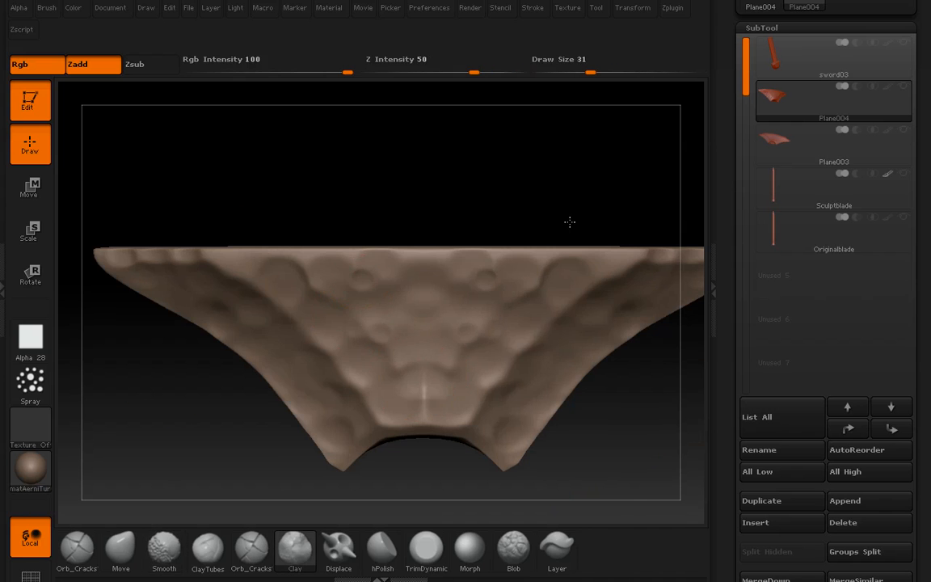
Switch to TrimDynamic and set the draw size to 51 for flattening the guard's lumps
left_click(426, 550)
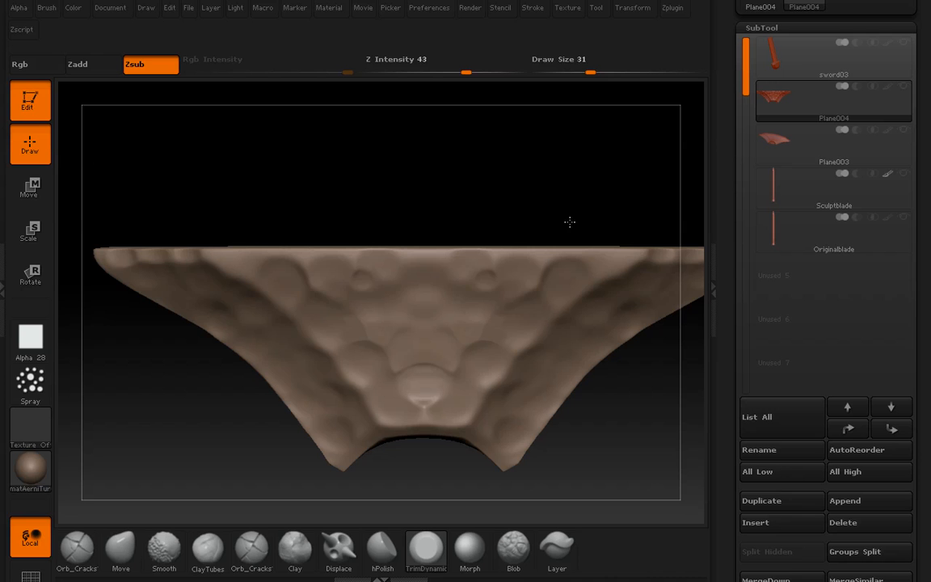
mouse_move(181, 169)
left_mouse_down()
mouse_move(231, 194)
mouse_move(214, 170)
mouse_move(214, 190)
mouse_move(186, 174)
left_mouse_up()
key("]")
key("]")
left_click_drag(260, 162, 260, 131, "alt")
key("[")
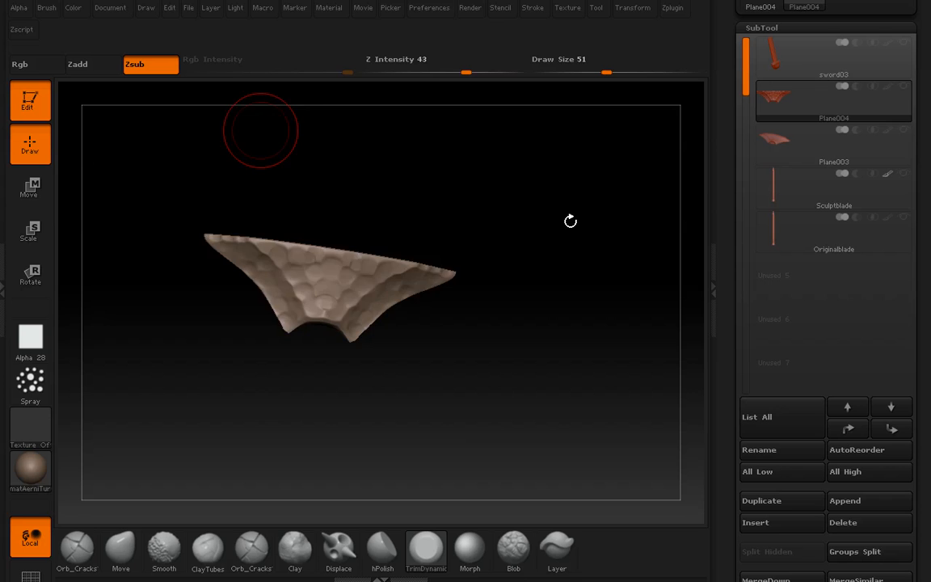
Show the rest of the sword around the guard, with the Plane003 and Originalblade subtools hidden
left_click(904, 86)
left_click(904, 129)
left_click_drag(598, 295, 598, 348, "alt")
key("[")
key("[")
left_click_drag(591, 340, 578, 341, "shift")
left_click_drag(570, 266, 570, 222, "alt")
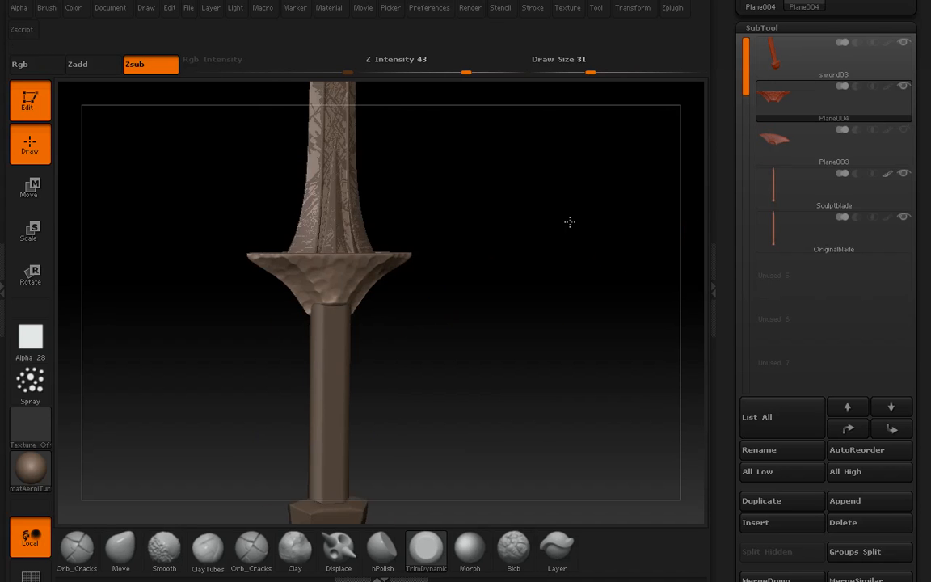
left_click_drag(730, 232, 730, 451)
left_click(904, 435)
left_click_drag(638, 348, 639, 413, "alt")
Carve a groove along the guard's lower edge around the grip with Orb_Cracks at draw size 41
key("]")
key("]")
left_click(252, 550)
key("[")
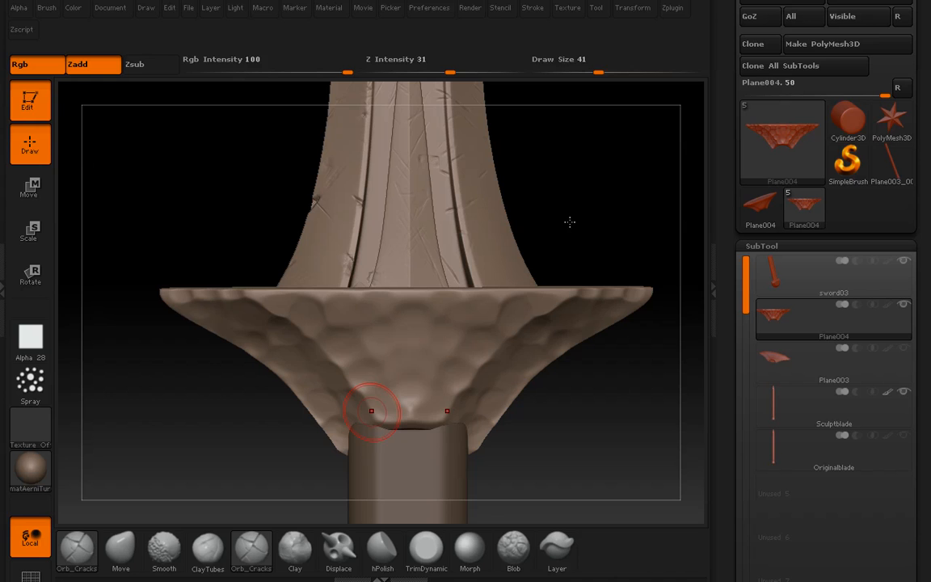
left_click_drag(405, 433, 424, 432)
left_click_drag(570, 222, 570, 271, "alt")
left_click_drag(347, 423, 477, 420)
key("]")
key("]")
left_click_drag(477, 421, 516, 453)
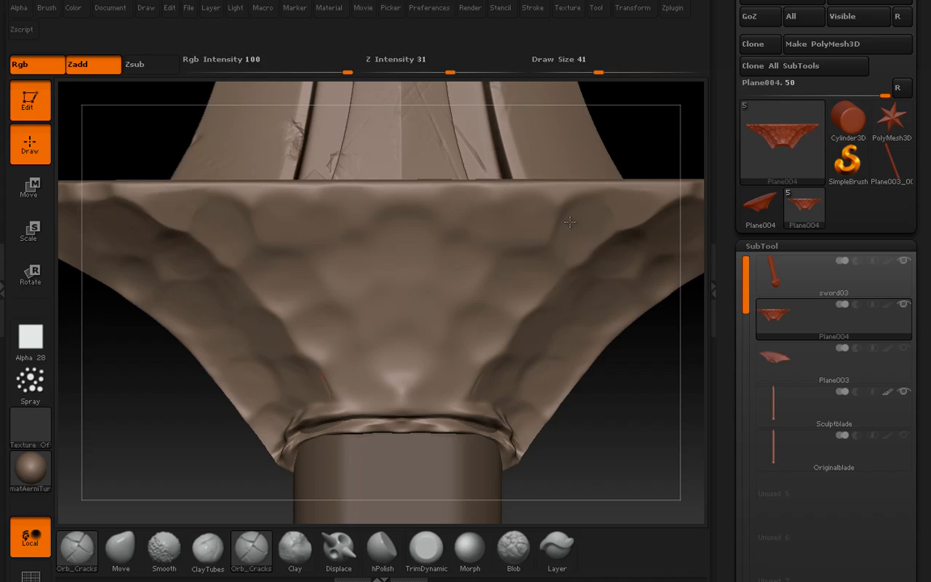
Carve a groove inside the rim of the guard's blade-side face with Orb_Cracks at draw size 41
left_click_drag(275, 262, 306, 261)
mouse_move(614, 389)
left_mouse_down()
mouse_move(615, 436)
mouse_move(647, 364)
left_mouse_up()
left_click_drag(639, 404, 655, 380)
left_click_drag(311, 450, 383, 413)
left_click_drag(310, 469, 414, 409)
mouse_move(414, 411)
left_mouse_down("shift")
mouse_move(308, 459)
mouse_move(414, 409)
left_mouse_up("shift")
mouse_move(243, 485)
left_mouse_down()
mouse_move(190, 469)
mouse_move(235, 486)
left_mouse_up()
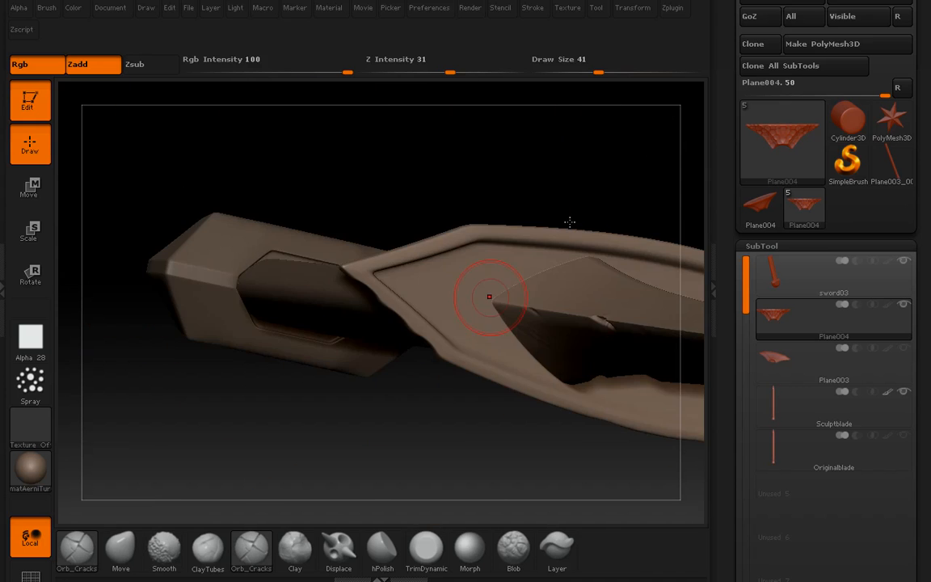
left_click_drag(435, 399, 570, 221, "shift")
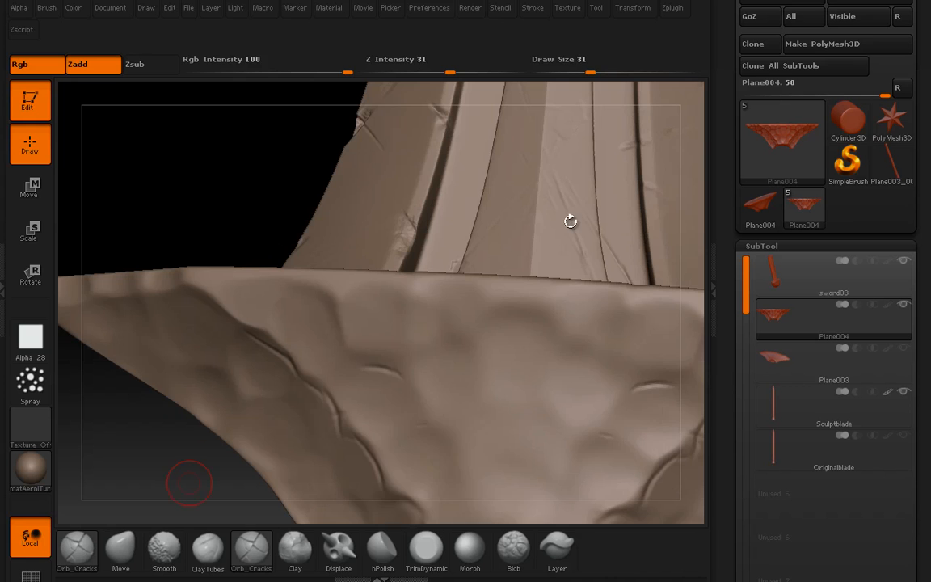
Sculpt along the ridge where the pommel meets the grip on the sword03 subtool
left_click(383, 550)
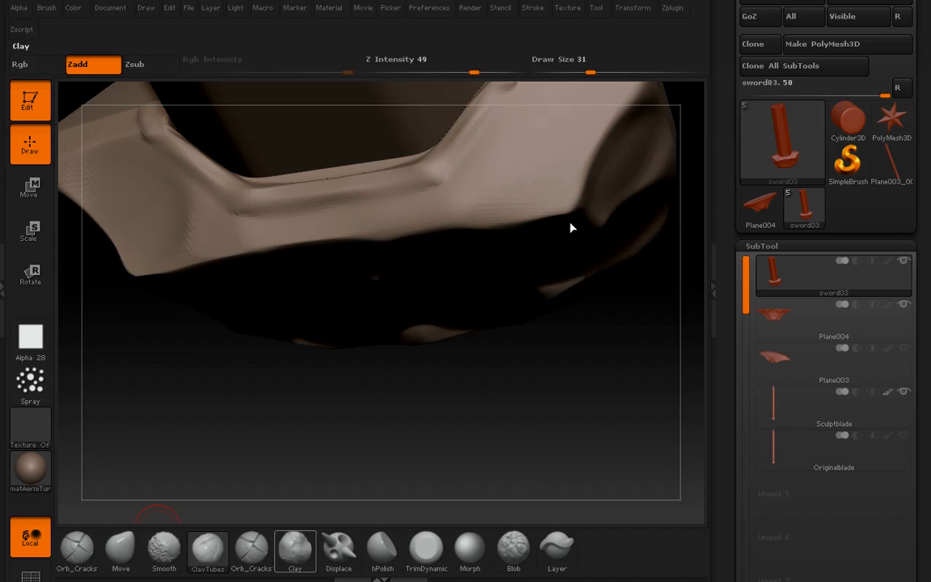
left_click_drag(436, 181, 235, 211)
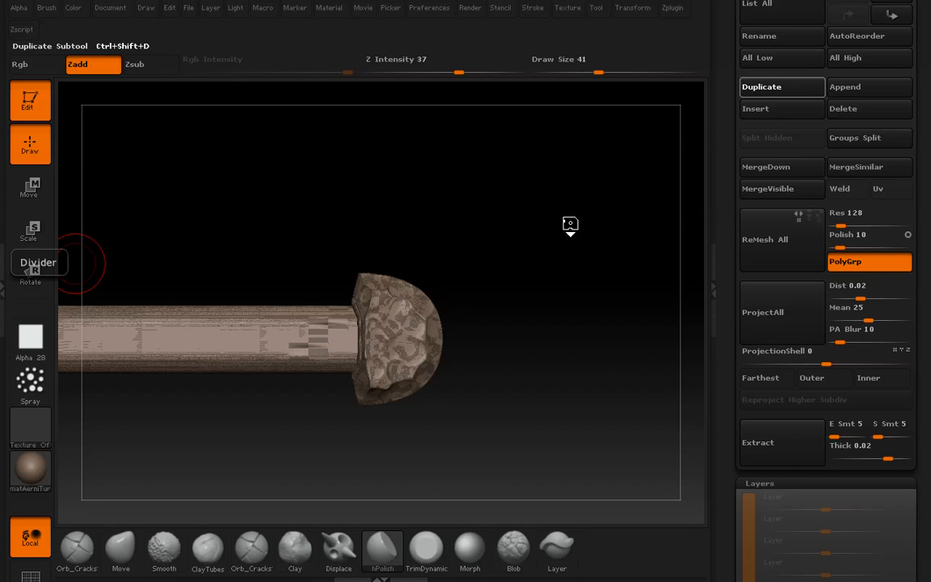
Delete the sword04 subtool and accept that it cannot be undone
left_click_drag(924, 86, 924, 539)
left_click(833, 139)
left_click(869, 560)
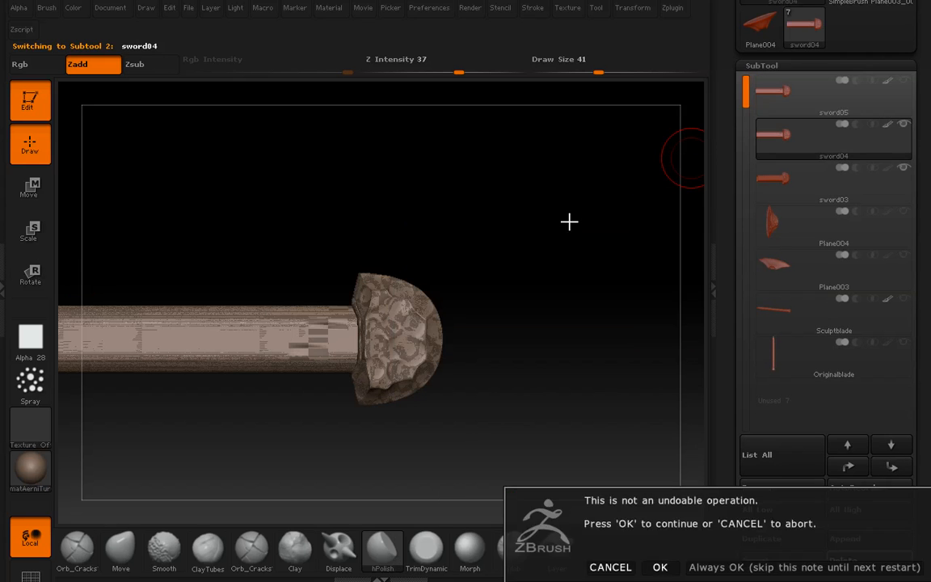
left_click(660, 565)
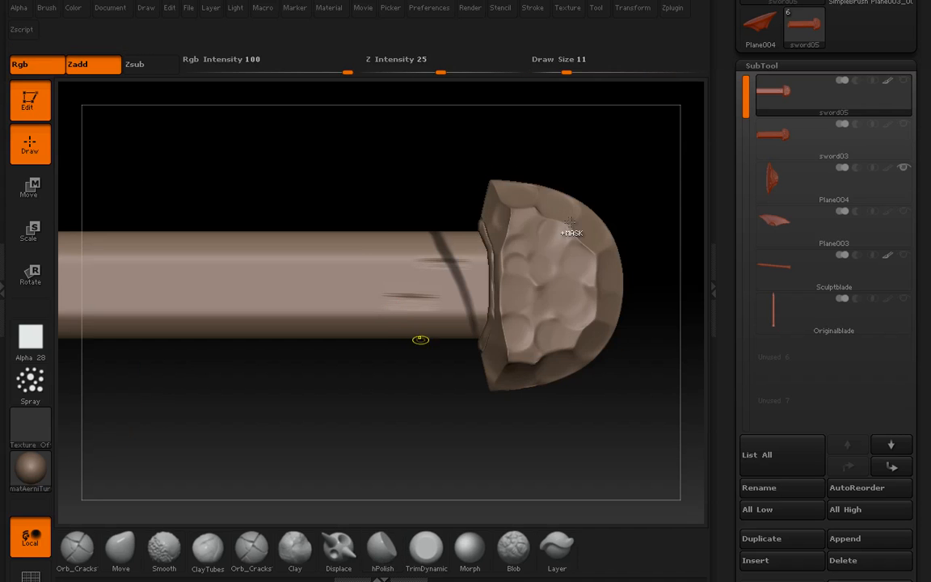
Mask slanted wrap lines across the grip of the sword05 subtool at draw size 11
left_click_drag(380, 336, 397, 216)
left_click_drag(324, 335, 283, 226)
left_click_drag(215, 339, 187, 161)
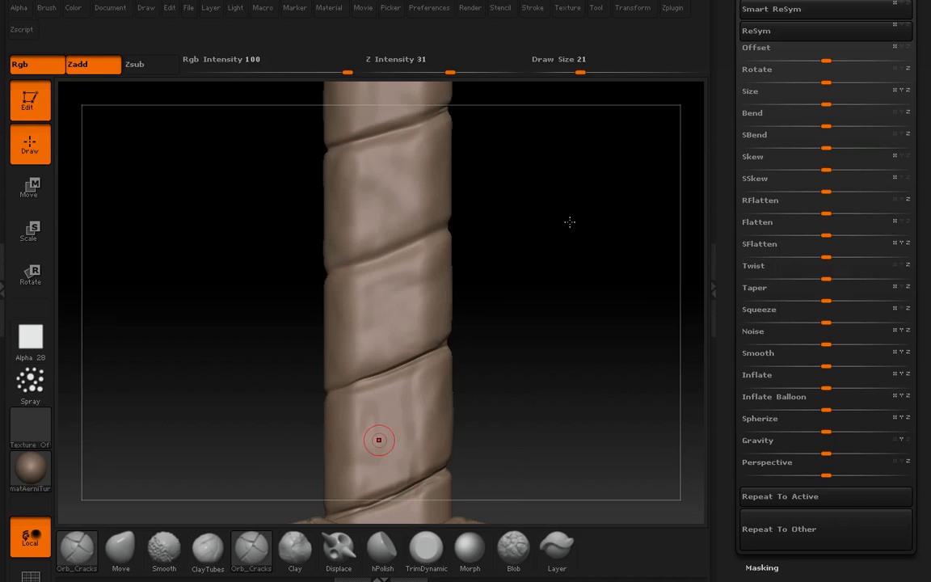
Set the sculpting brush to the DragRect stroke with the Scaly Skin_22 alpha
left_click(31, 381)
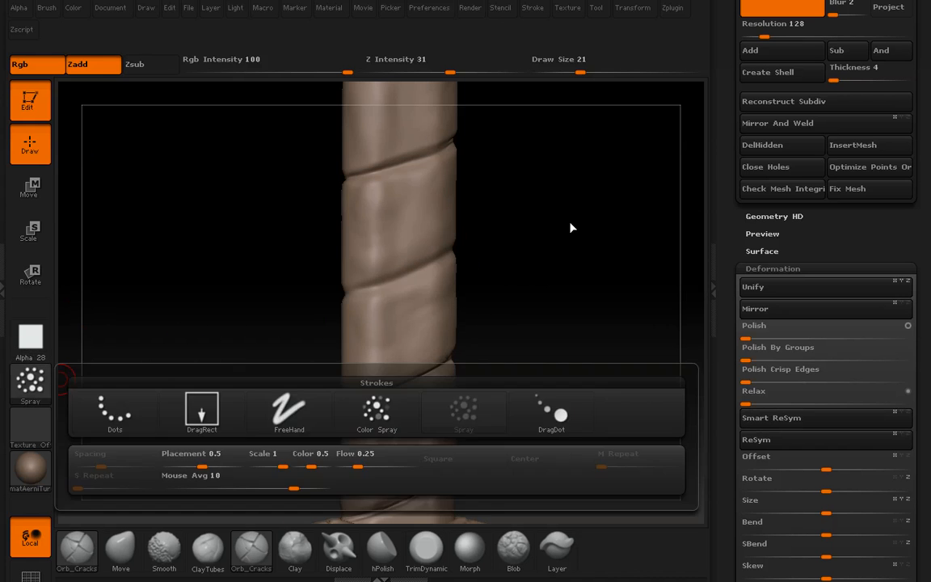
left_click(201, 410)
key("comma")
mouse_move(518, 141)
left_mouse_down()
mouse_move(167, 142)
mouse_move(260, 142)
left_mouse_up()
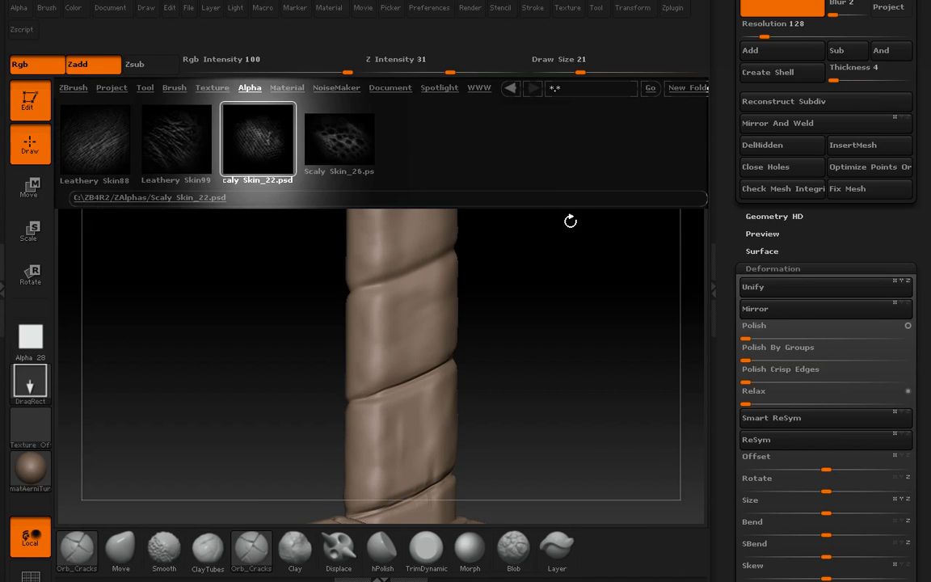
key("comma")
left_click(31, 337)
left_click(357, 212)
Set the draw size to 81 and the Z Intensity to 15 for stamping scales on the grip
key("bracketright")
key("bracketright")
key("bracketright")
left_click(713, 289)
key("bracketright")
key("bracketright")
key("bracketright")
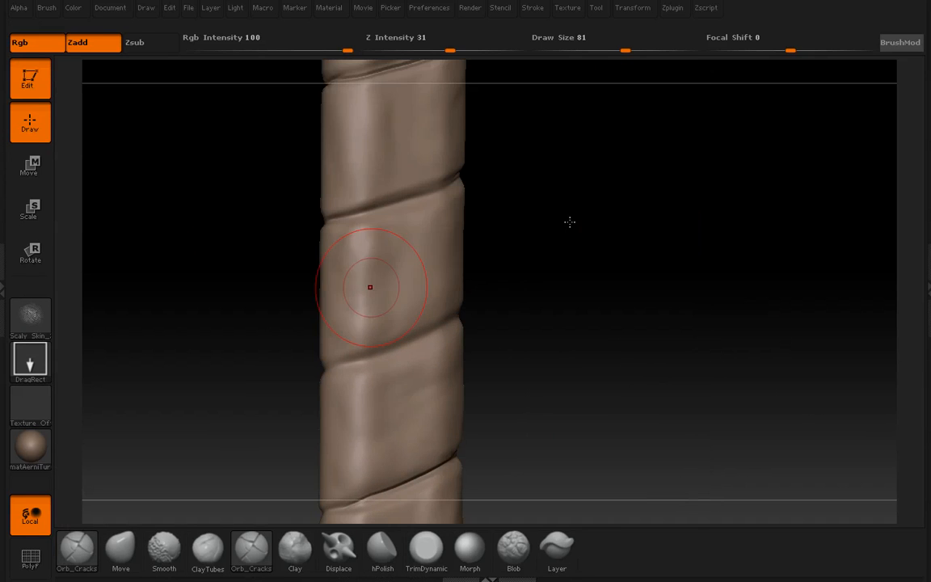
key("ctrl+z")
left_click(392, 46)
type("1")
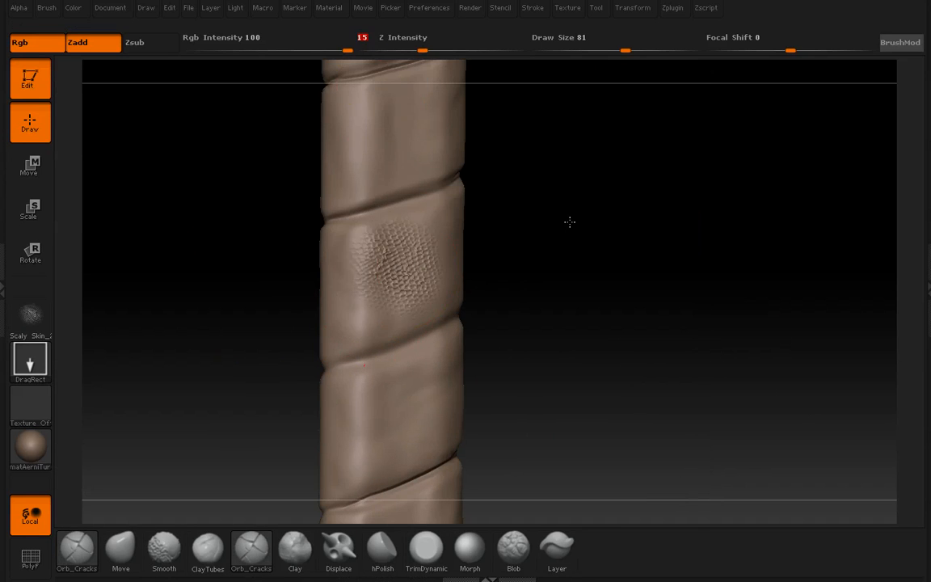
Undo the trial scale stamps on the grip
key("ctrl+z")
left_click_drag(570, 222, 570, 228)
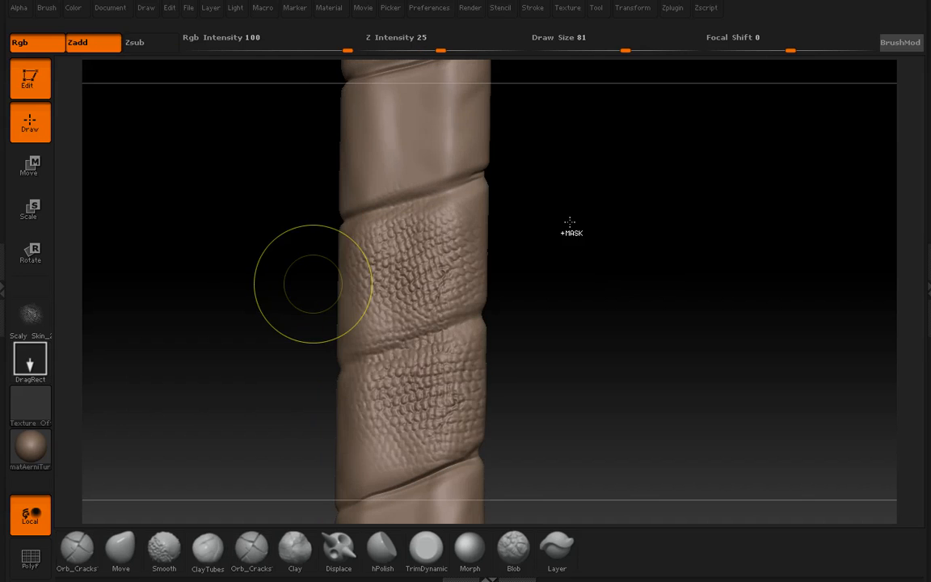
key("ctrl+z")
key("ctrl+z")
Stamp the scaly skin alpha onto the grip's wraps up to the guard, using Zsub at Z Intensity 15
left_click_drag(398, 278, 420, 299)
left_click_drag(570, 228, 556, 118)
left_click_drag(397, 323, 420, 360)
mouse_move(570, 221)
left_mouse_down("alt")
mouse_move(554, 112)
mouse_move(602, 485)
left_mouse_up("alt")
left_click_drag(422, 206, 440, 229)
left_click_drag(570, 222, 542, 314, "alt")
left_click_drag(570, 221, 513, 415)
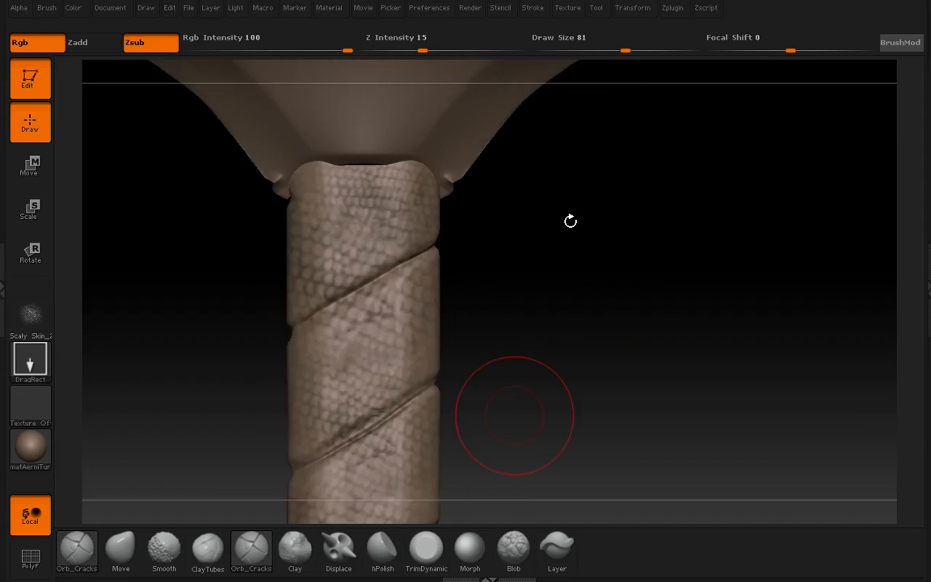
right_click_drag(513, 416, 514, 267, "ctrl")
right_click_drag(178, 243, 179, 355, "ctrl")
right_click_drag(493, 356, 493, 252, "ctrl")
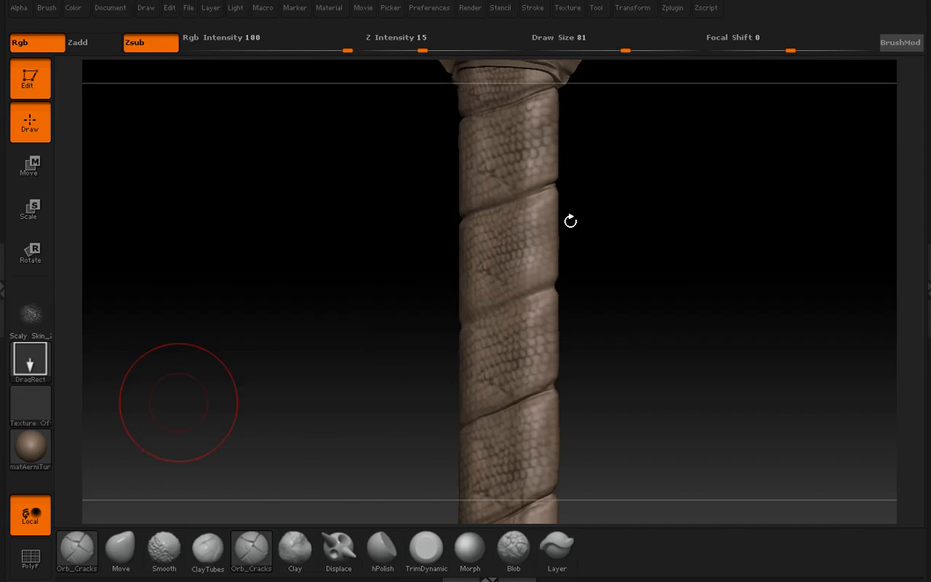
Switch to the Clay brush with the alpha off and the Dots stroke
left_click(295, 550)
left_click(30, 316)
left_click(93, 283)
left_click(30, 359)
left_click(89, 340)
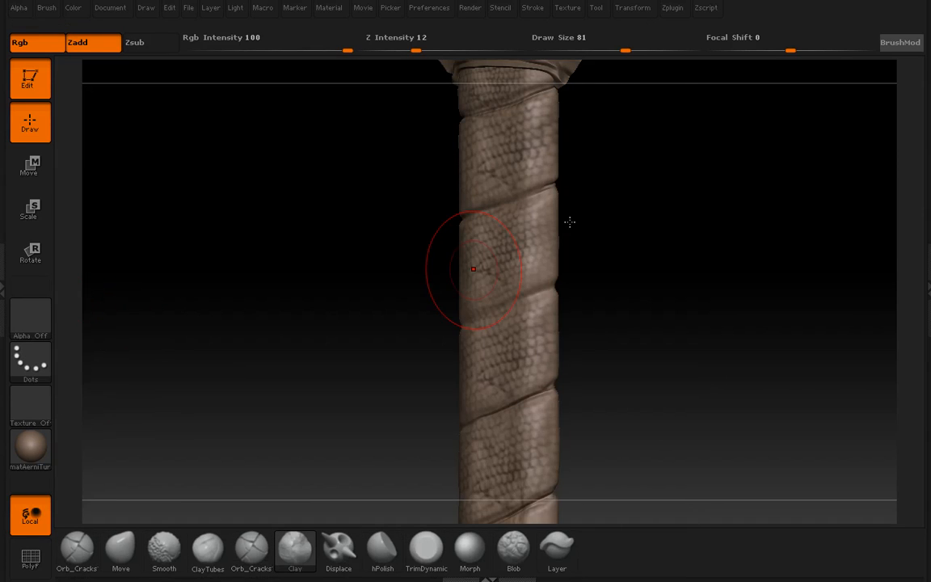
Open the Masking options and set the Clay brush's draw size to 101
left_click(928, 287)
left_click_drag(924, 502, 923, 81)
left_click(762, 299)
key("bracketright")
key("bracketright")
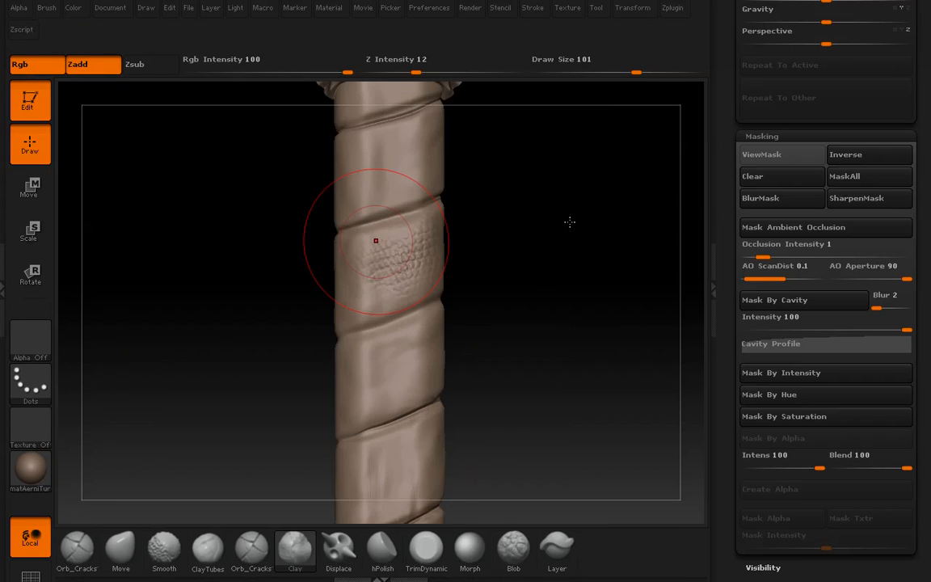
Build up the scale texture around the front and sides of the grip's wraps with the Clay brush
right_click_drag(398, 435, 399, 517, "ctrl")
left_click_drag(571, 221, 432, 390)
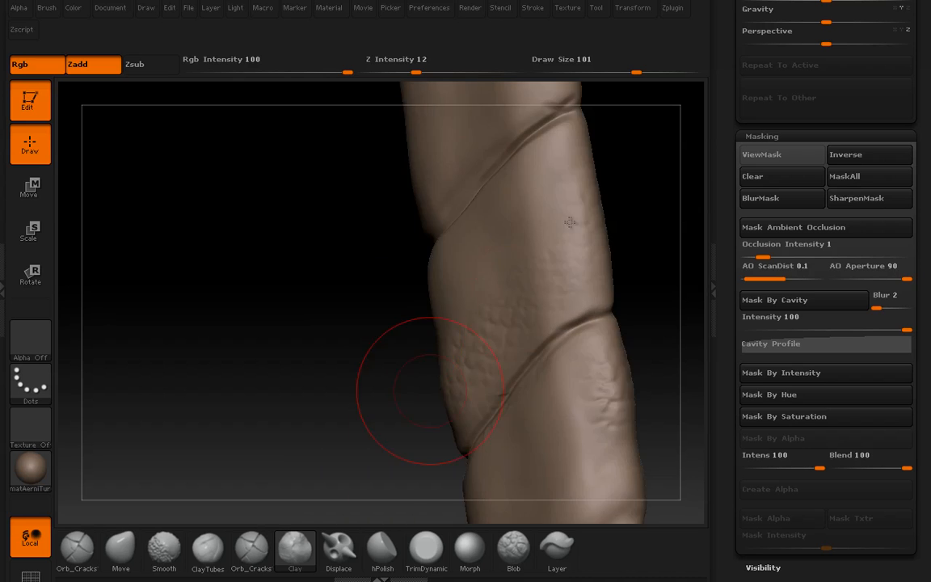
right_click_drag(433, 390, 432, 340, "ctrl")
right_click_drag(570, 222, 570, 315, "ctrl")
left_click_drag(570, 222, 517, 222)
mouse_move(345, 223)
left_mouse_down("alt")
mouse_move(530, 218)
mouse_move(511, 233)
left_mouse_up("alt")
mouse_move(570, 223)
left_mouse_down()
mouse_move(433, 242)
mouse_move(679, 222)
left_mouse_up()
left_click_drag(570, 336, 549, 223, "alt")
mouse_move(549, 368)
left_mouse_down("alt")
mouse_move(602, 223)
mouse_move(535, 362)
left_mouse_up("alt")
mouse_move(570, 222)
left_mouse_down()
mouse_move(619, 227)
mouse_move(522, 211)
mouse_move(517, 425)
mouse_move(517, 222)
mouse_move(485, 227)
mouse_move(676, 221)
mouse_move(572, 46)
left_mouse_up()
Flatten the scales along the grooves between the grip's wraps with TrimDynamic at draw size 91
key("bracketleft")
key("bracketleft")
key("bracketleft")
key("bracketleft")
key("bracketleft")
key("bracketleft")
key("bracketright")
key("bracketright")
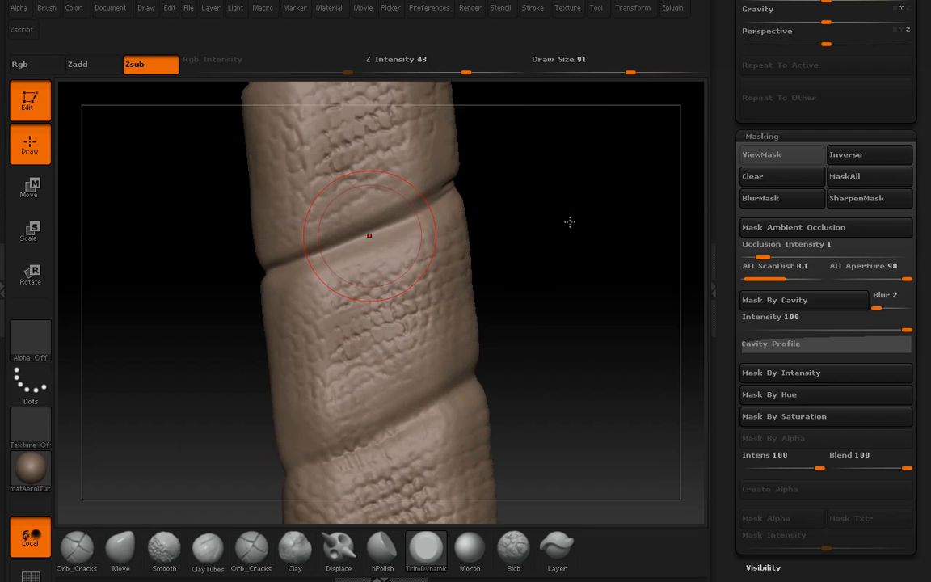
Sculpt the last wrap where the grip meets the pommel with the Clay brush at draw size 71
mouse_move(570, 221)
left_mouse_down("alt")
mouse_move(651, 222)
mouse_move(614, 121)
left_mouse_up("alt")
key("b")
key("c")
key("l")
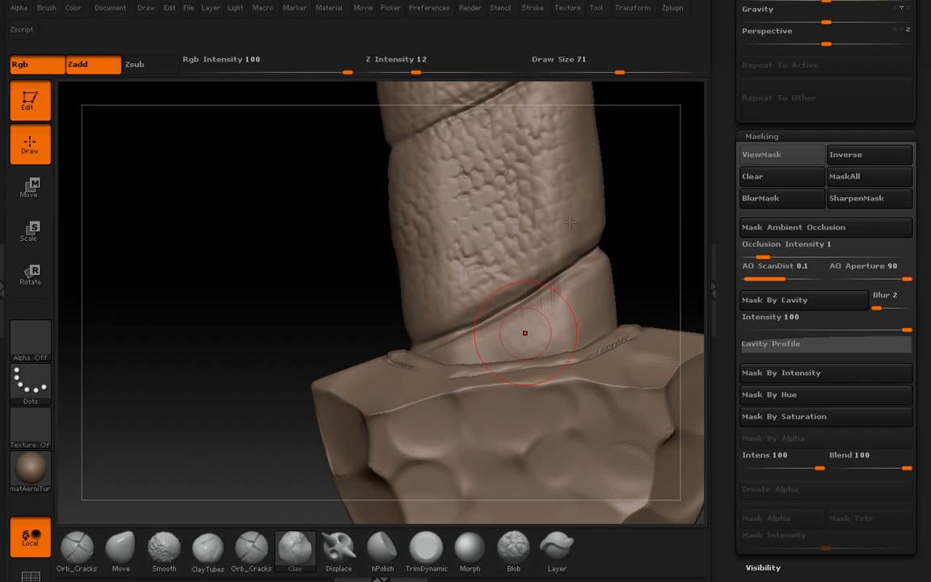
mouse_move(570, 222)
left_mouse_down()
mouse_move(618, 235)
mouse_move(570, 267)
mouse_move(615, 235)
mouse_move(570, 162)
mouse_move(570, 324)
mouse_move(570, 202)
left_mouse_up()
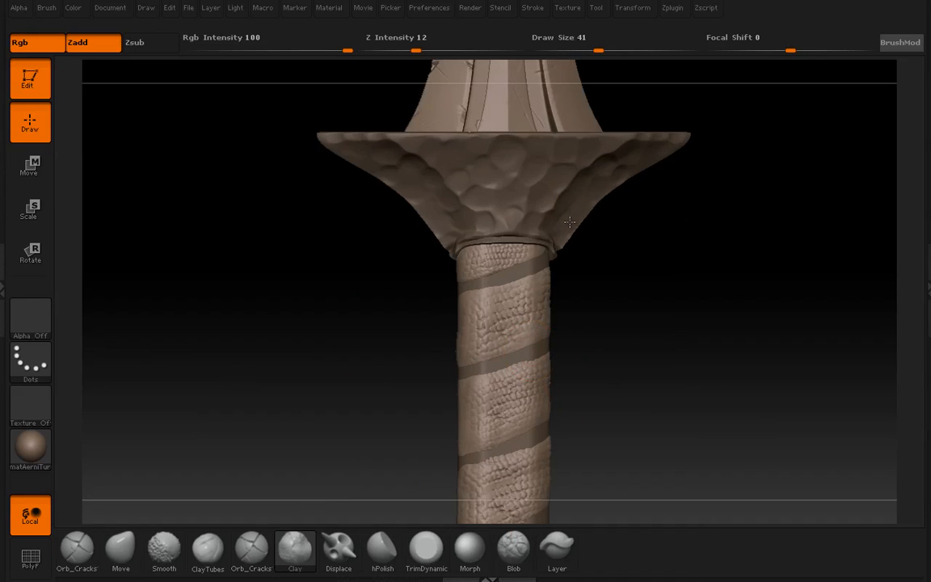
Inspect the whole sword from the guard and grip to the blade's tip
left_click_drag(570, 221, 571, 220)
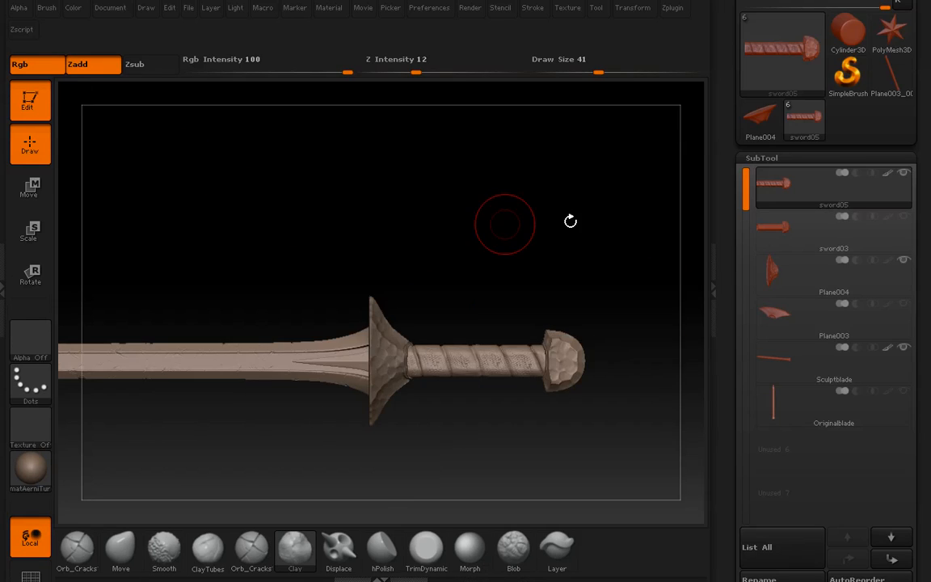
left_click_drag(570, 222, 569, 220)
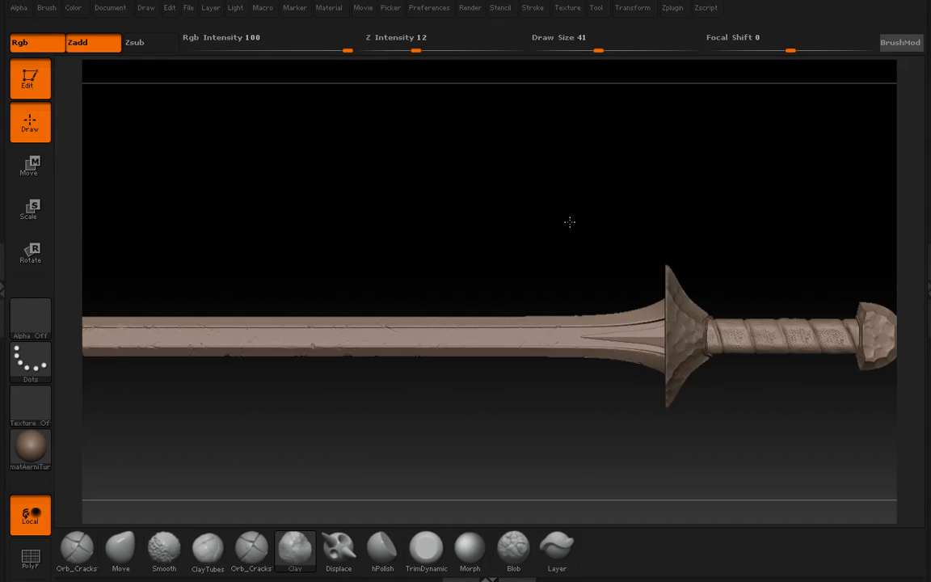
mouse_move(570, 222)
left_mouse_down()
mouse_move(556, 154)
mouse_move(472, 127)
left_mouse_up()
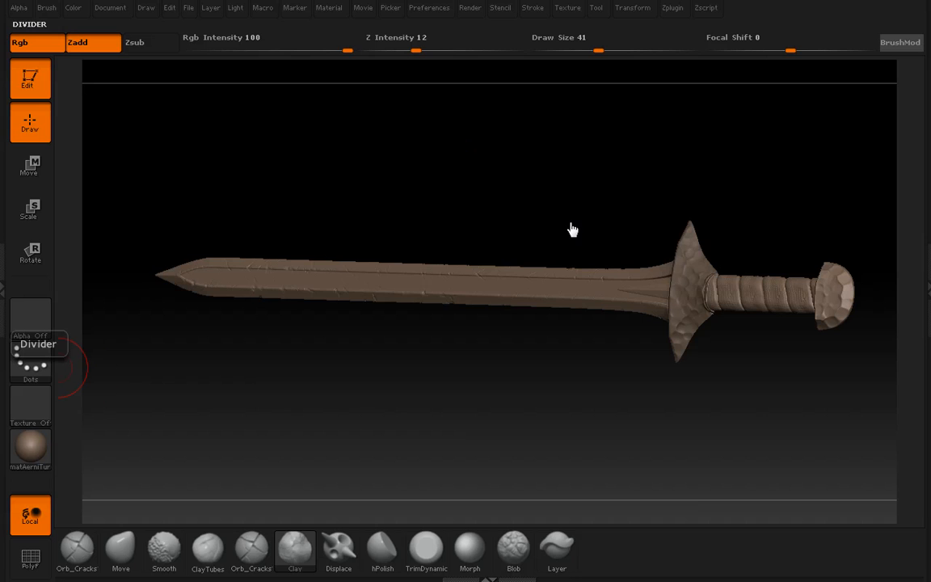